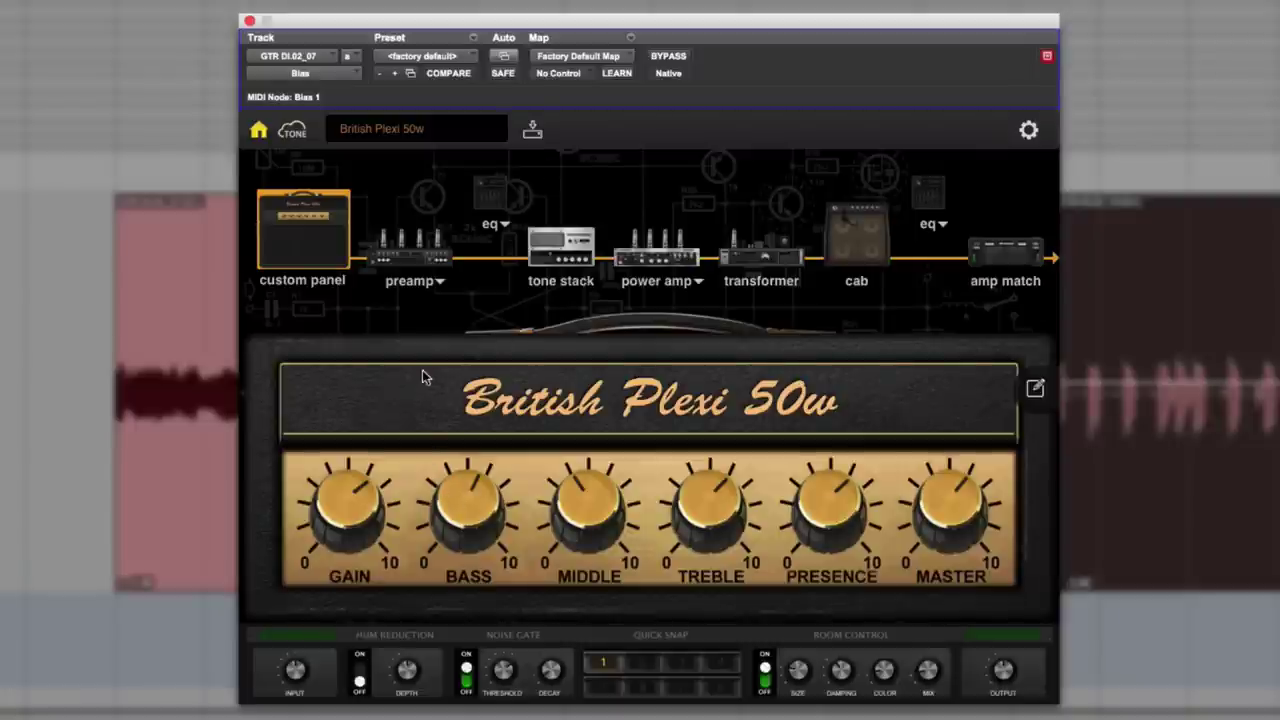
View the British Plexi 50w's preamp, tone stack, power amp, transformer and cabinet stages
click(382, 267)
click(545, 258)
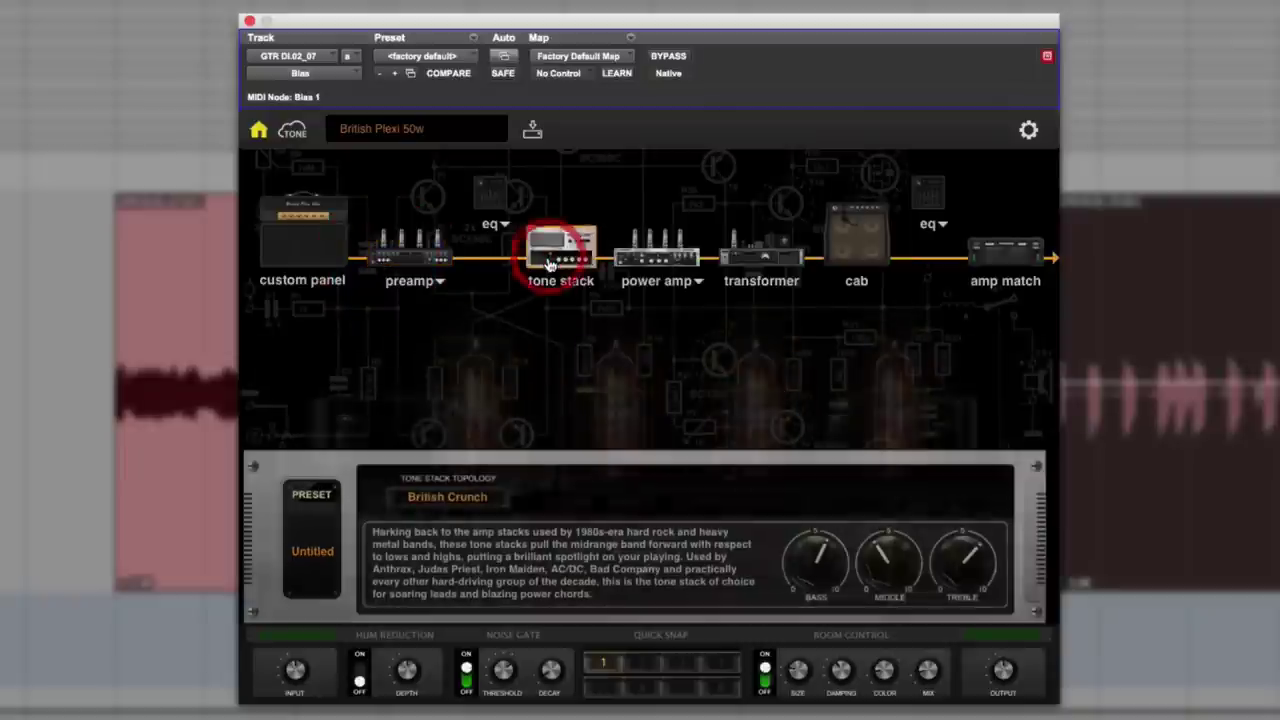
click(652, 262)
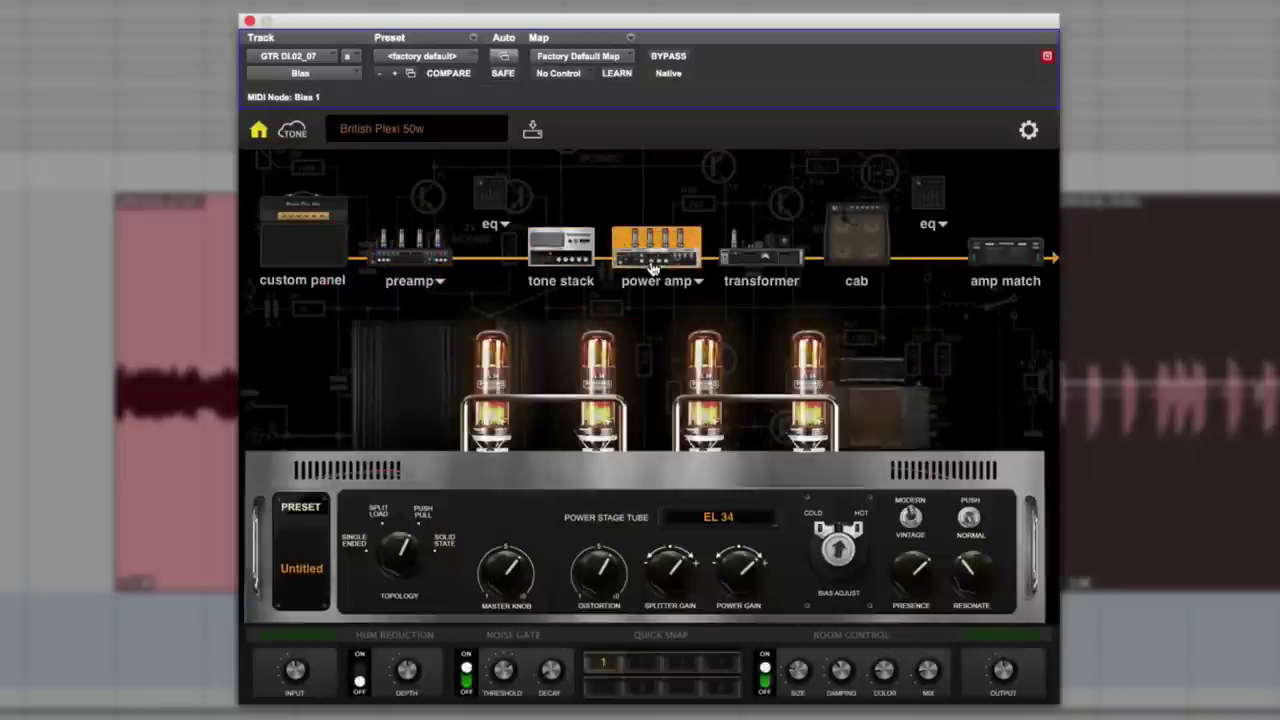
click(757, 272)
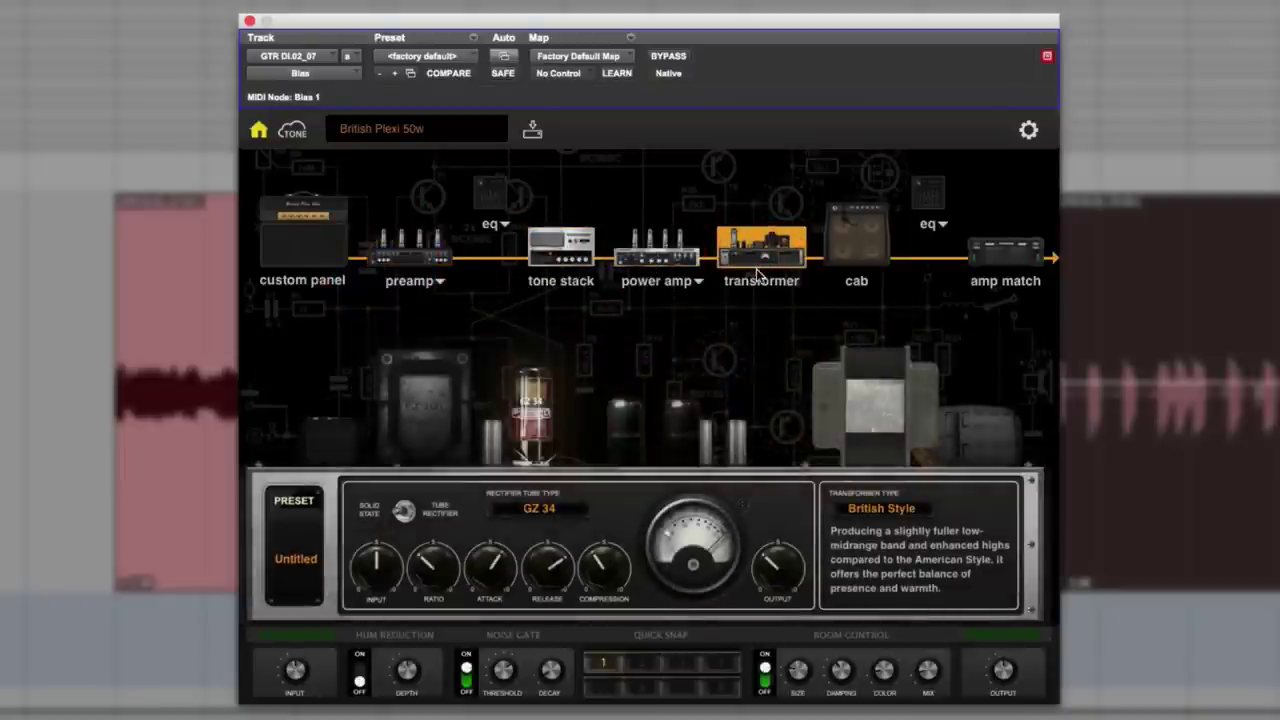
click(856, 251)
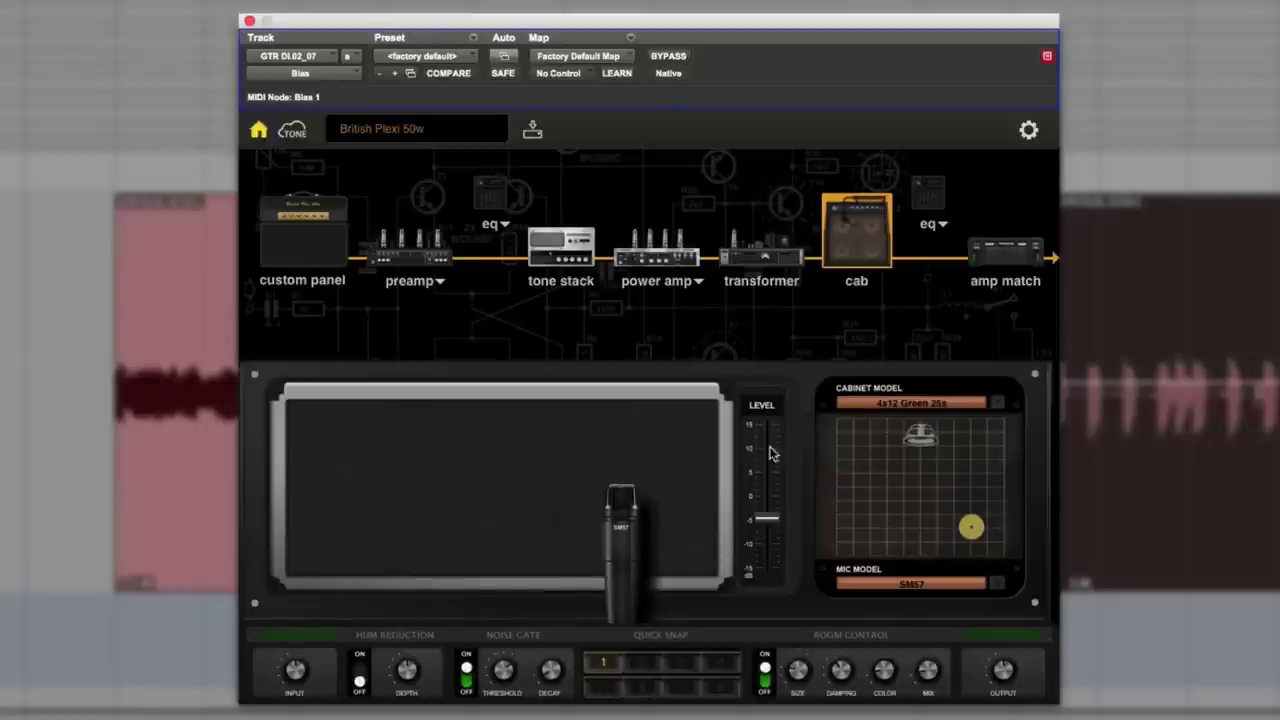
Insert EQ modules after the preamp and after the cabinet, then remove the first and return to preamp
drag(496, 215, 500, 285)
mouse_move(938, 206)
mouse_down()
mouse_move(938, 280)
mouse_move(932, 212)
mouse_up()
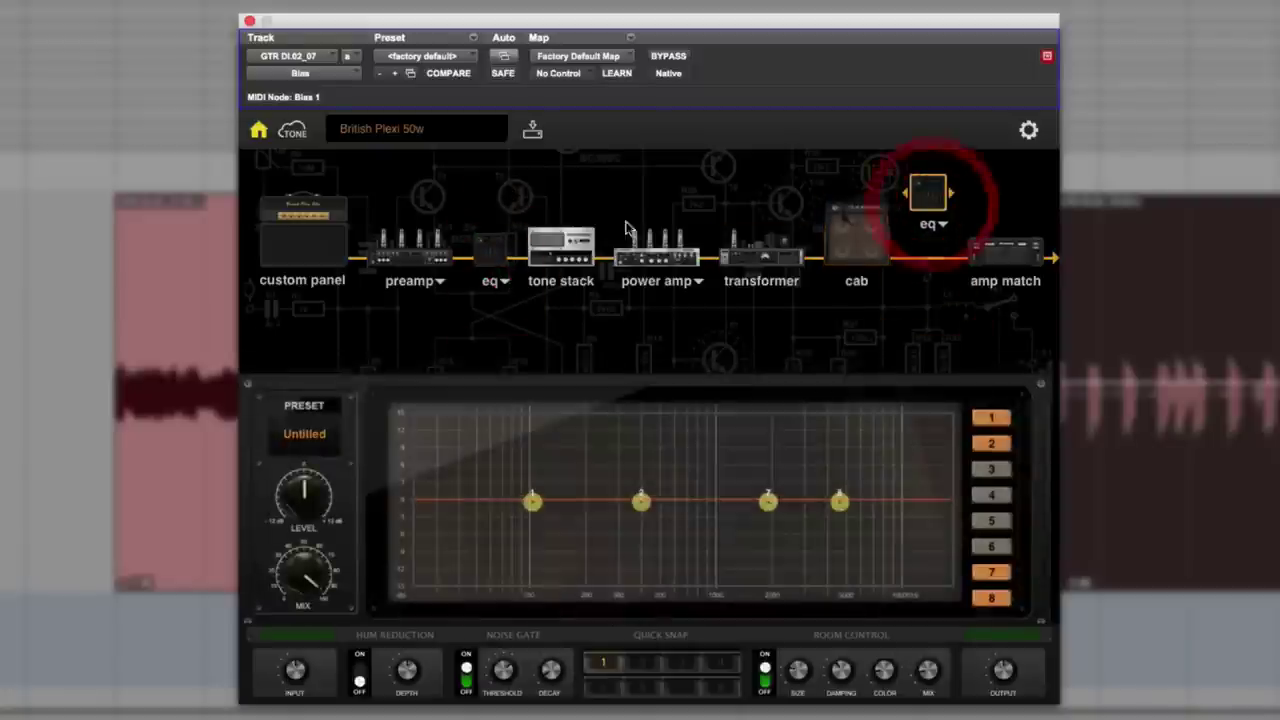
drag(490, 250, 492, 196)
click(425, 258)
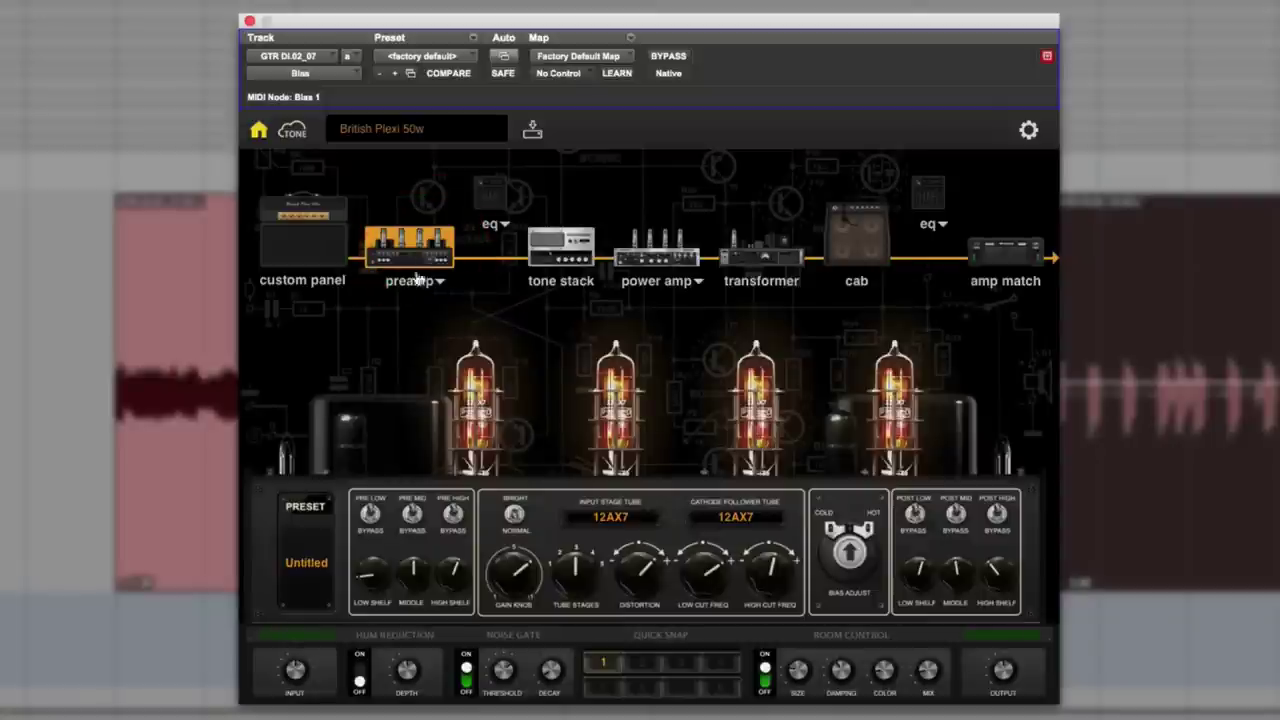
Try several panel finishes on the amp face and settle on Silver Metal
click(318, 268)
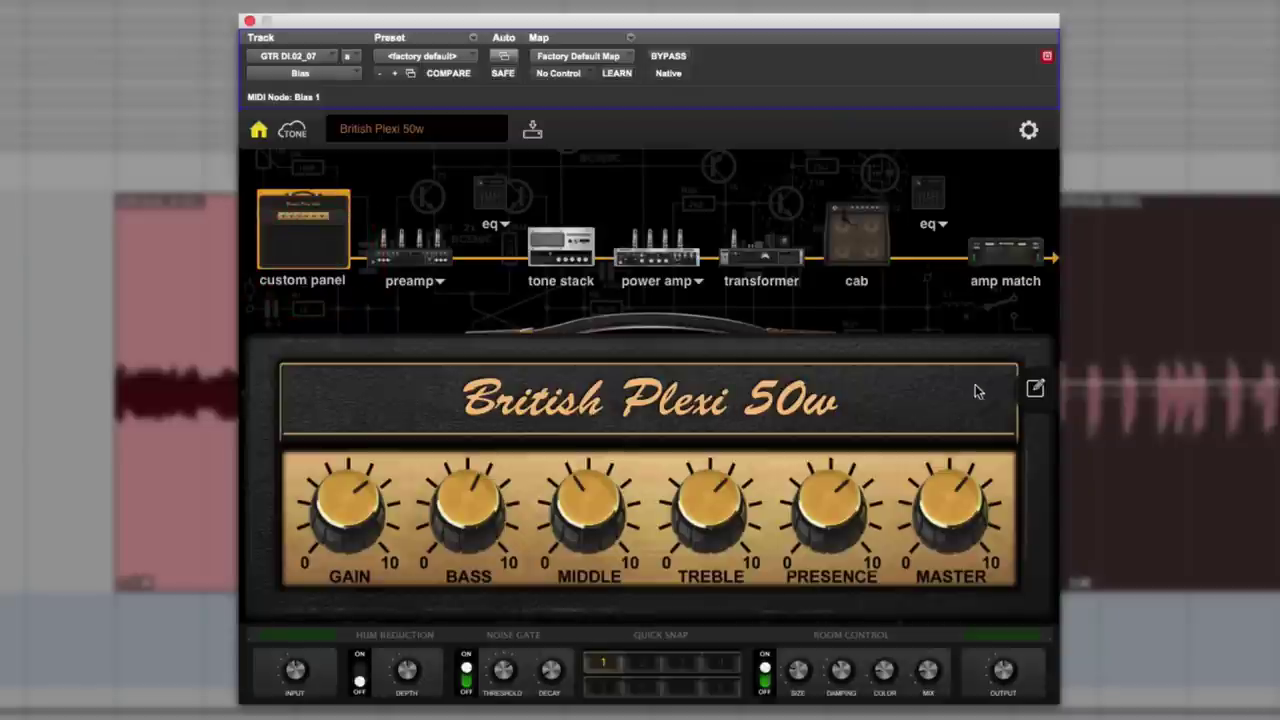
click(1035, 388)
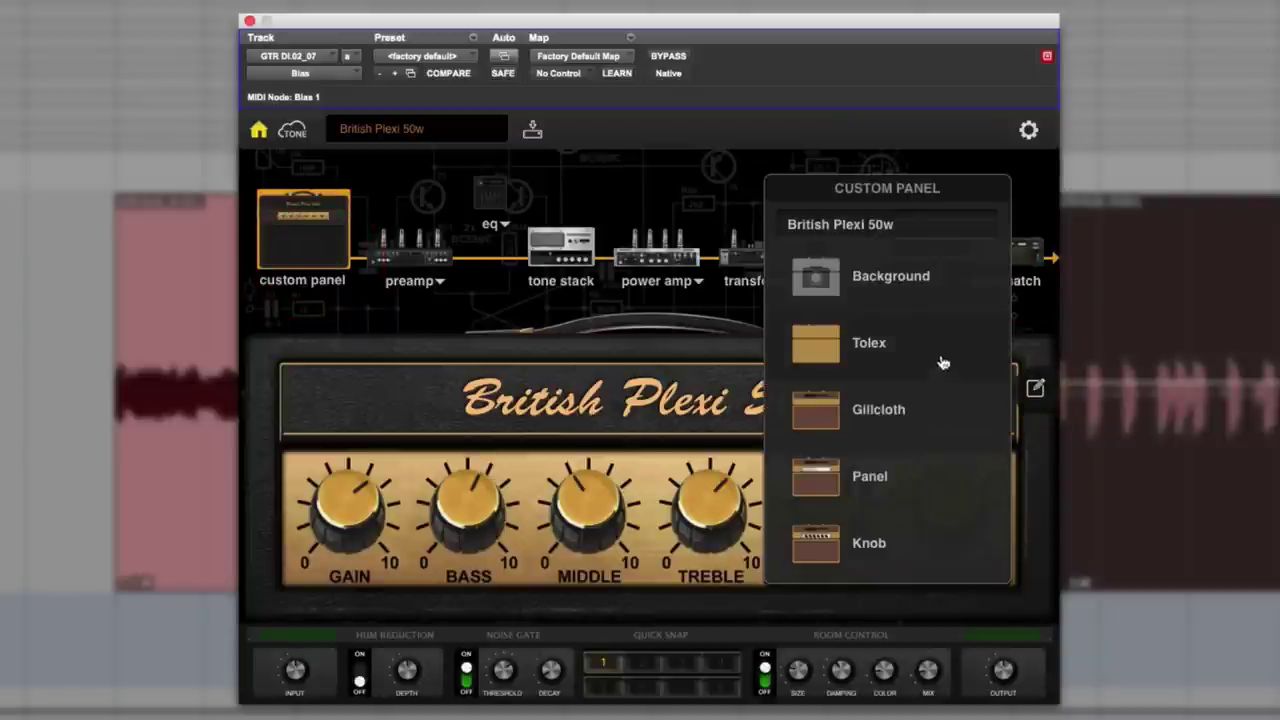
click(875, 478)
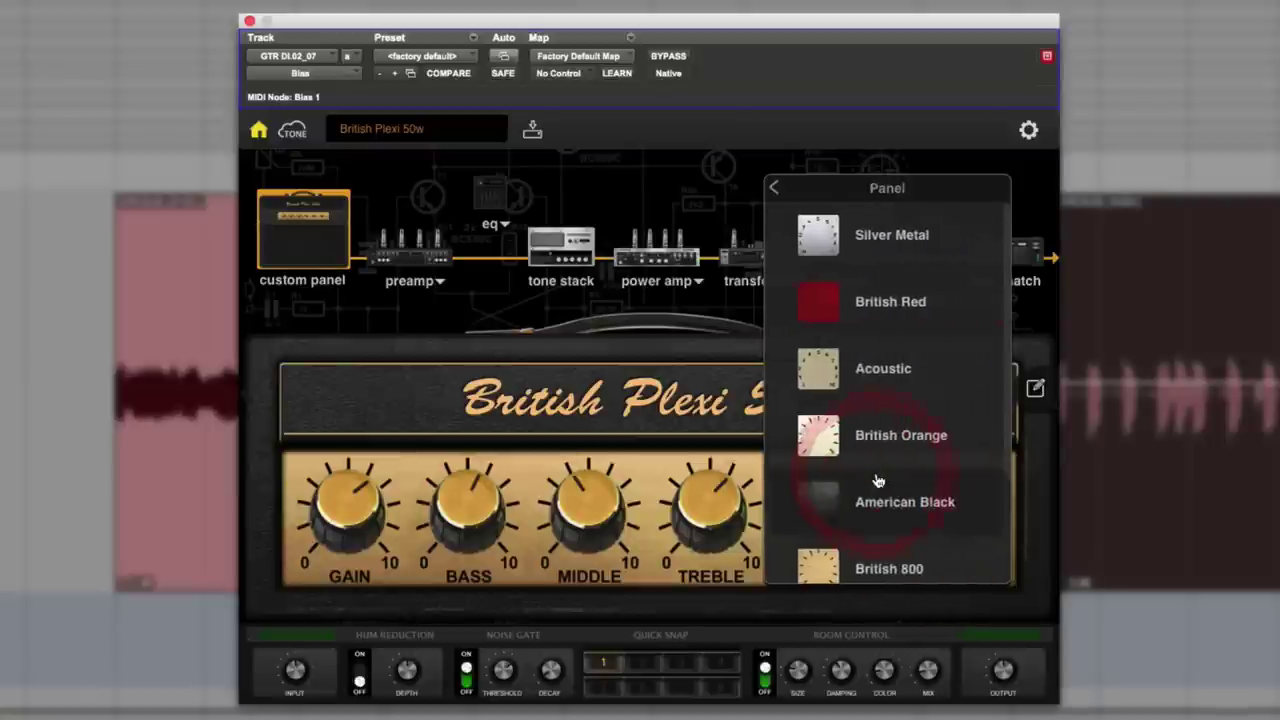
click(901, 310)
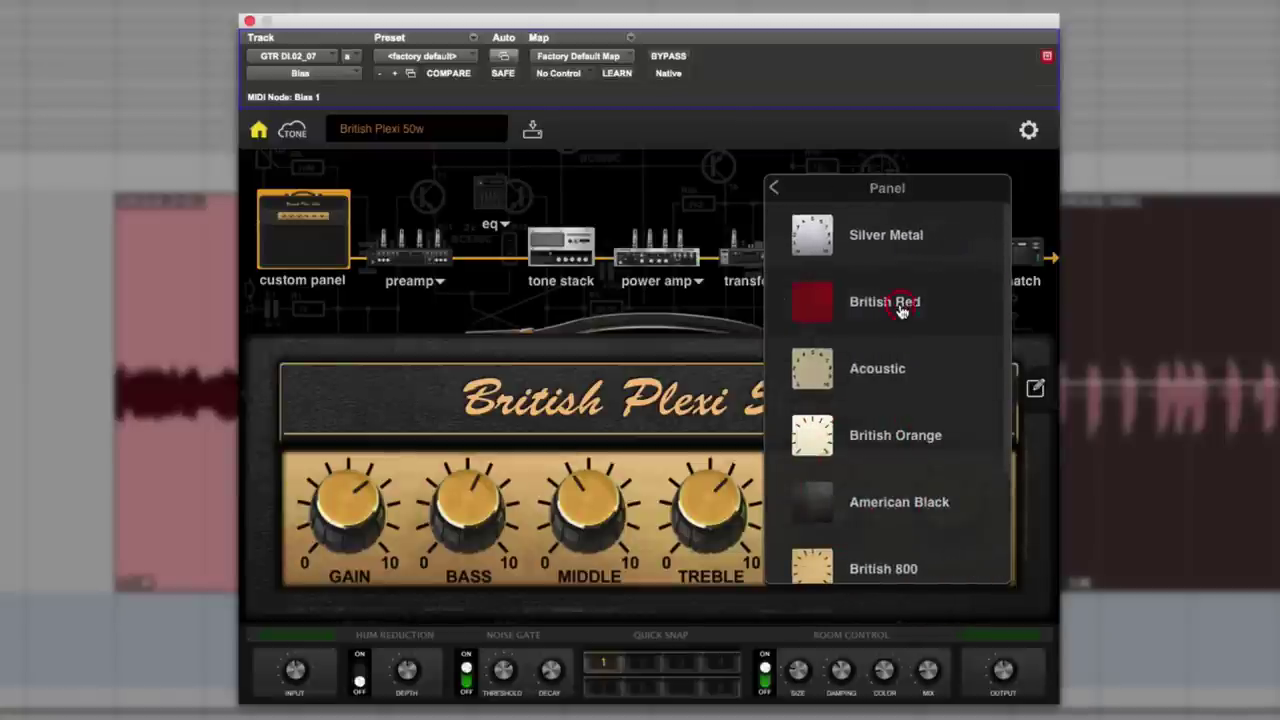
click(886, 240)
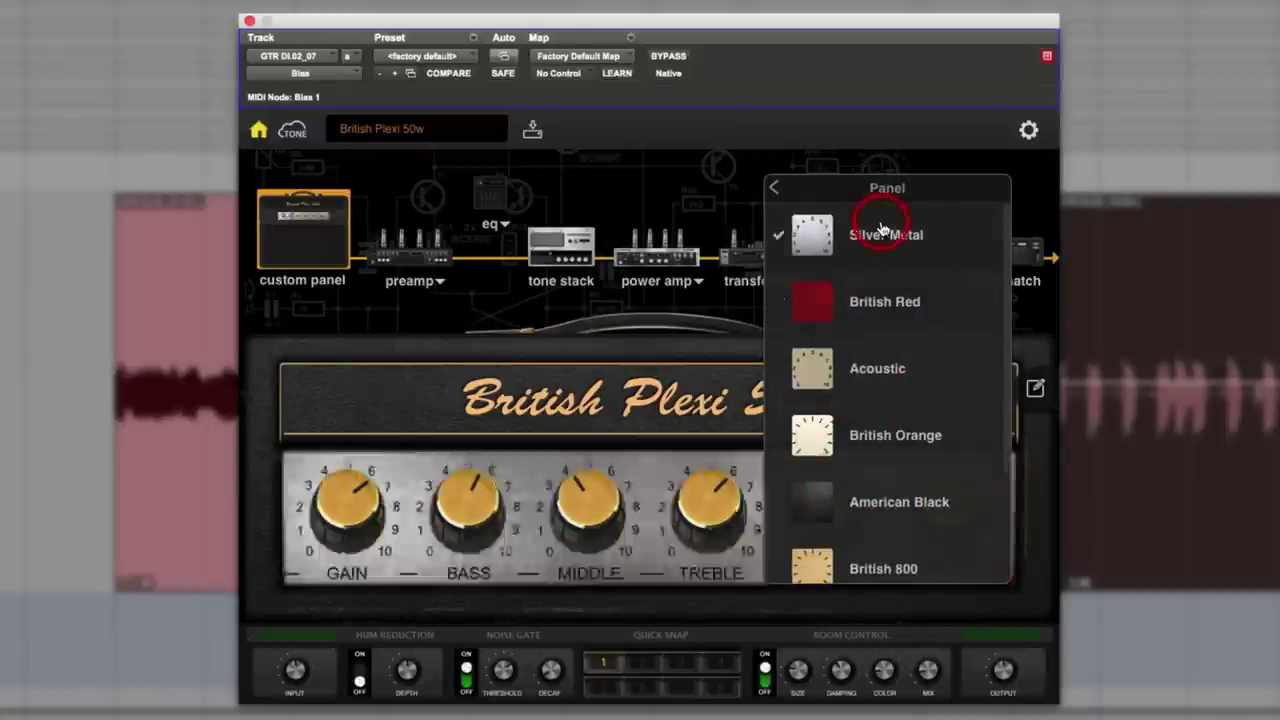
click(885, 372)
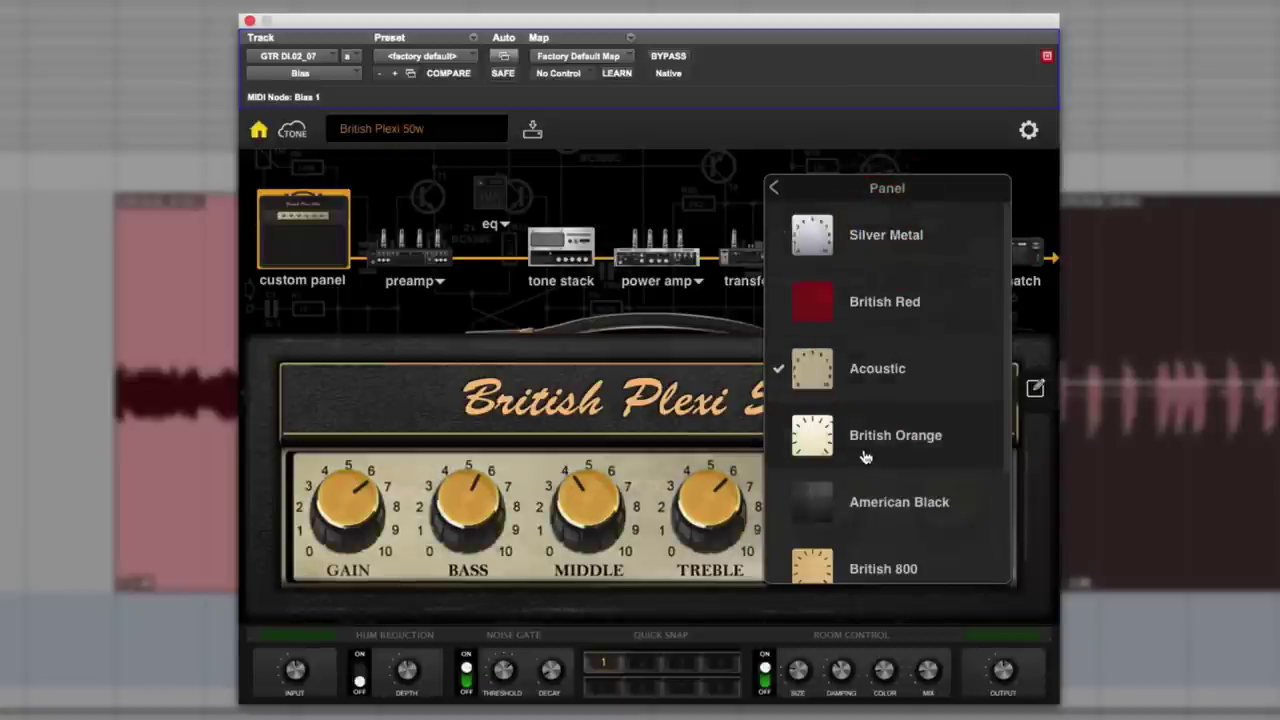
click(866, 451)
click(866, 517)
click(860, 244)
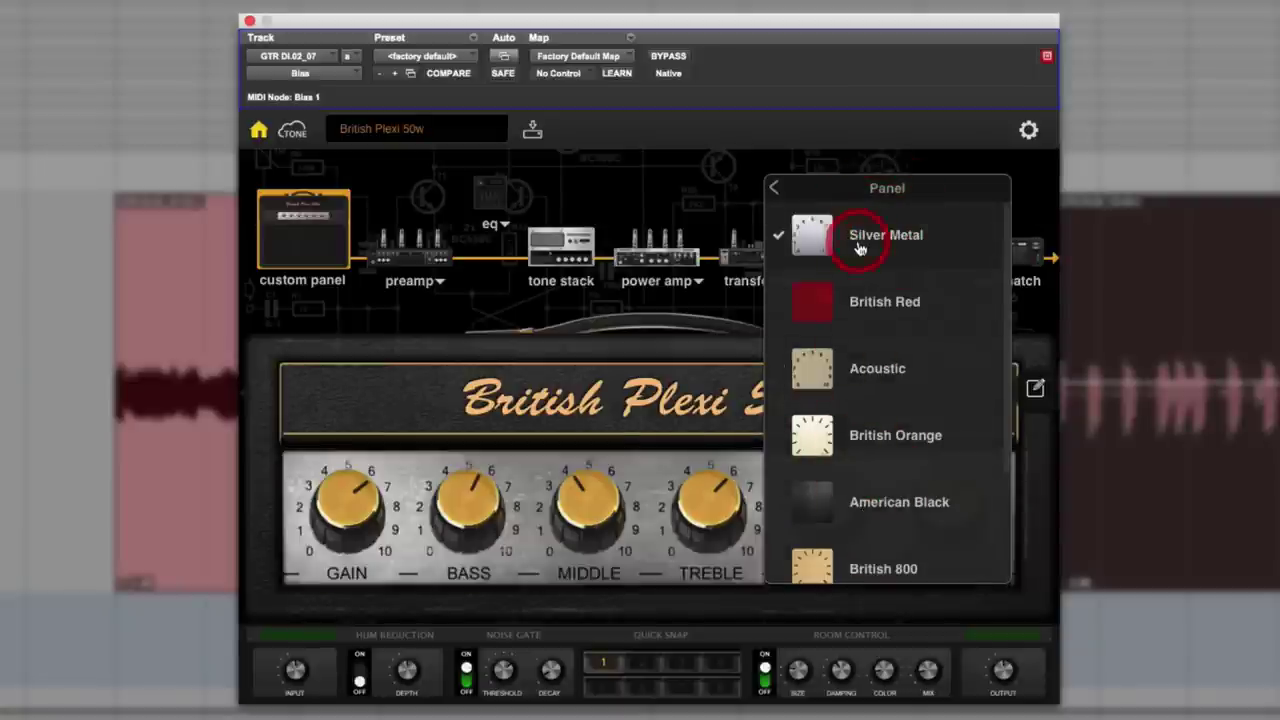
click(774, 188)
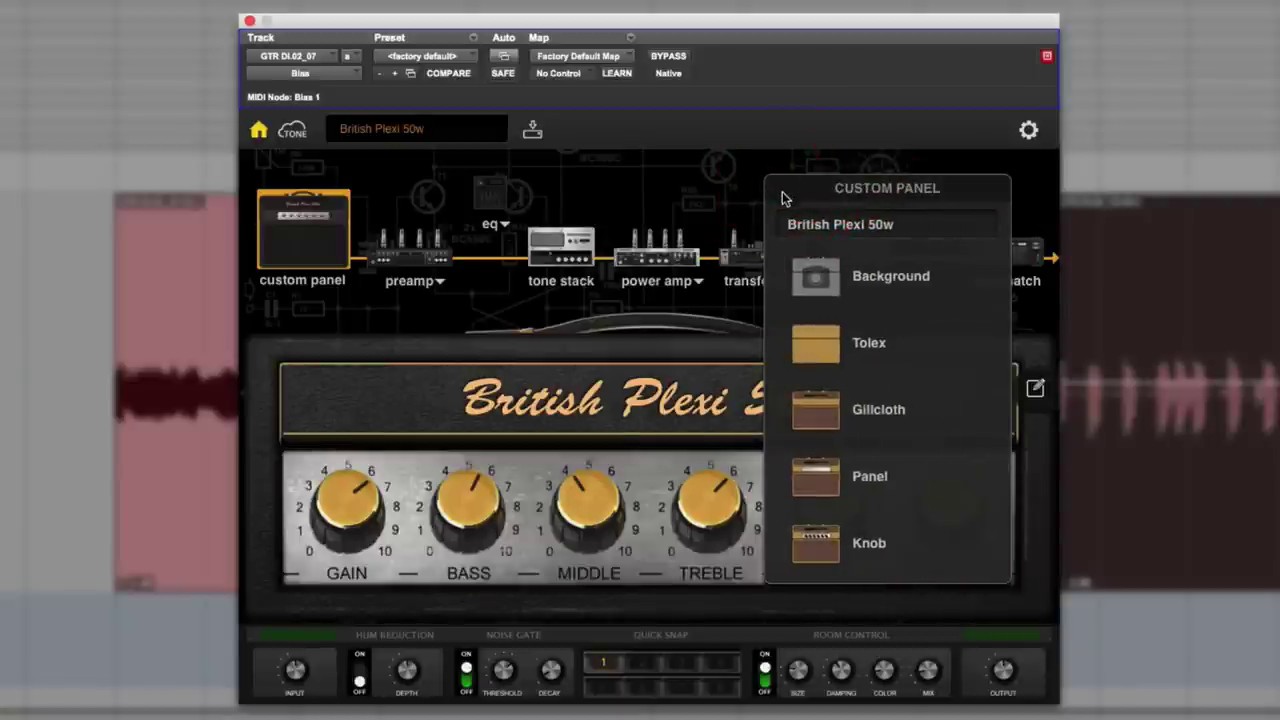
Change the grille cloth to American Cloth
click(889, 419)
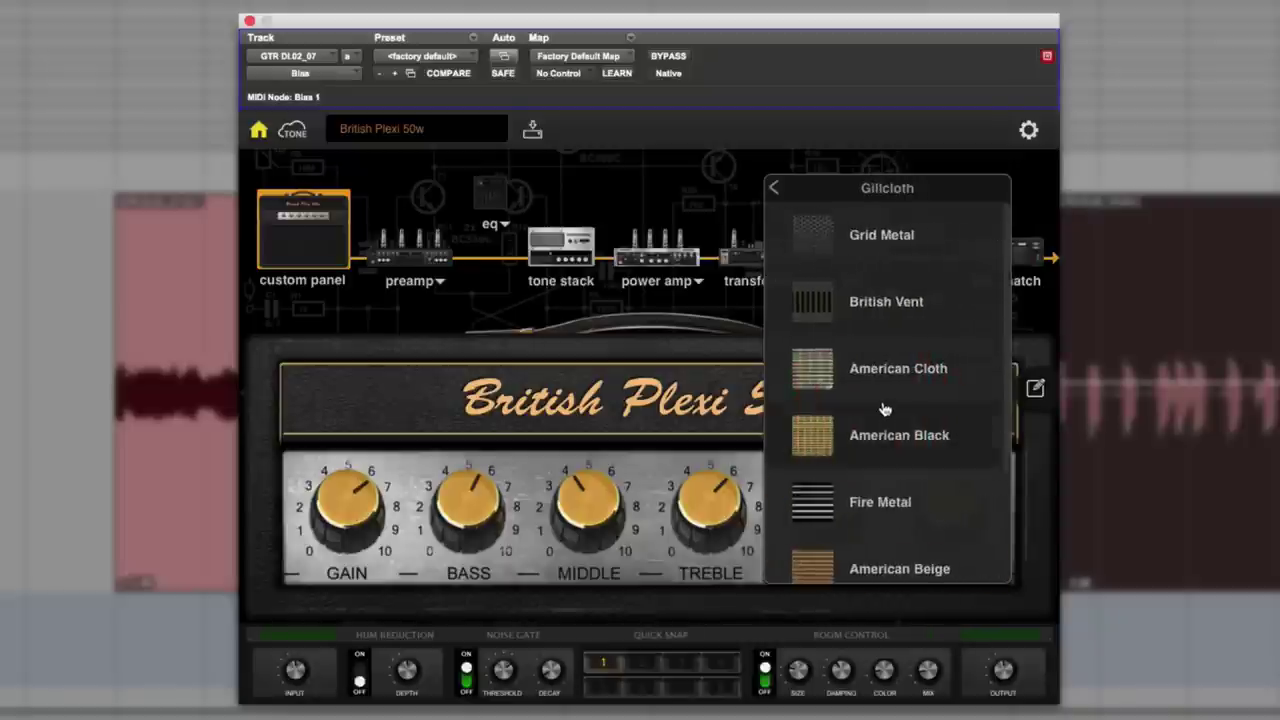
click(810, 372)
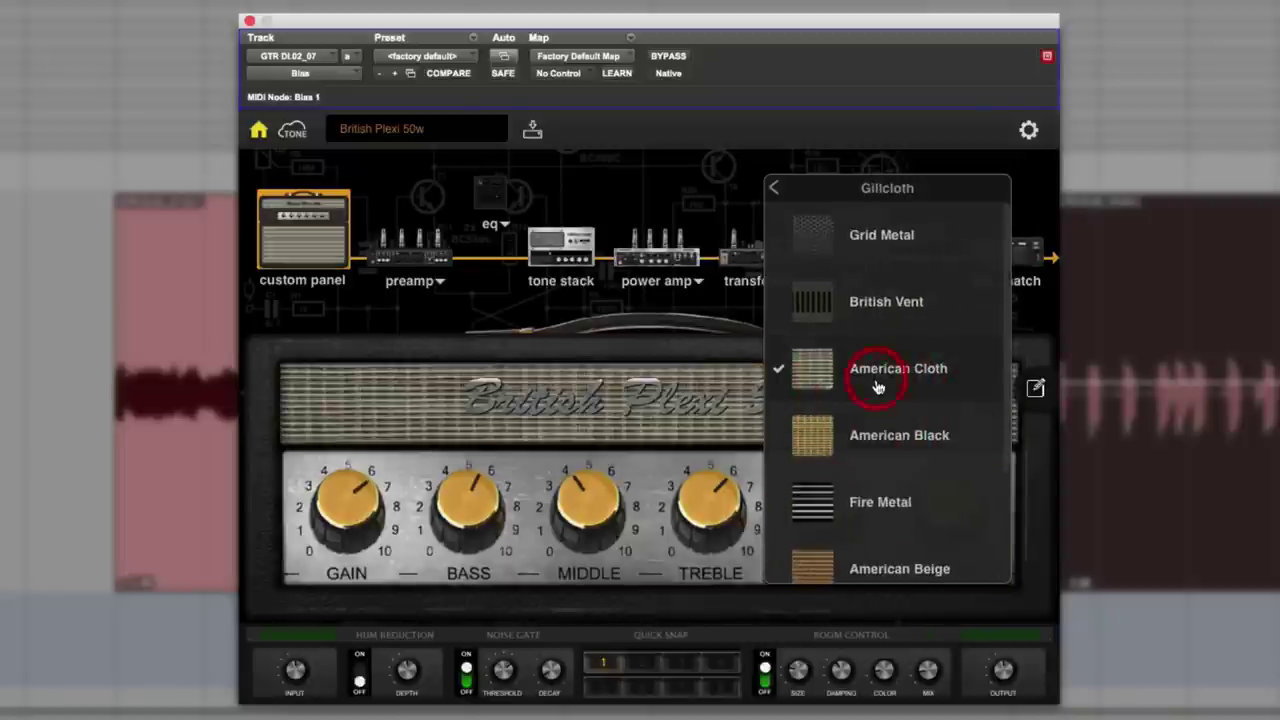
click(774, 188)
click(869, 487)
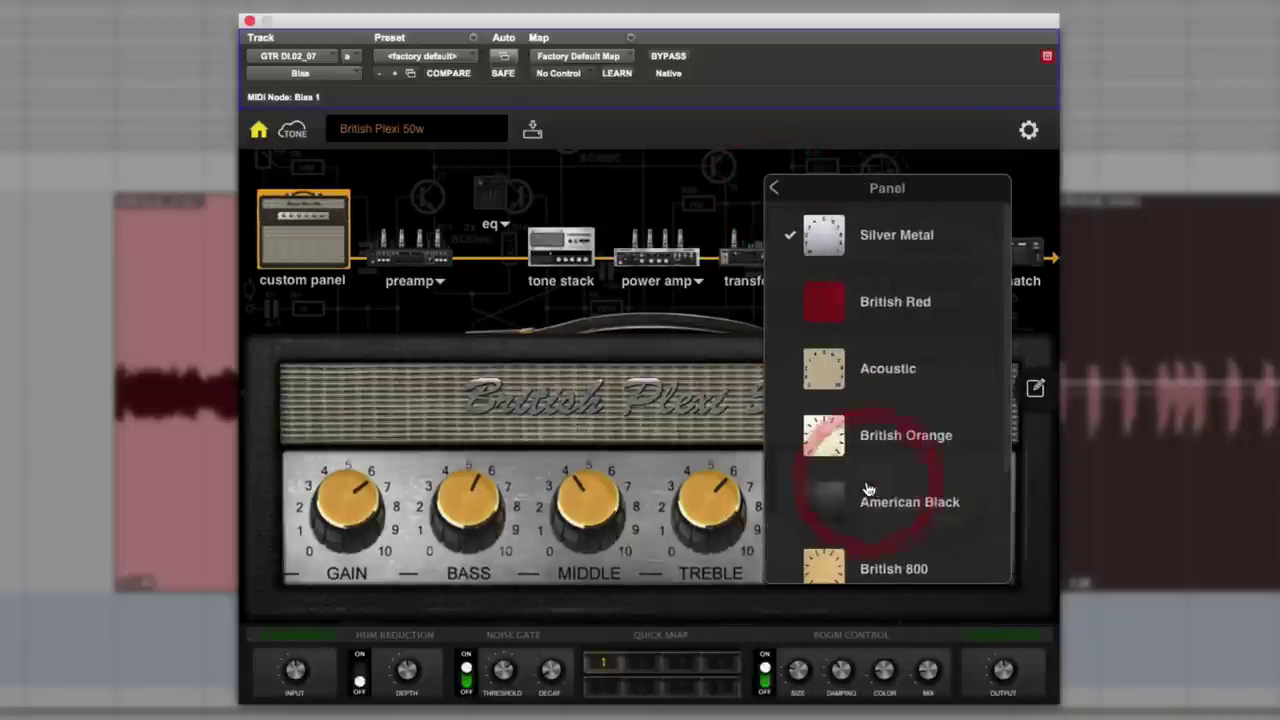
click(776, 190)
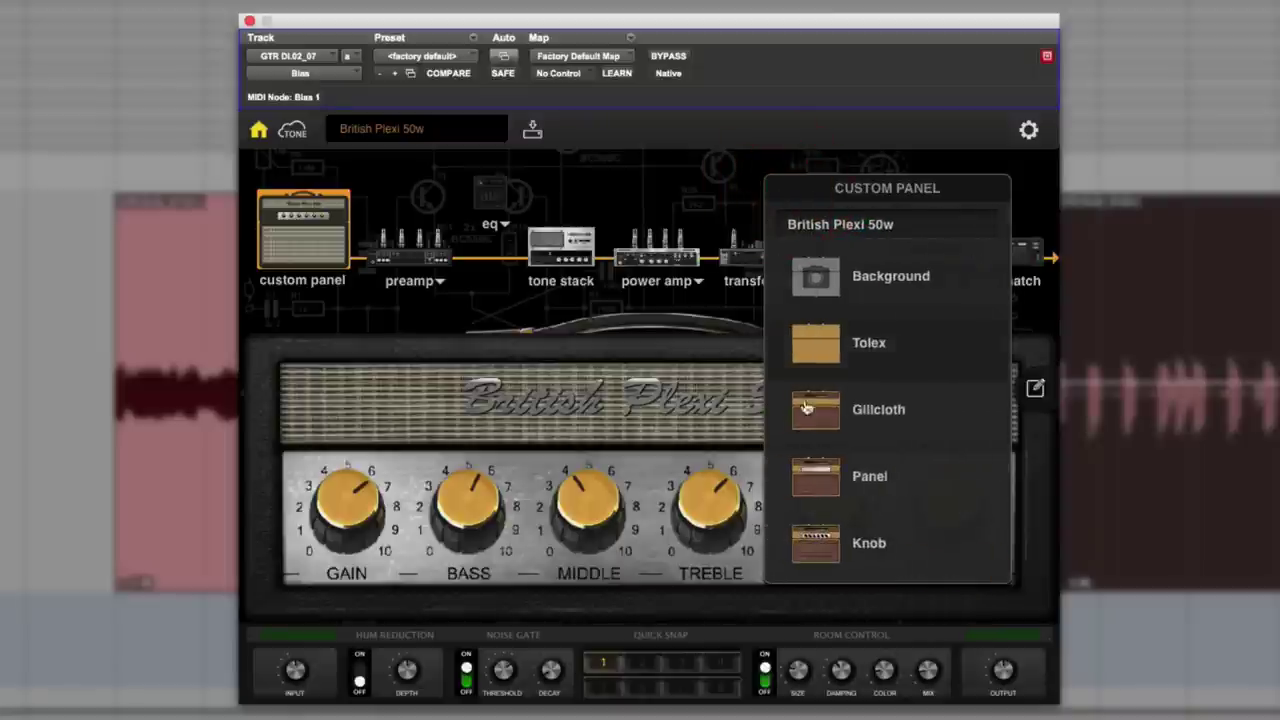
Set the knobs to Chicken Black after trying Black Head, and close the appearance options
click(866, 548)
click(869, 441)
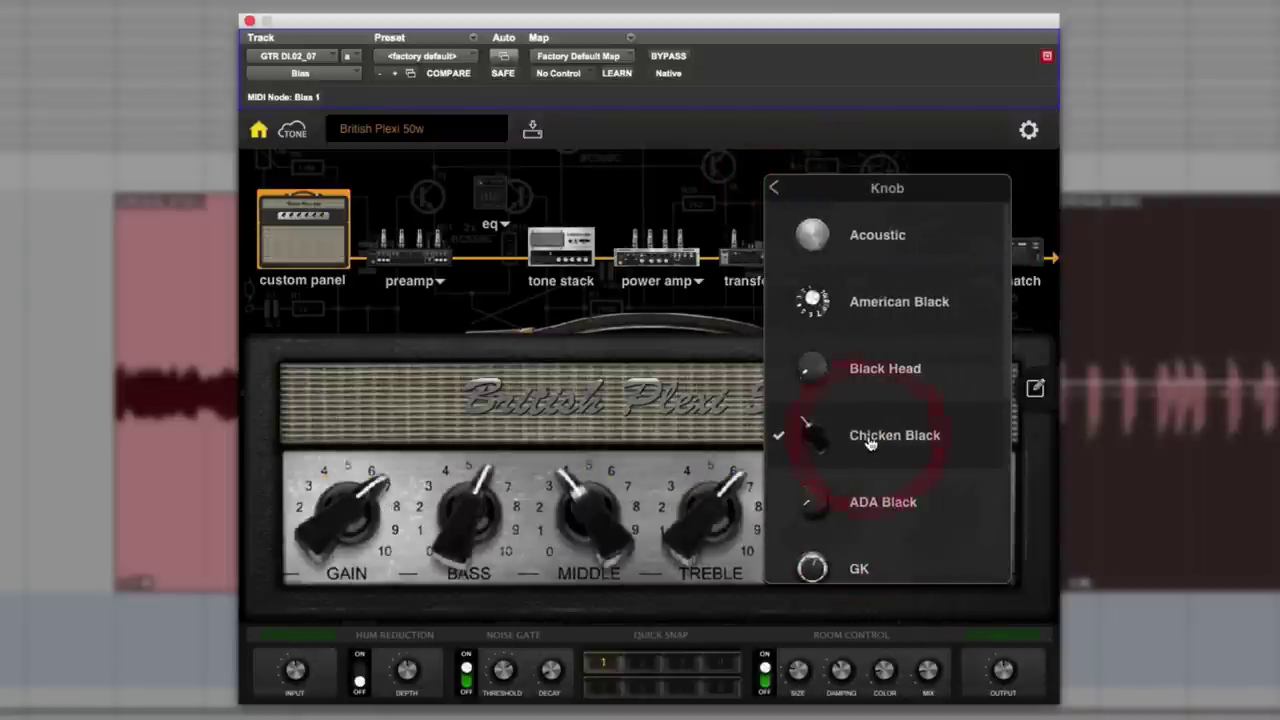
click(858, 370)
click(880, 428)
click(1035, 388)
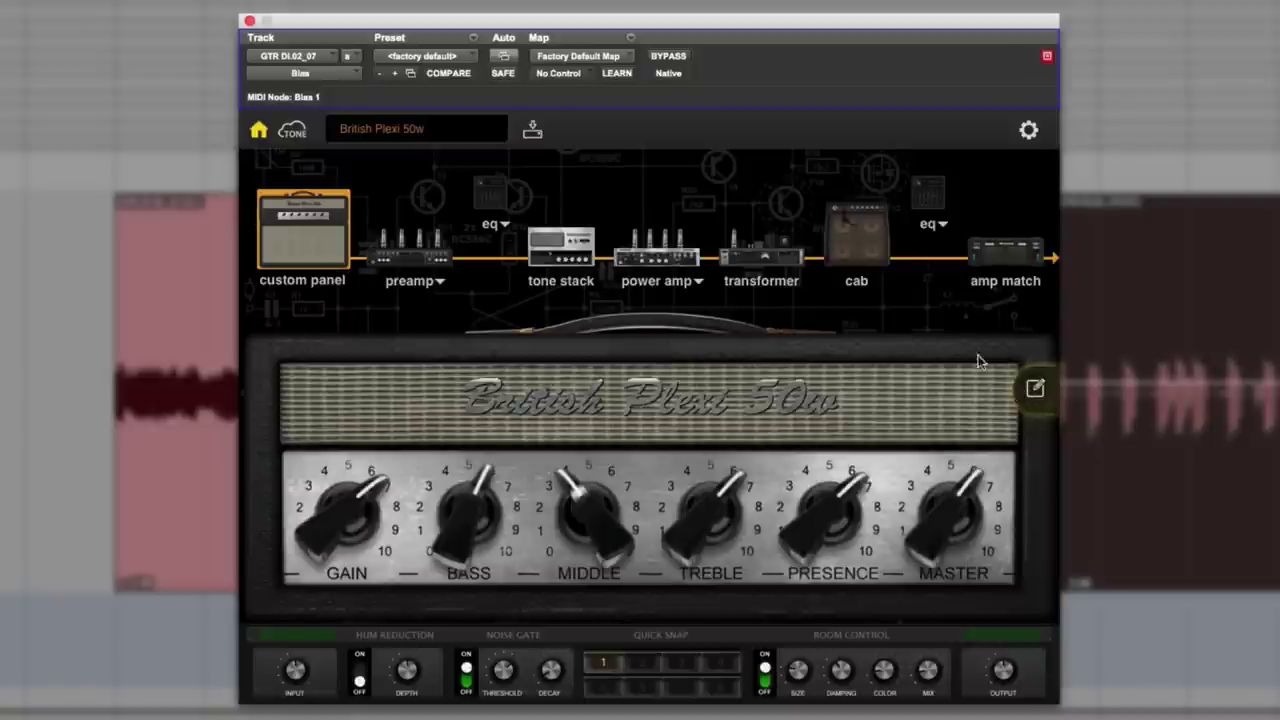
On the British Plexi 50w preamp page, bypass the amp briefly and then re-enable it
click(428, 259)
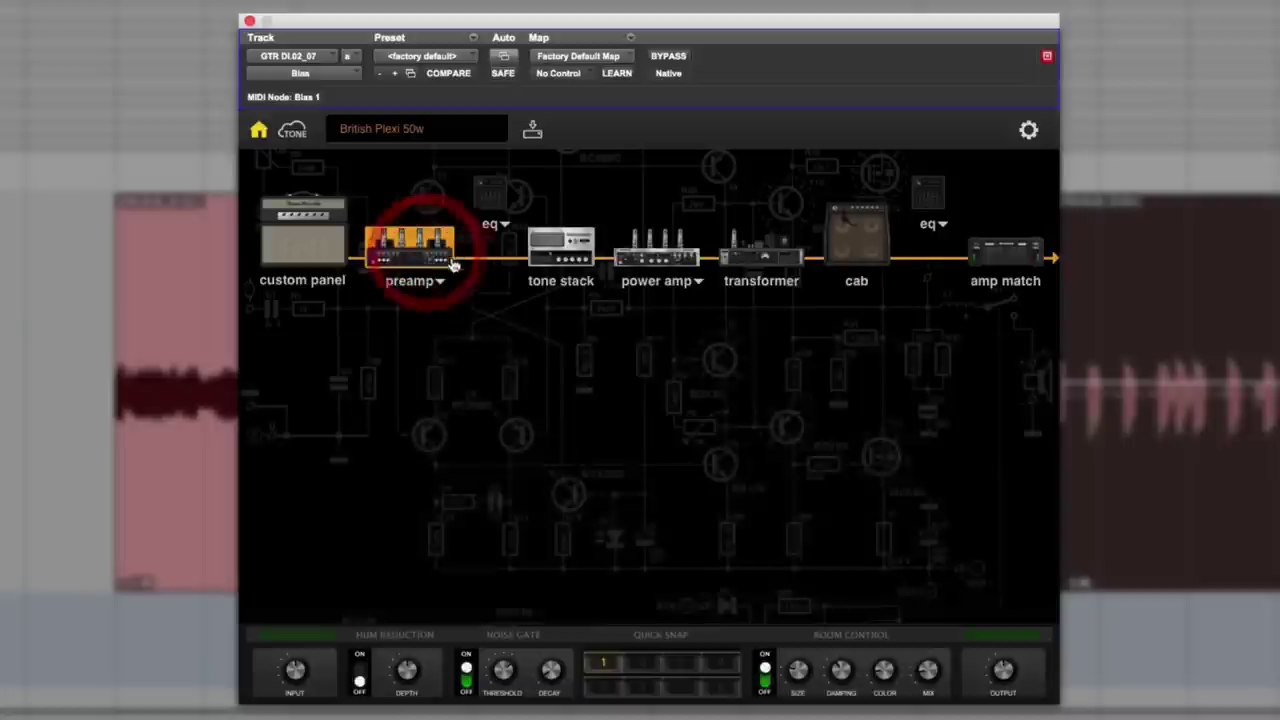
click(664, 58)
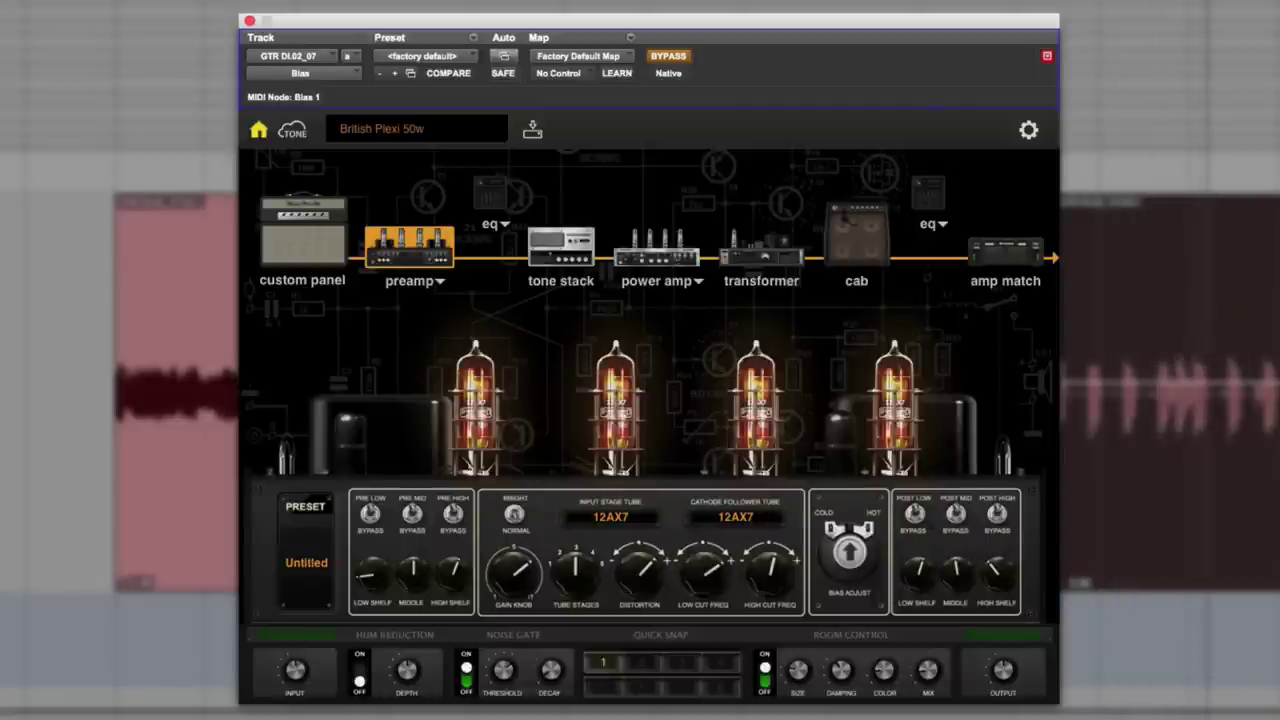
click(668, 56)
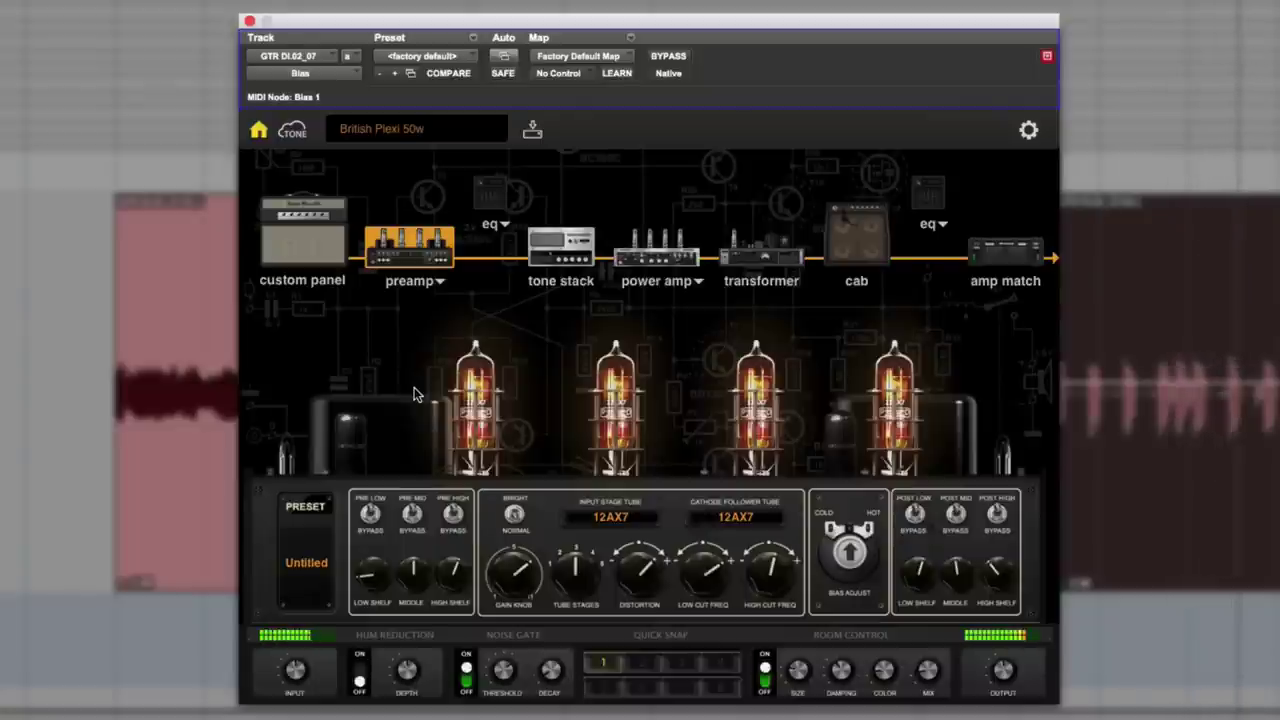
Load the Ultra Clean preamp preset and the Clean Tone tone stack preset
click(312, 563)
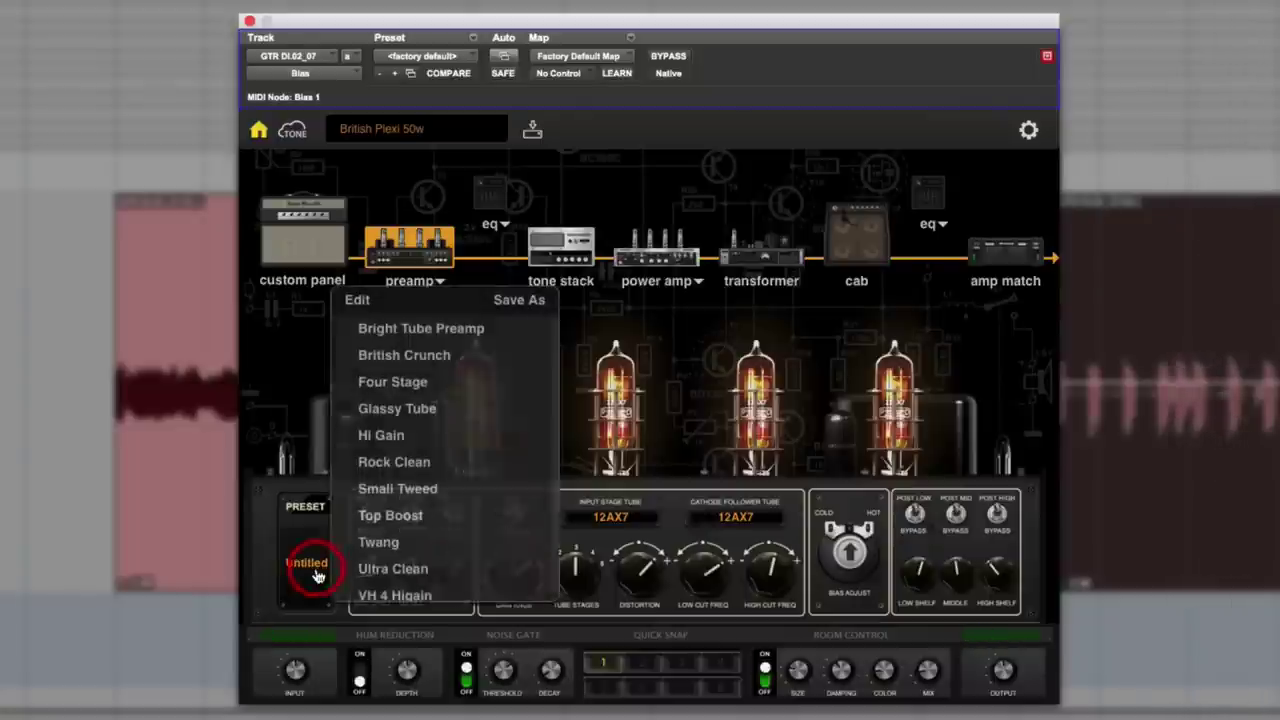
click(430, 568)
click(590, 250)
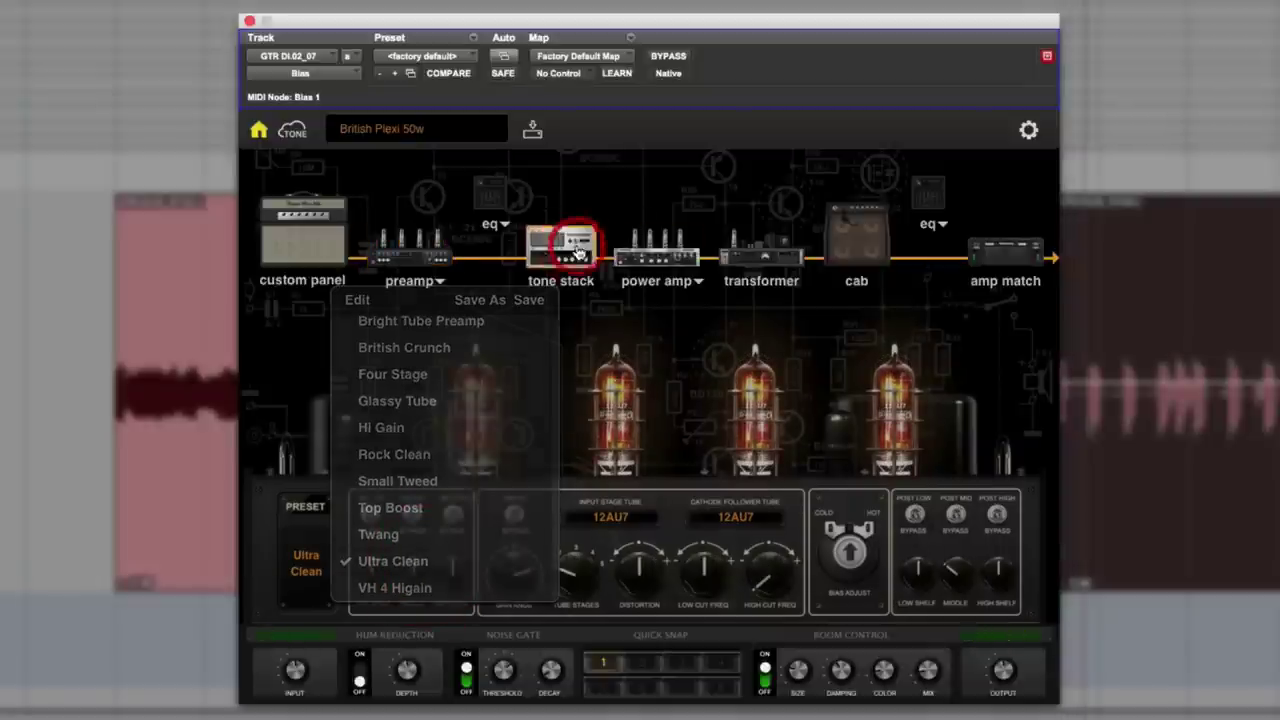
click(307, 557)
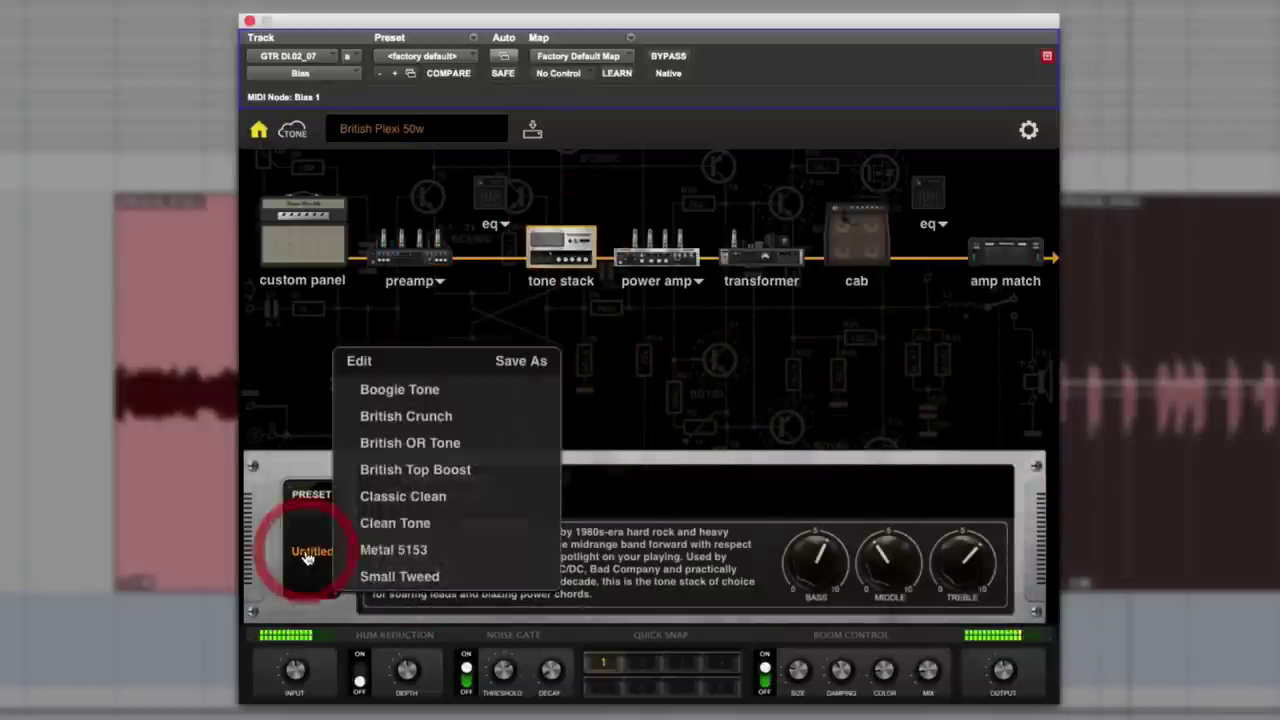
click(370, 530)
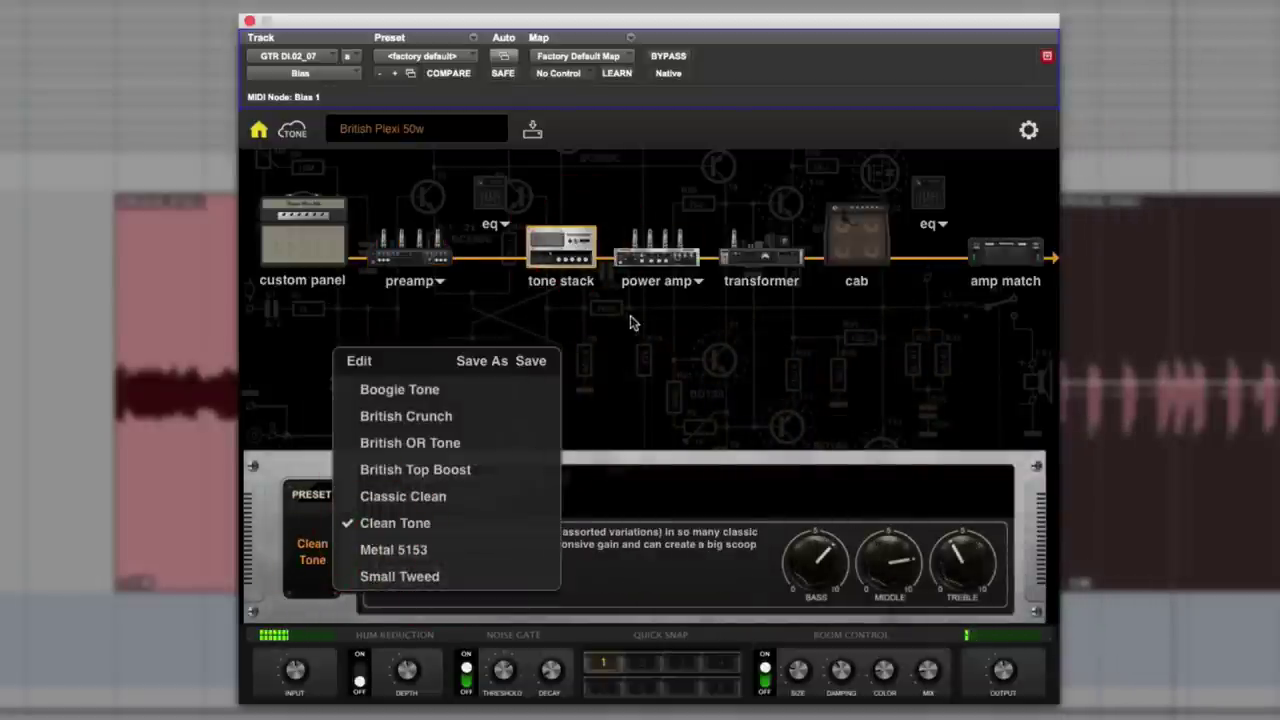
Load the Clean Power Amp preset and the Single Ended transformer preset
click(656, 250)
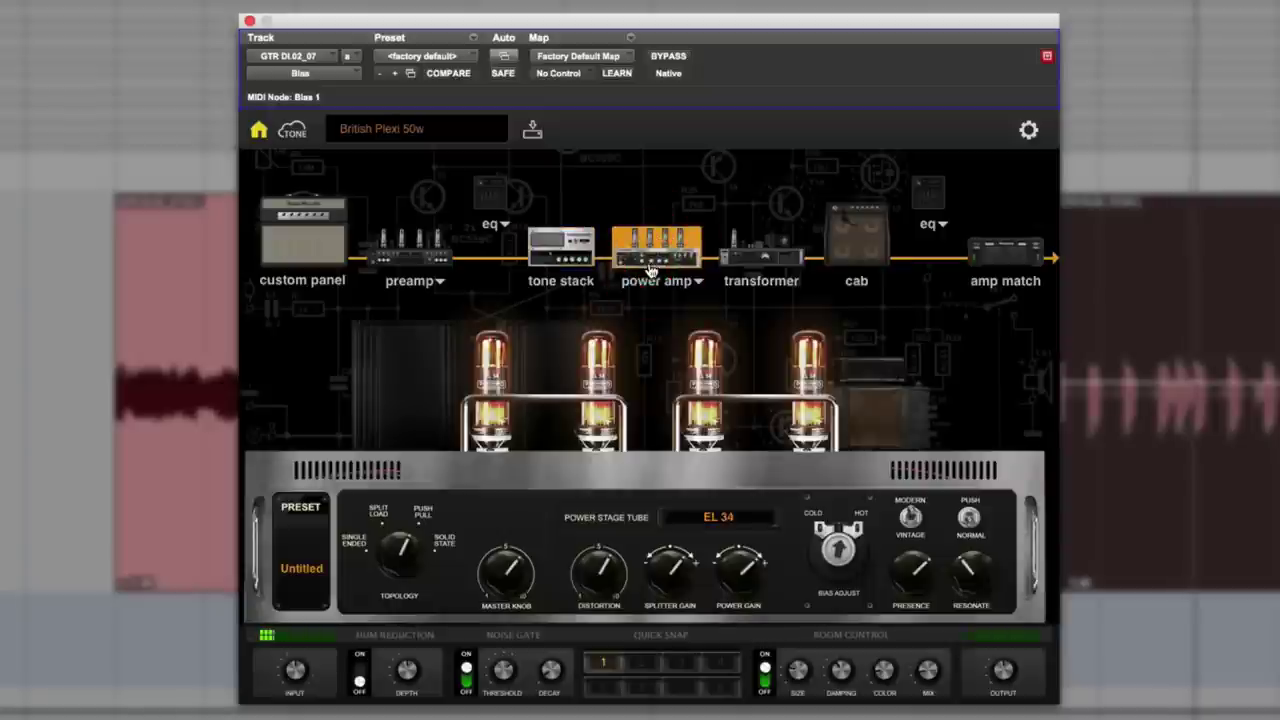
click(308, 568)
click(420, 381)
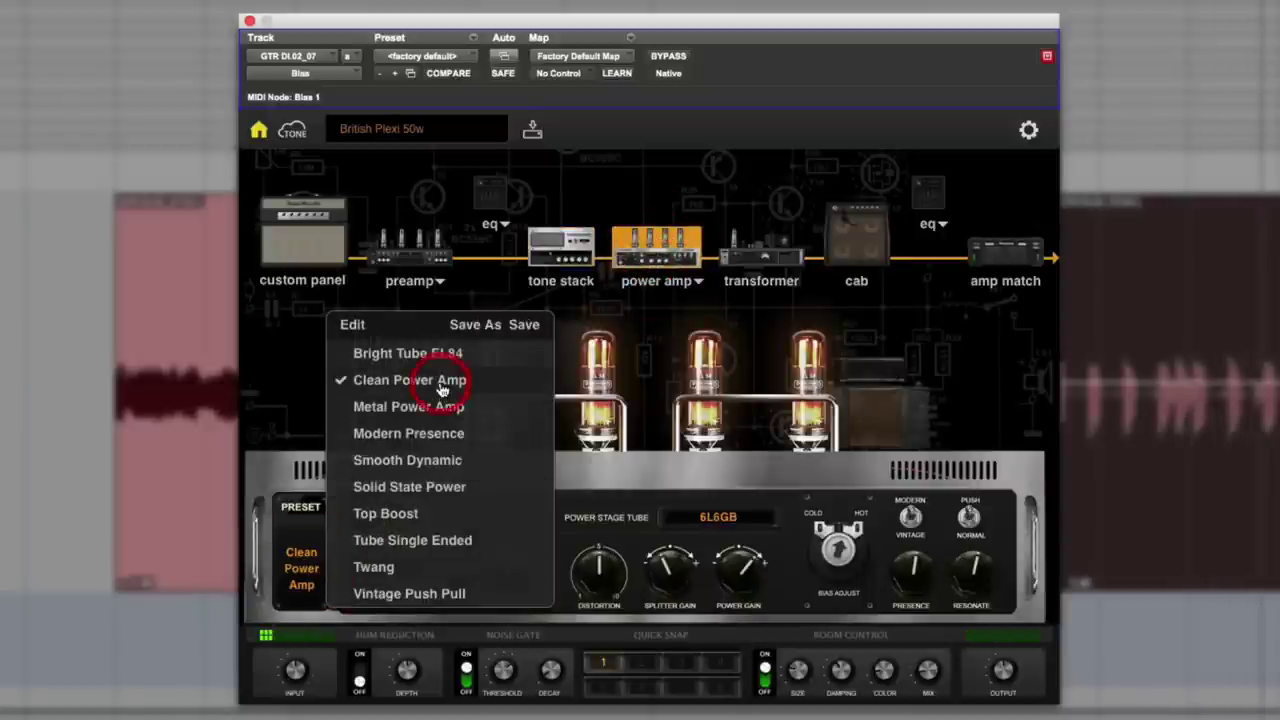
click(787, 258)
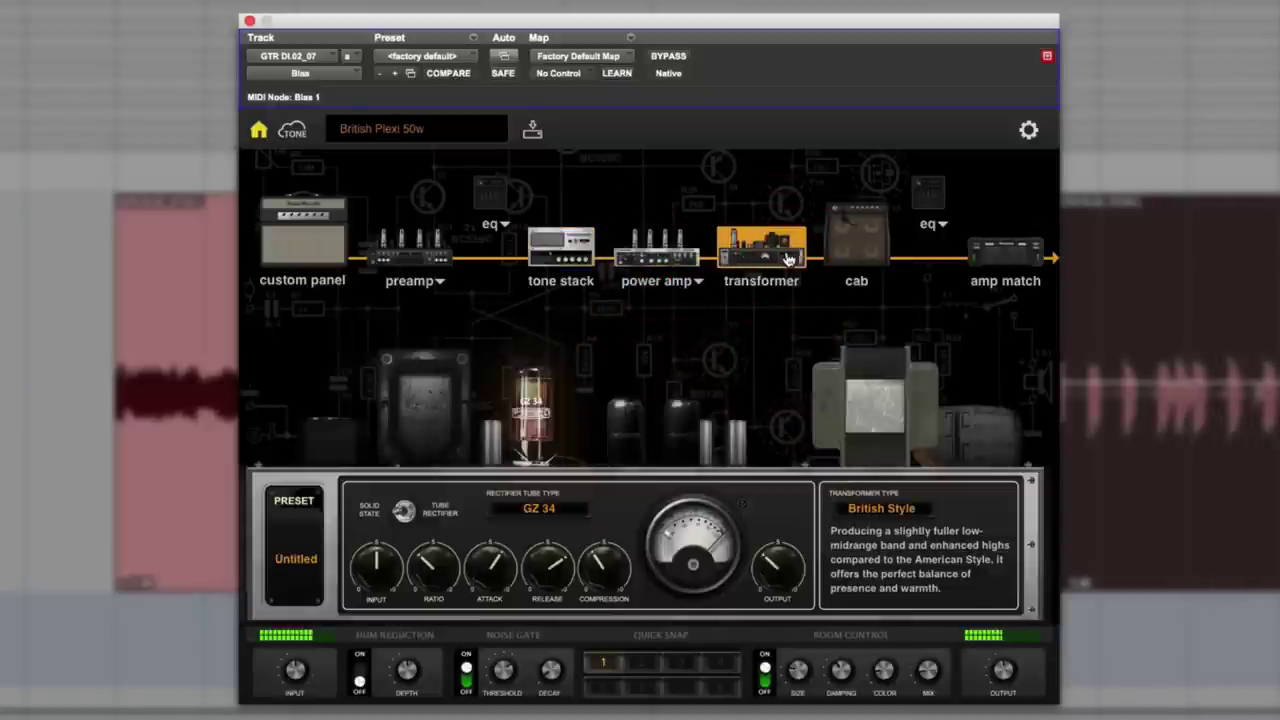
click(312, 564)
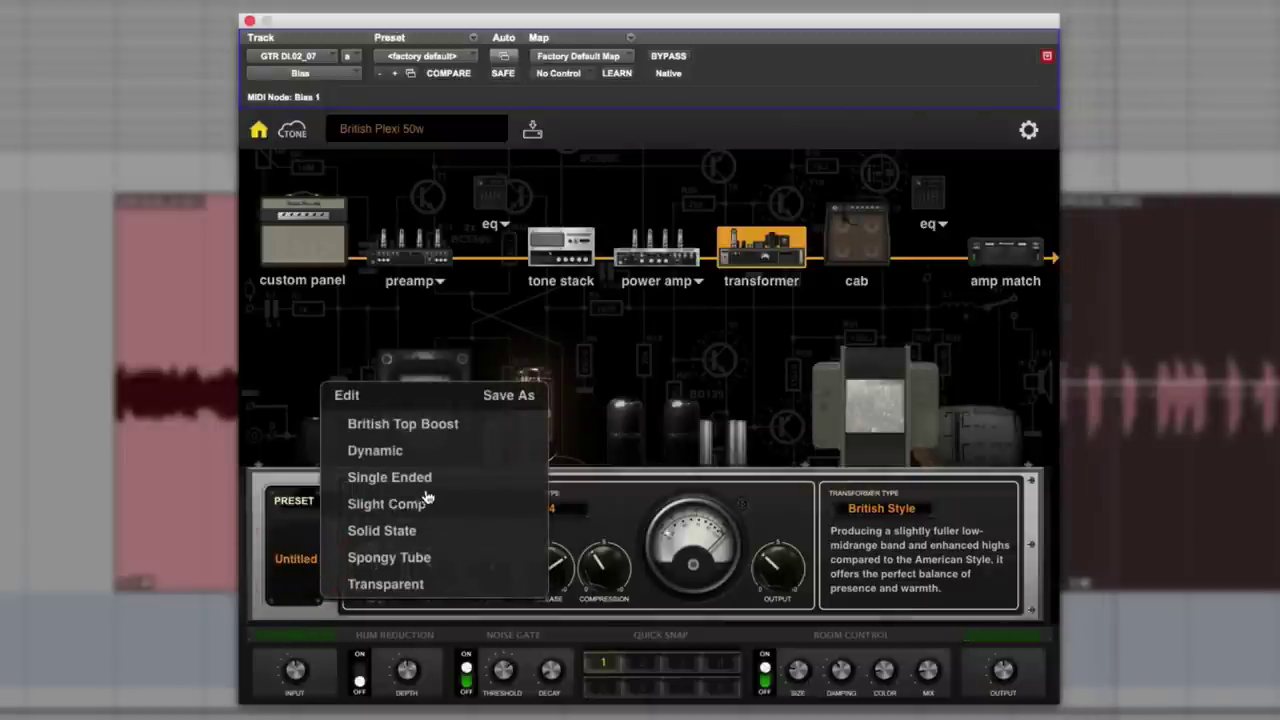
click(424, 480)
Check the cabinet and microphone settings, then return to the preamp tube page
click(855, 245)
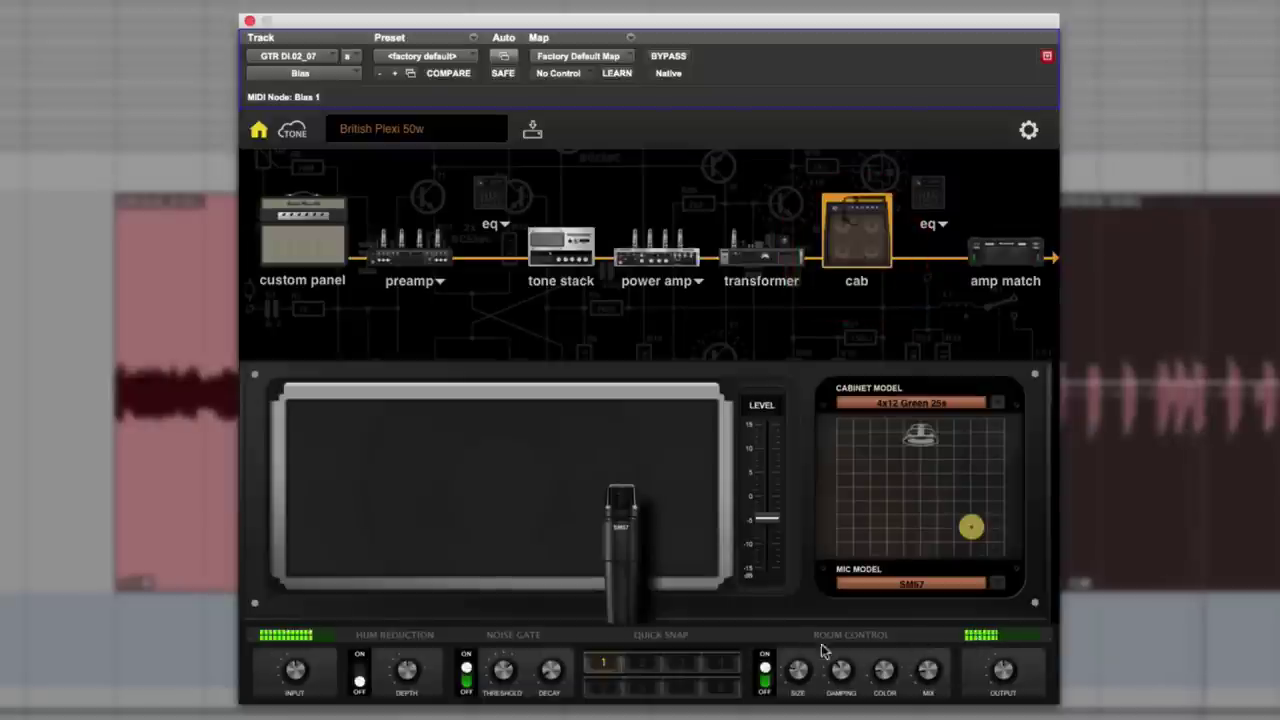
click(1001, 665)
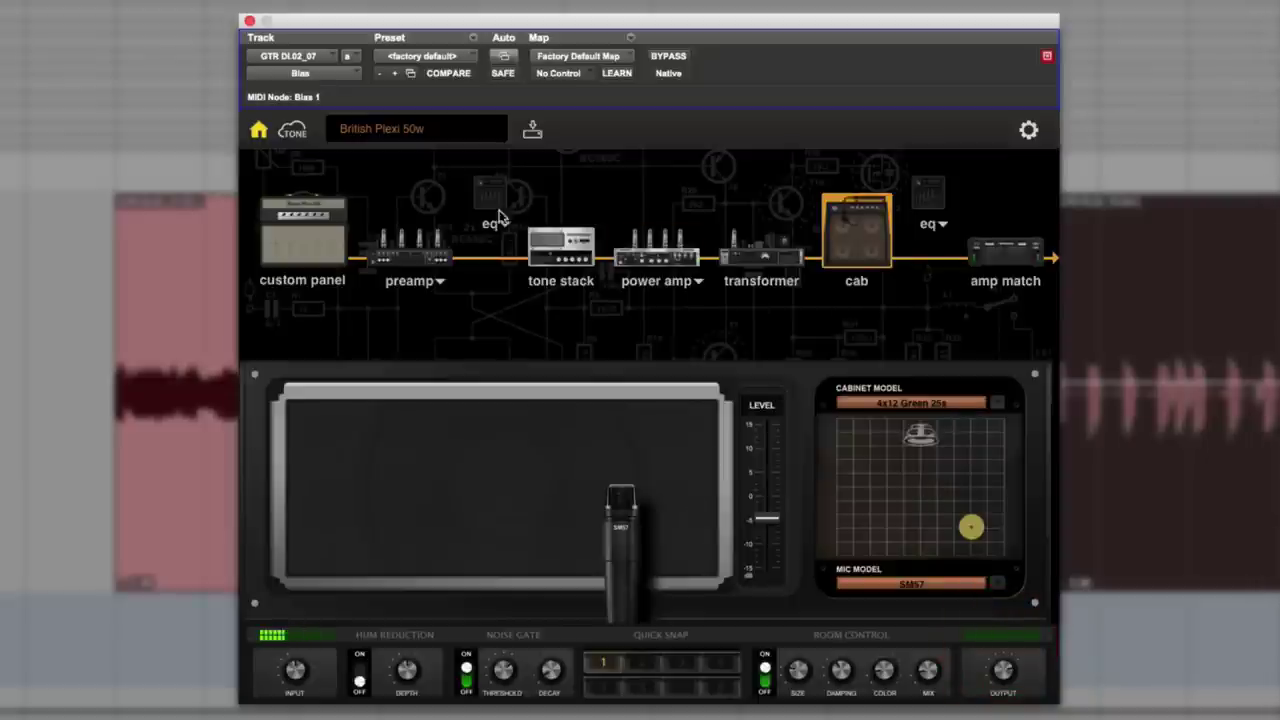
click(420, 265)
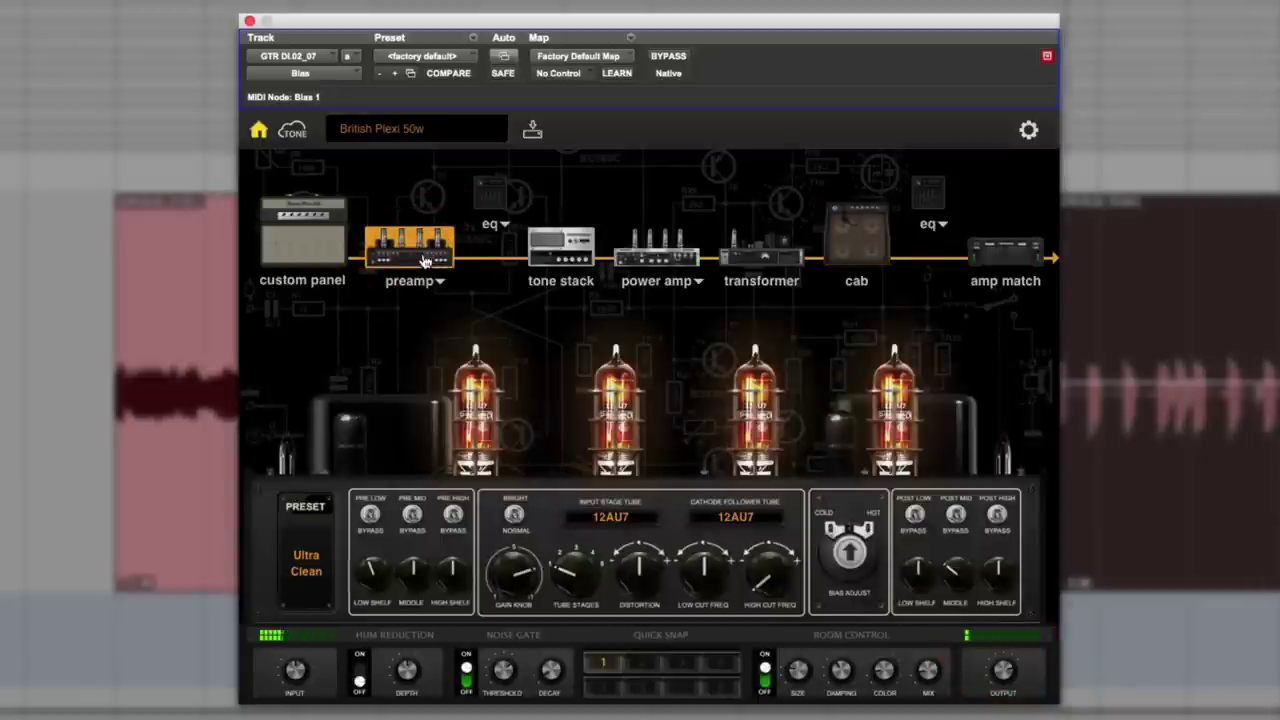
On the amp face, raise GAIN to about 8, MASTER toward 10 and TREBLE to about 6-7
click(315, 240)
drag(343, 508, 350, 512)
drag(925, 513, 923, 491)
click(920, 496)
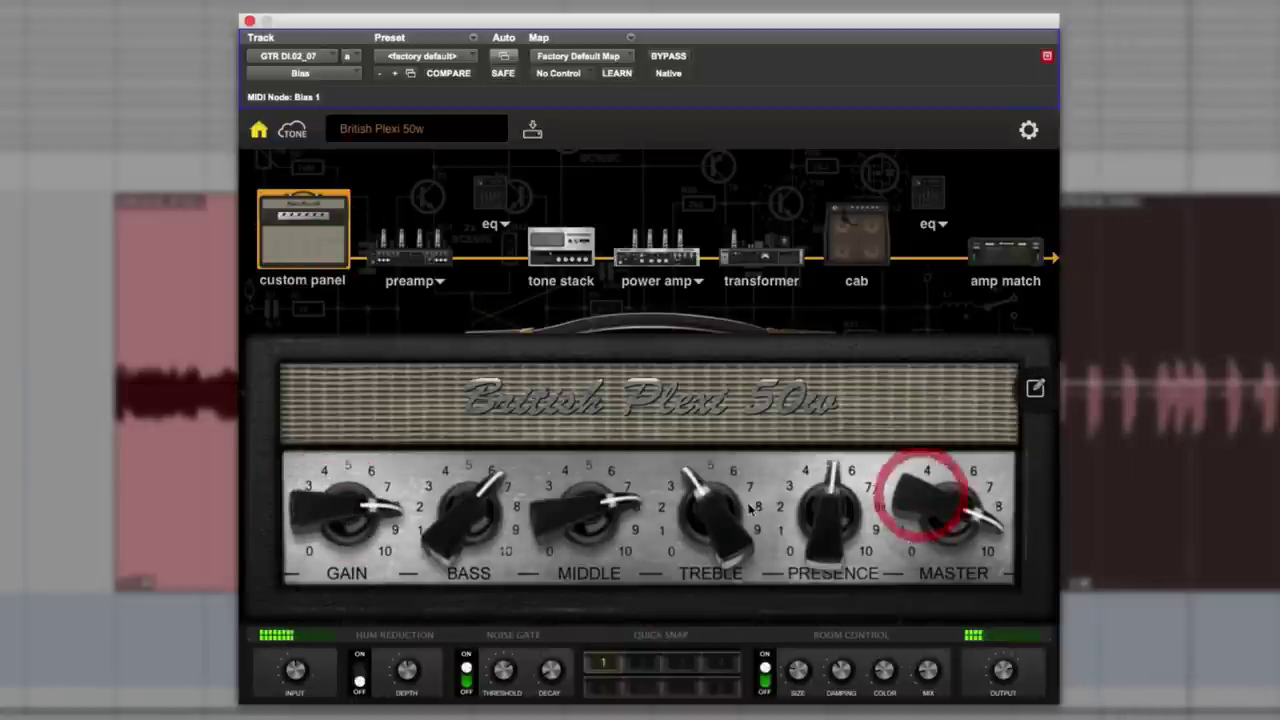
mouse_move(731, 503)
mouse_down()
mouse_move(728, 486)
mouse_move(730, 500)
mouse_up()
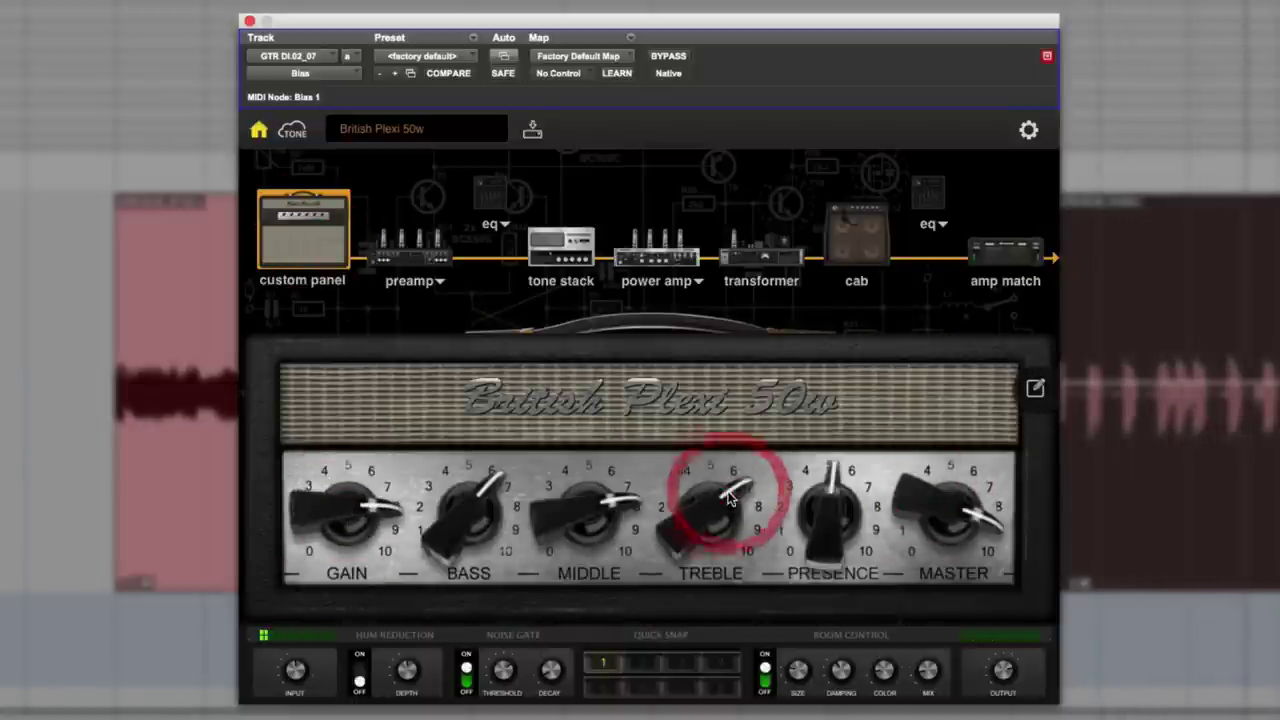
Compare the bypassed sound against the active amp, then push MASTER a little higher
click(684, 58)
click(685, 60)
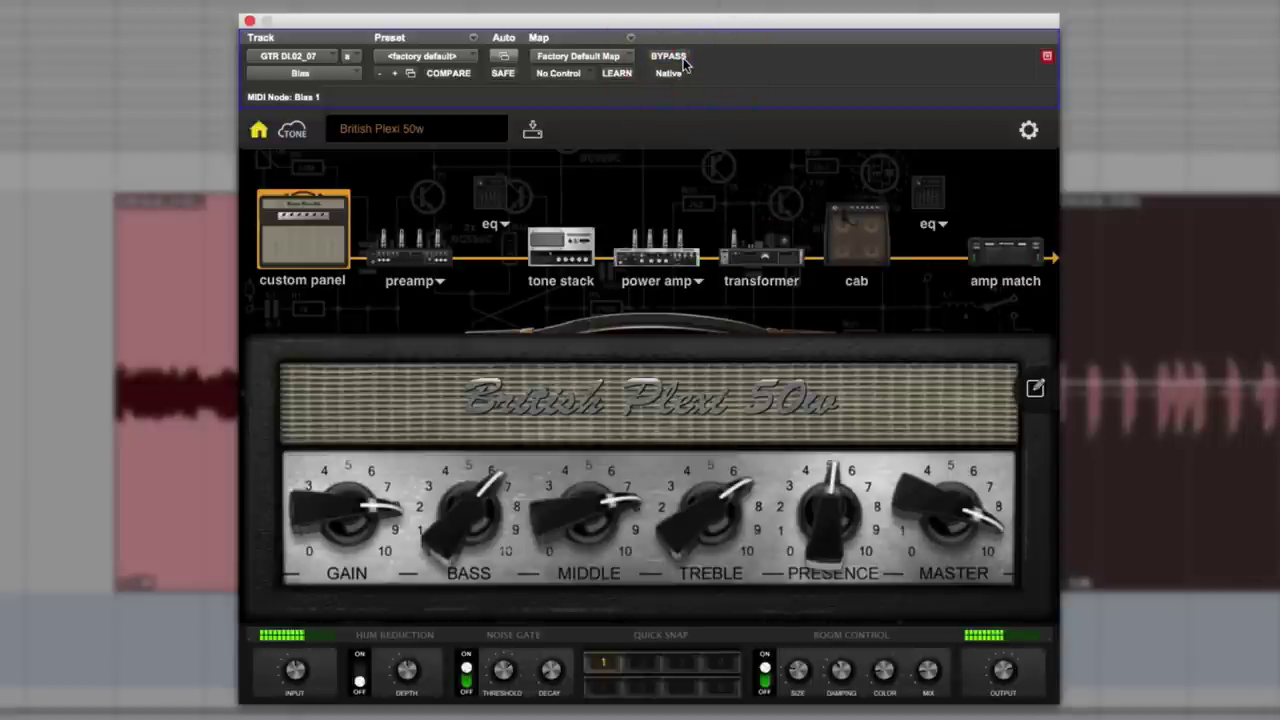
mouse_move(906, 484)
mouse_down()
mouse_move(908, 449)
mouse_move(920, 500)
mouse_up()
click(915, 450)
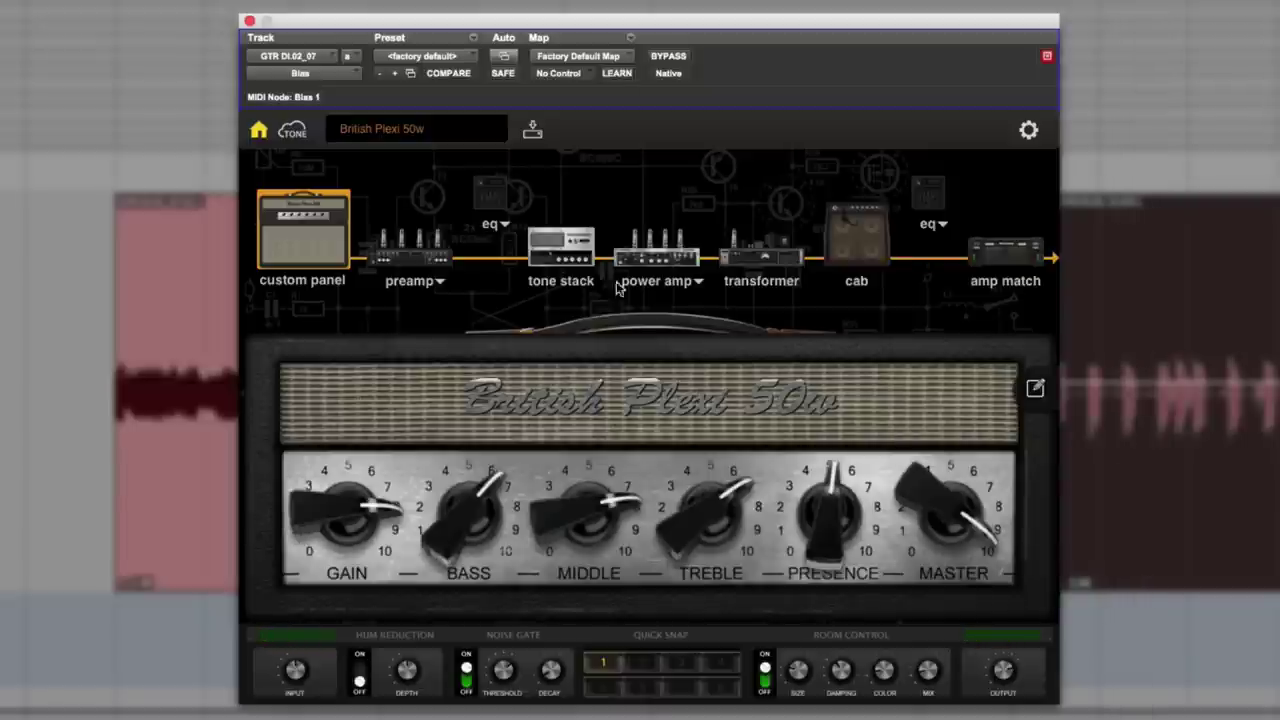
Audition 12AT7, 12AX7 and 12AU7 input stage tubes, settling on 12AX7
click(447, 262)
click(447, 265)
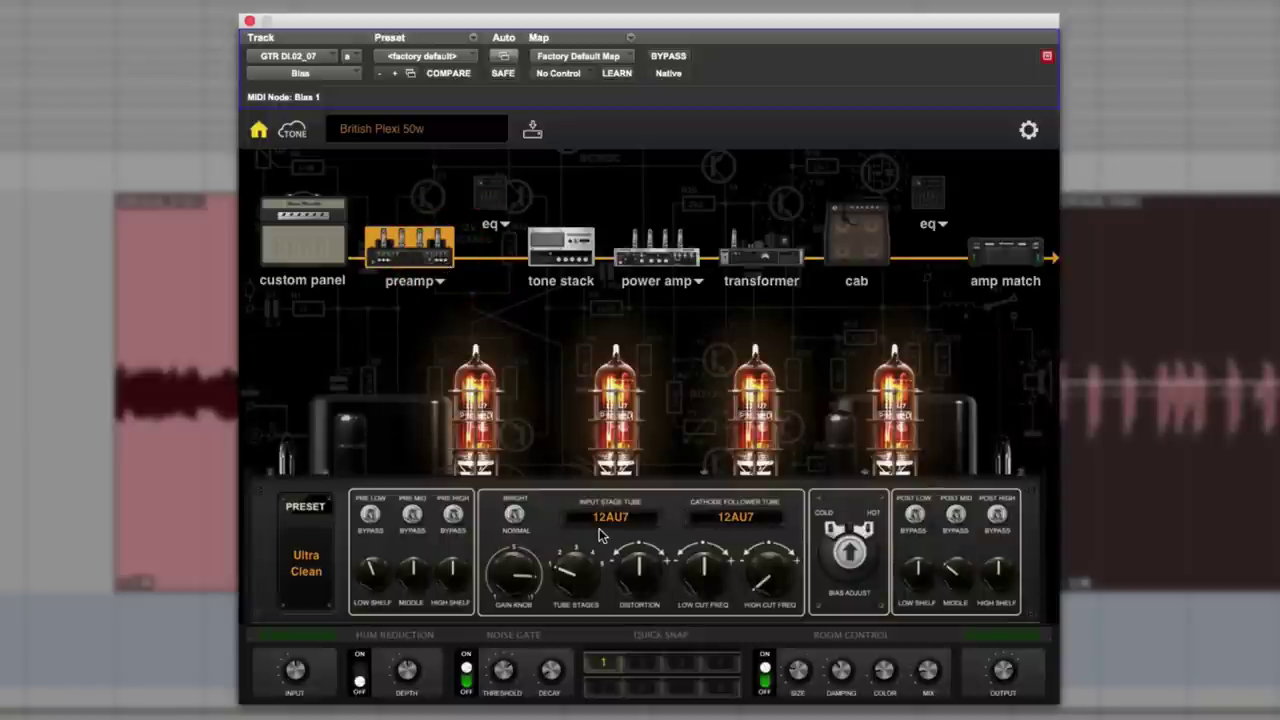
click(609, 520)
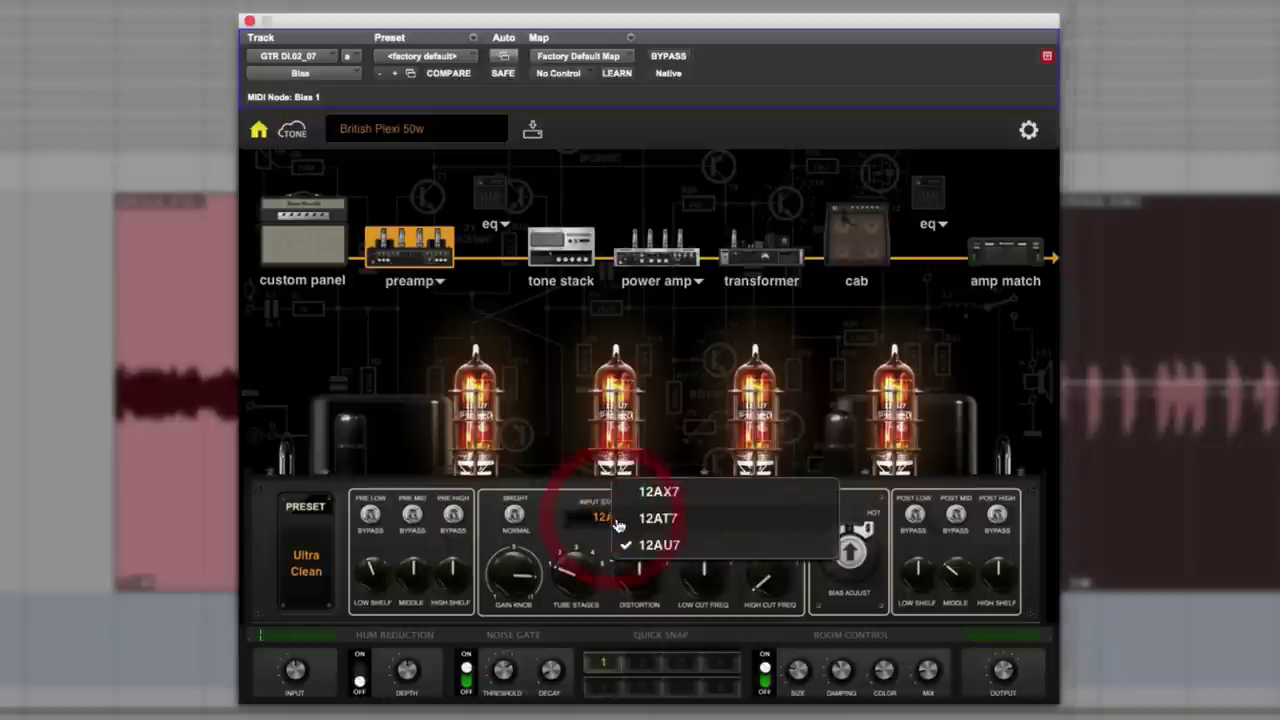
click(652, 518)
click(646, 494)
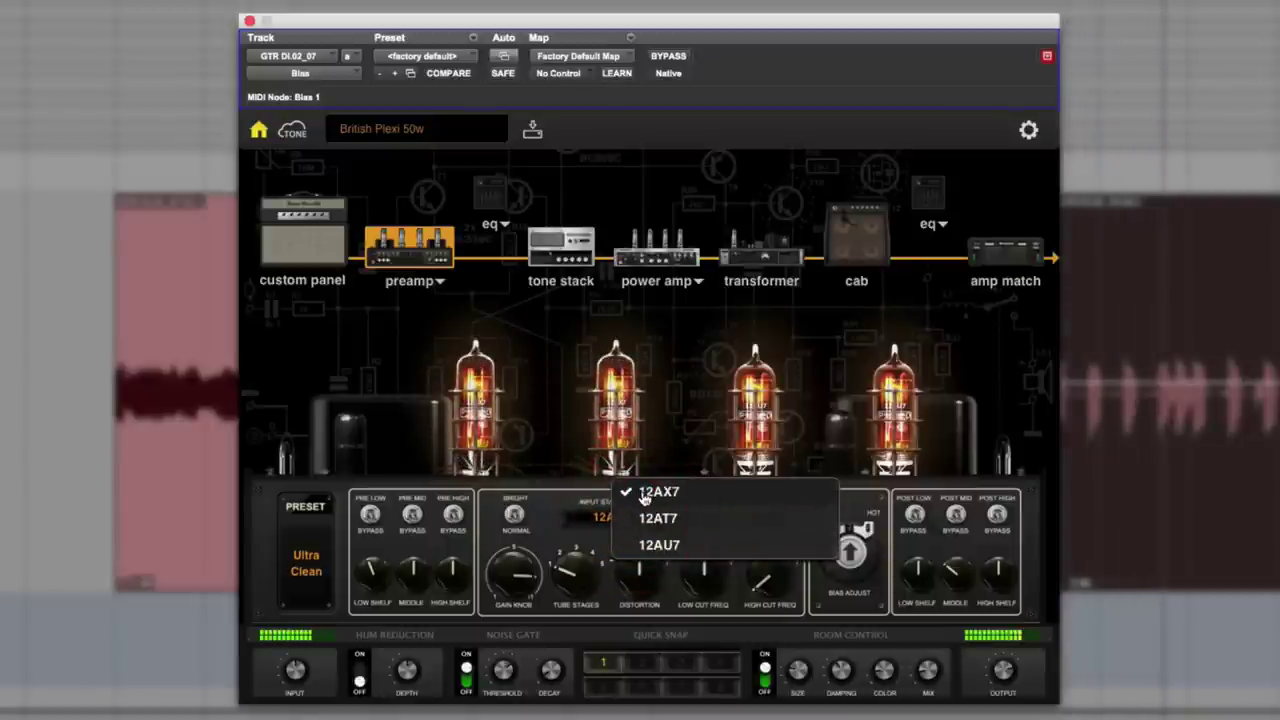
click(651, 545)
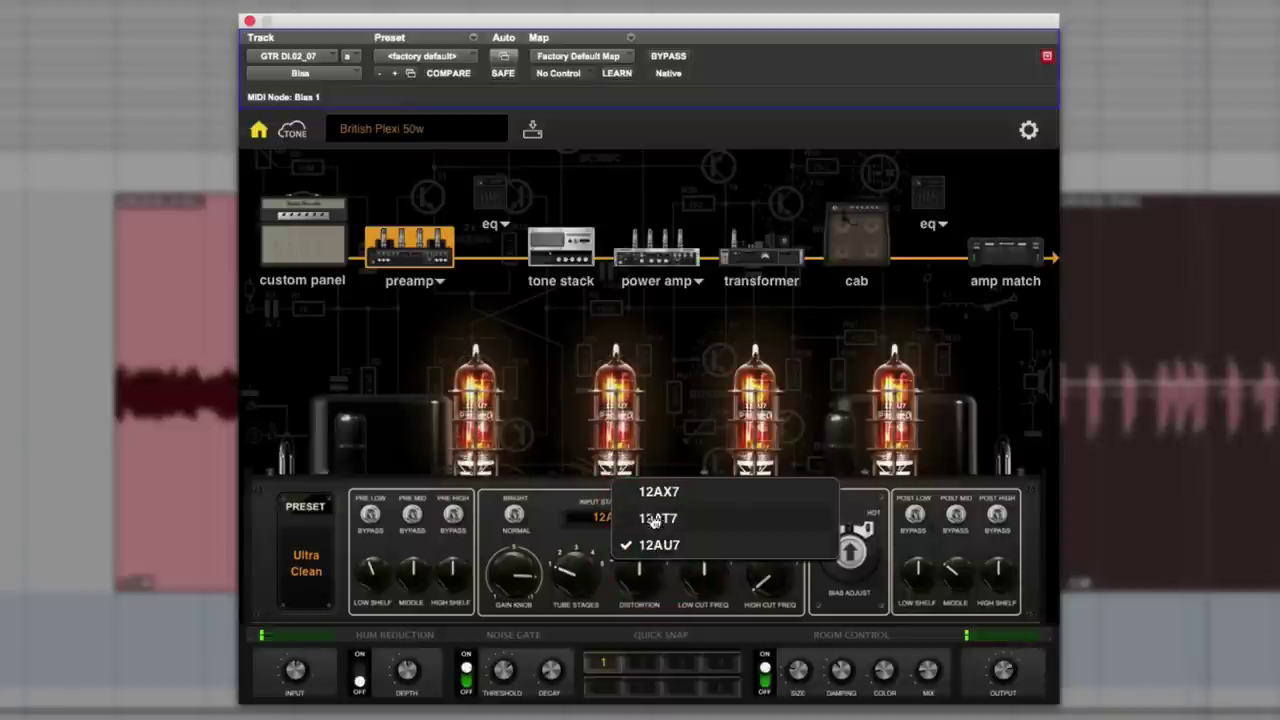
click(556, 515)
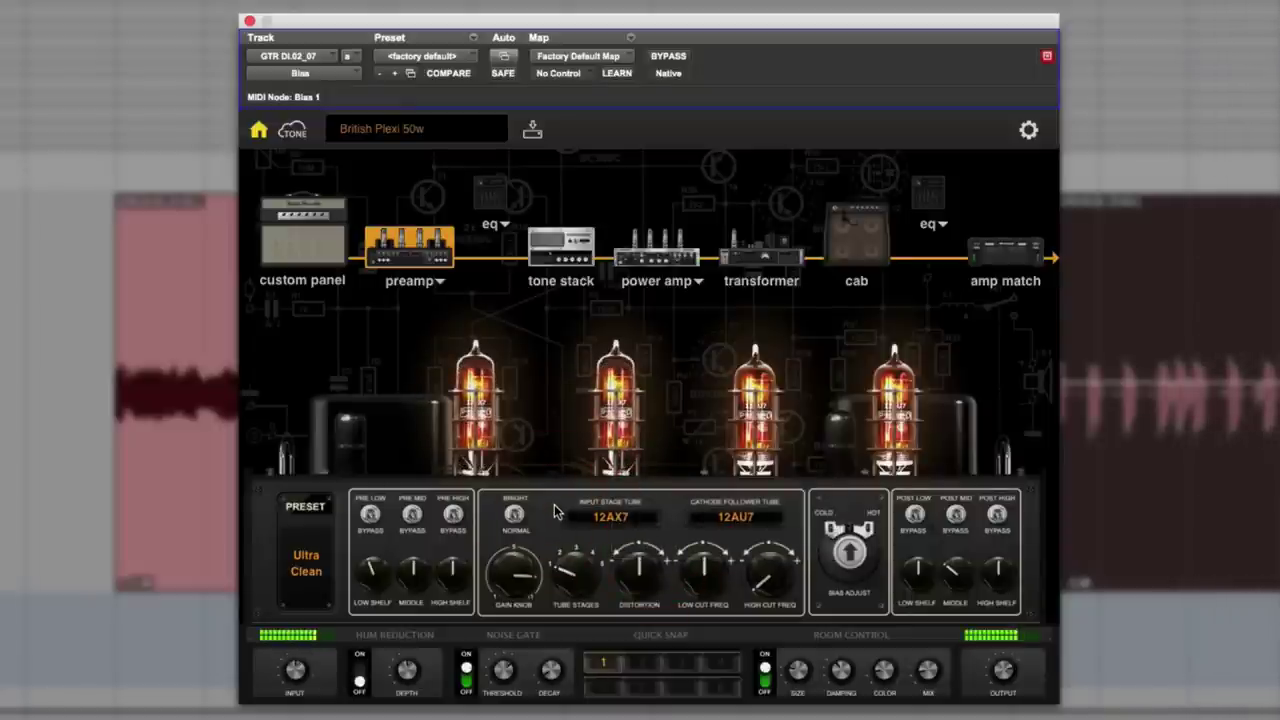
Lower the preamp distortion, raise the high and low cut frequencies, and add tube stages
mouse_move(652, 566)
mouse_down()
mouse_move(645, 603)
mouse_move(645, 583)
mouse_up()
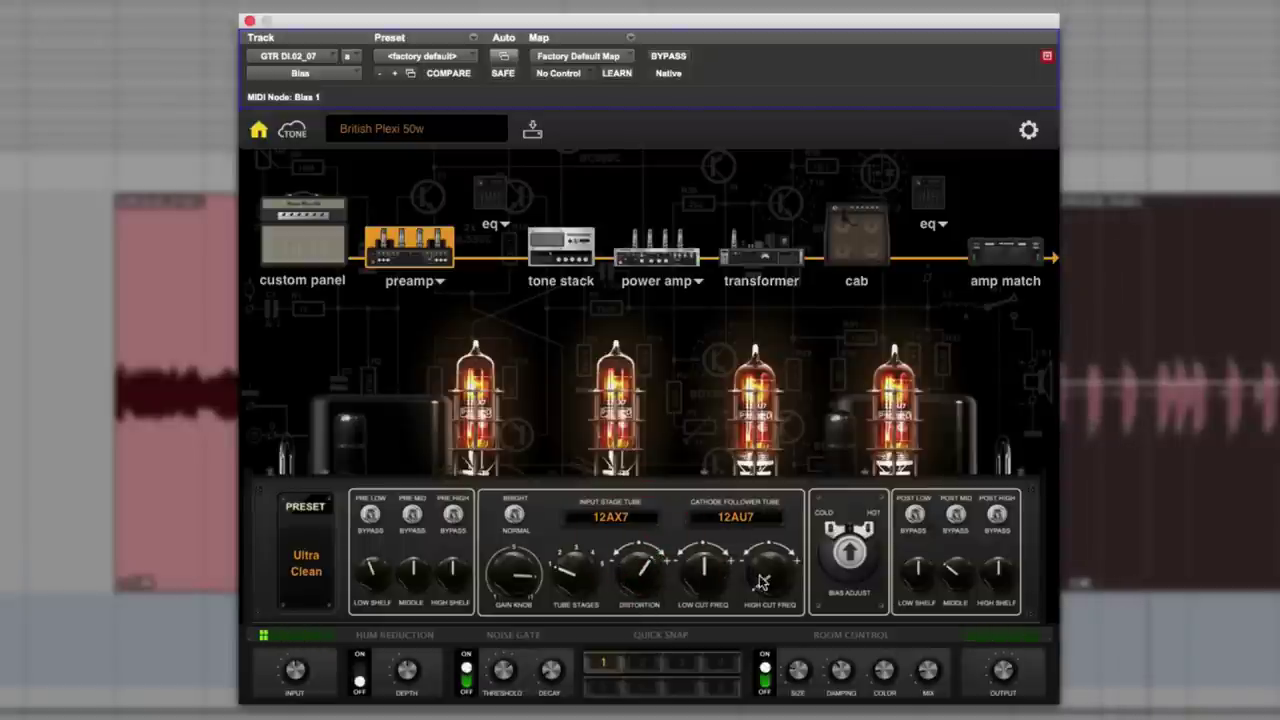
drag(762, 572, 785, 488)
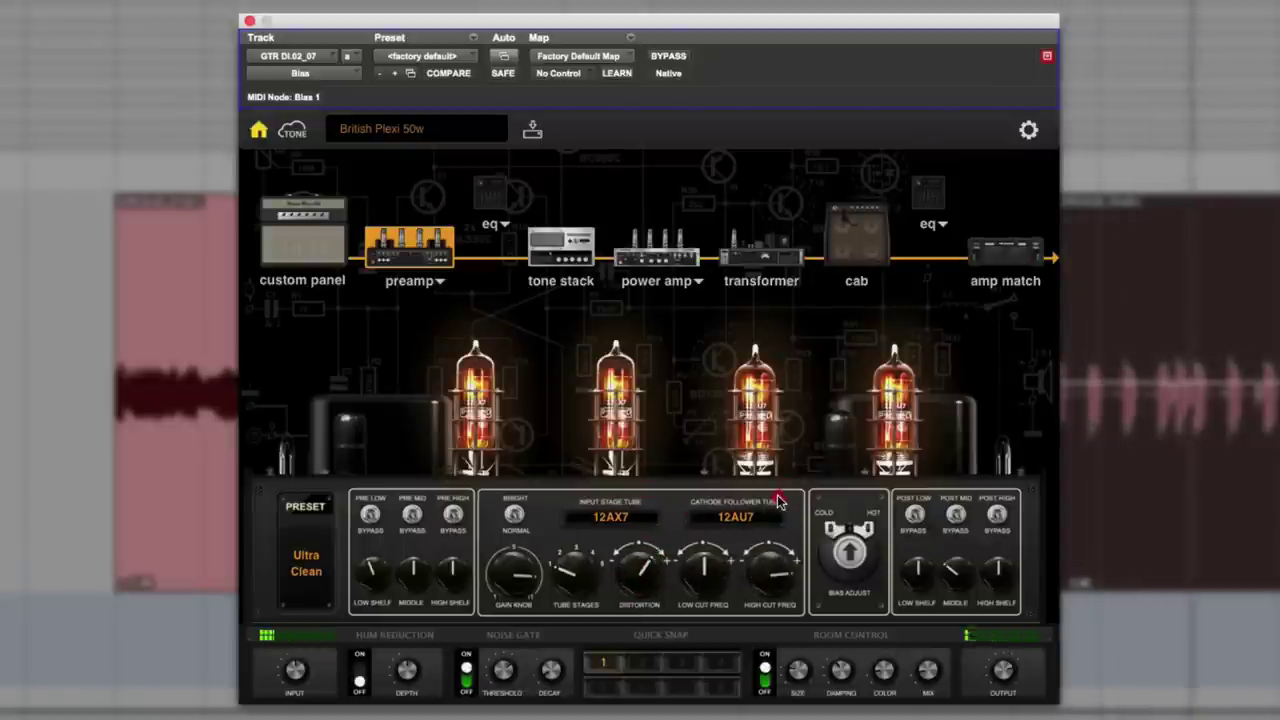
drag(704, 572, 702, 540)
click(575, 558)
drag(577, 550, 602, 566)
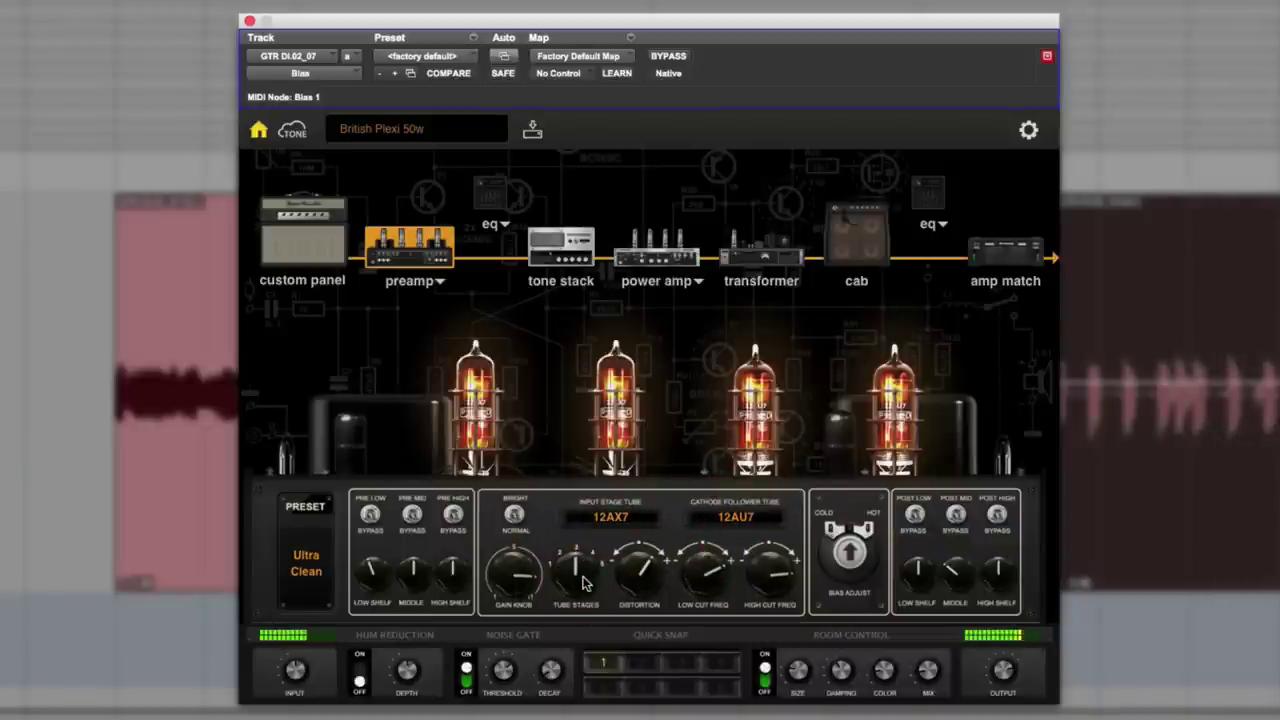
Use a 12AT7 cathode follower tube and push the preamp bias toward hot
click(730, 517)
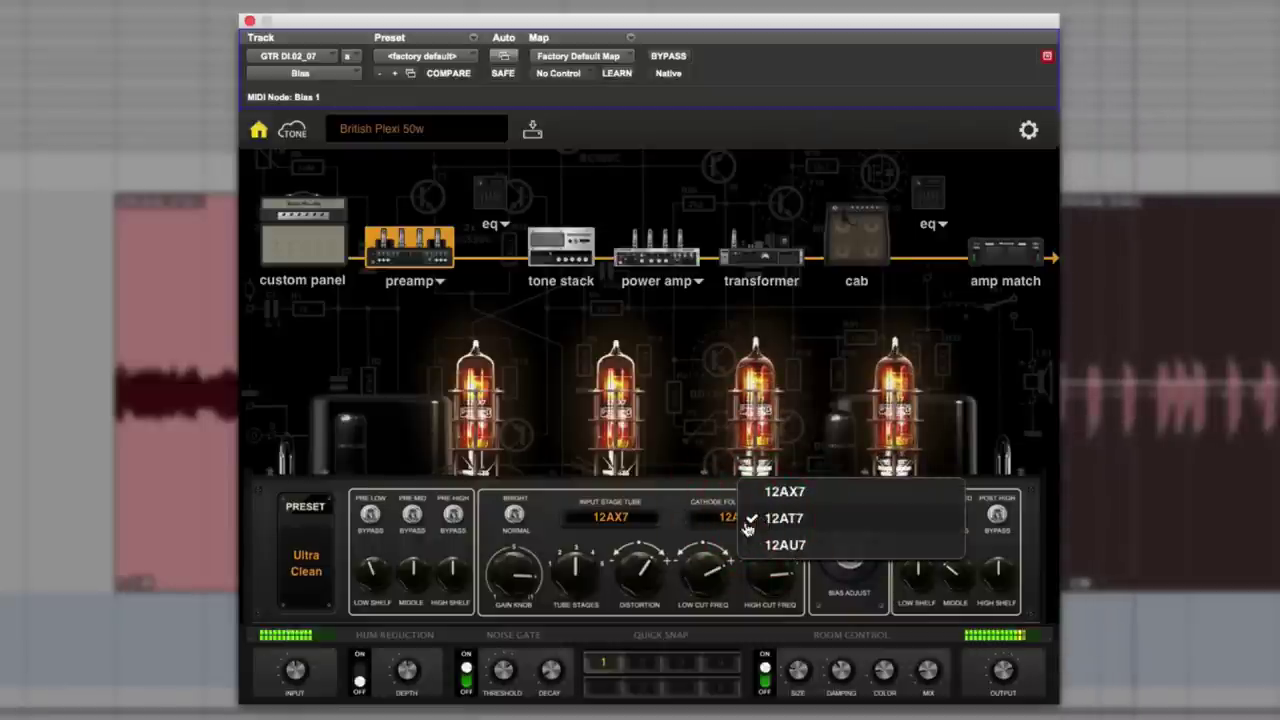
click(633, 592)
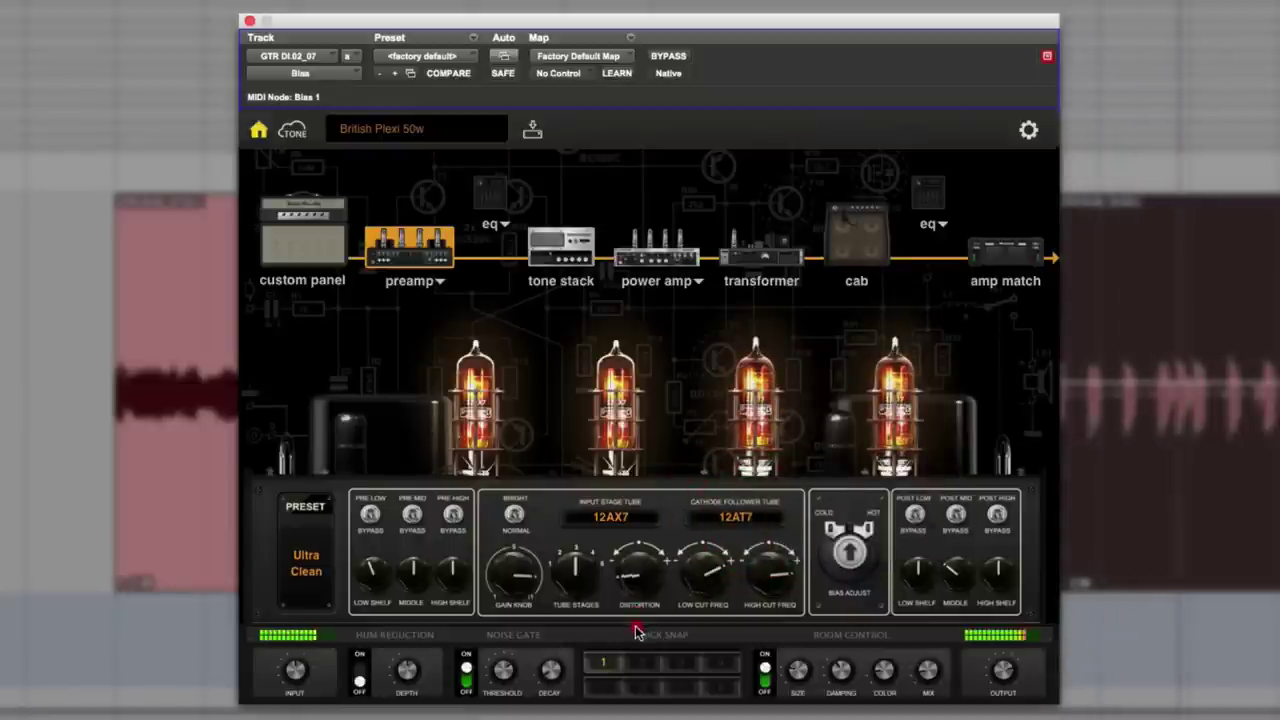
click(636, 631)
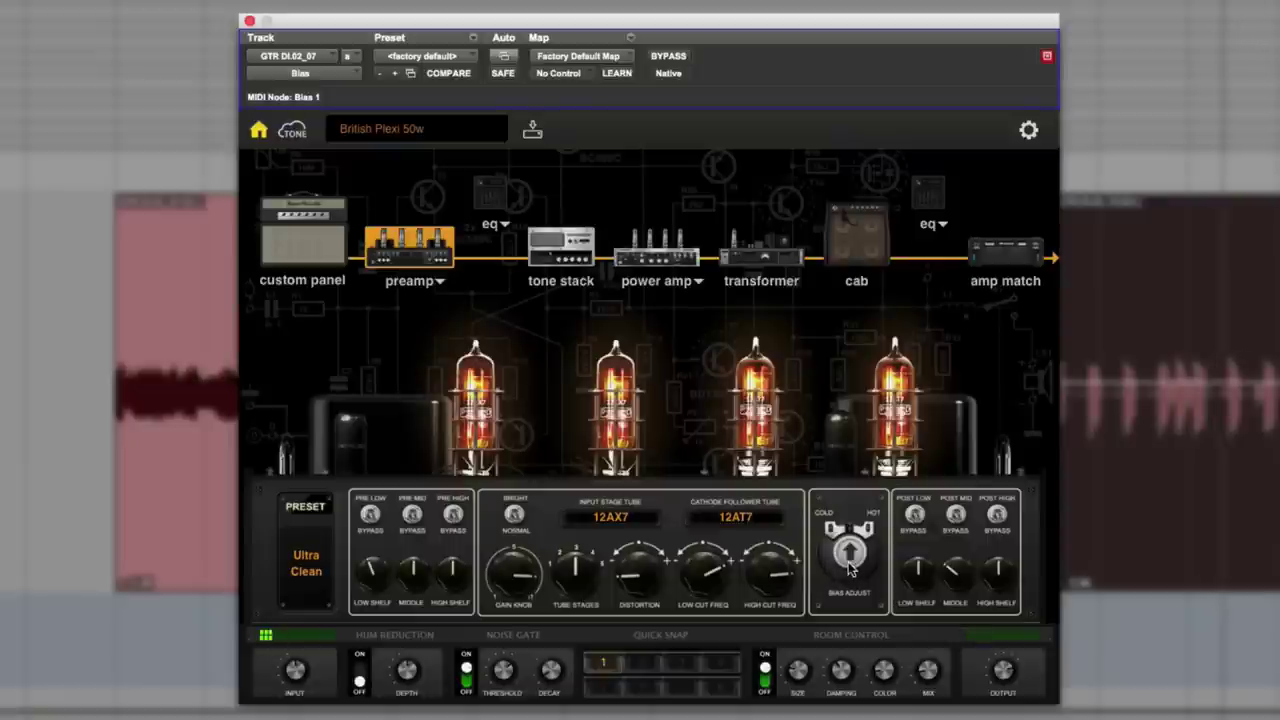
drag(849, 557, 850, 548)
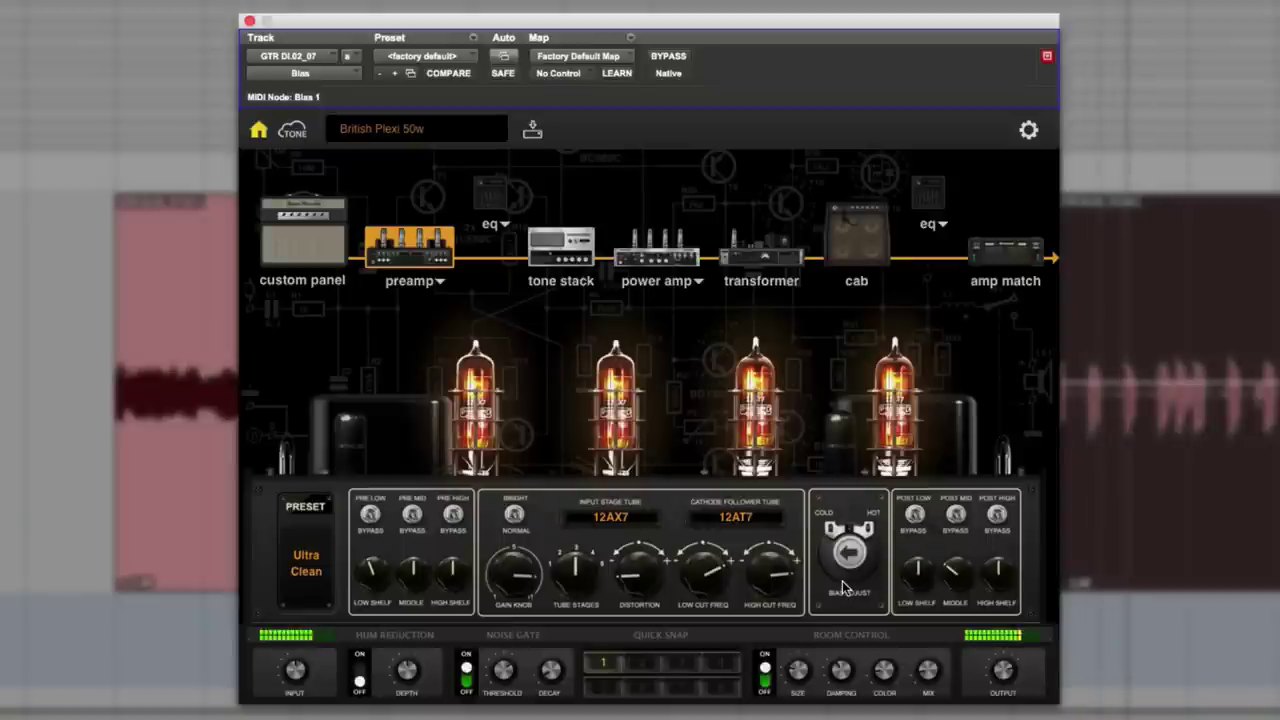
drag(849, 565, 853, 505)
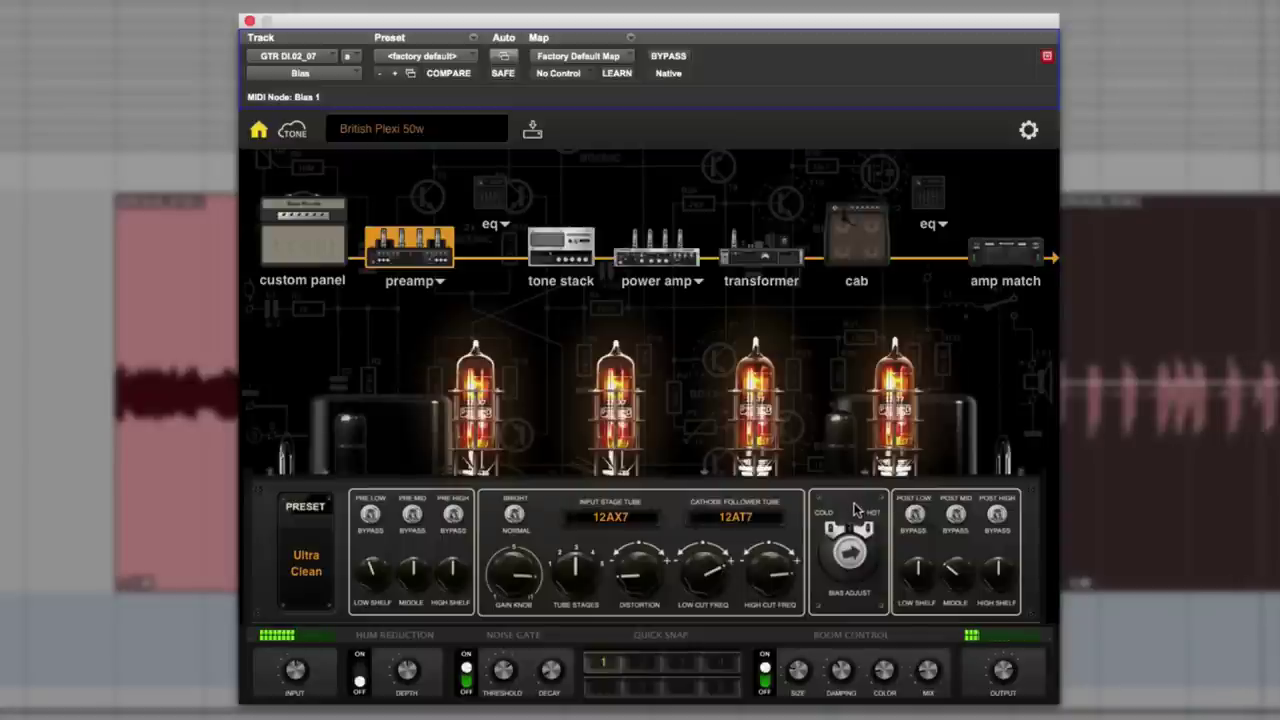
Readjust the Clean Tone tone stack's Bass and turn Middle down to scoop the mids
click(567, 248)
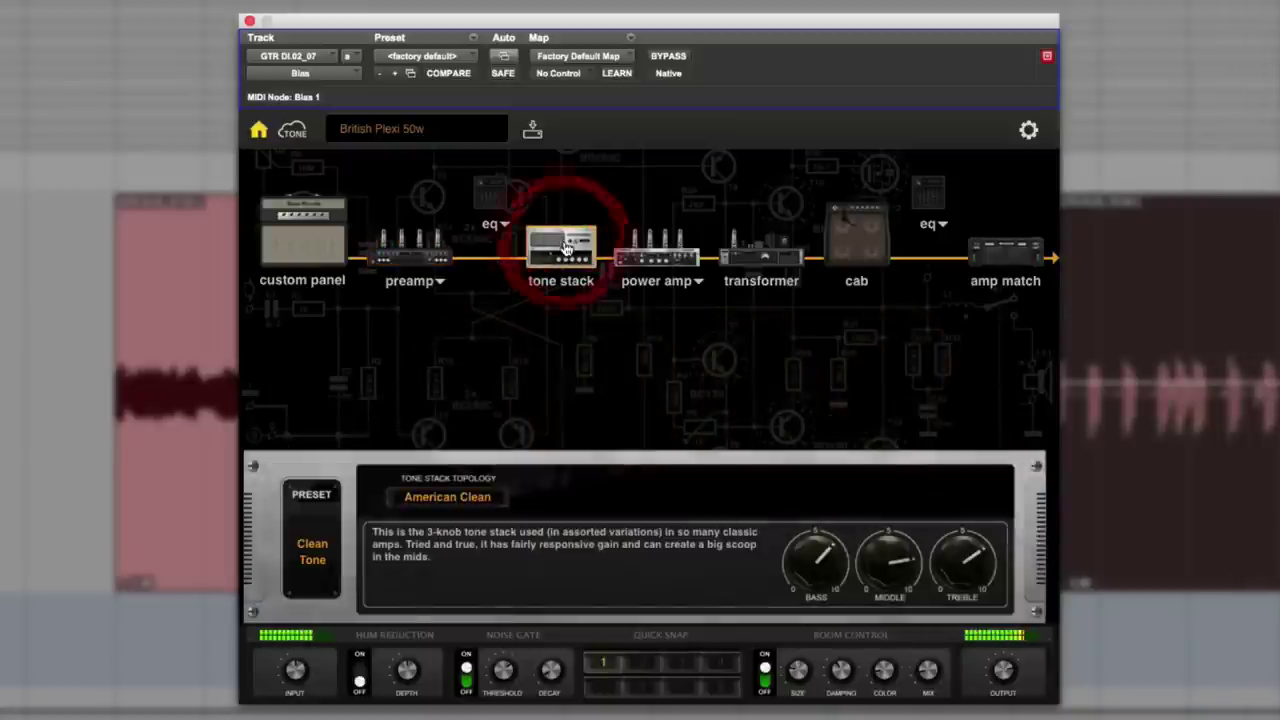
drag(800, 563, 797, 545)
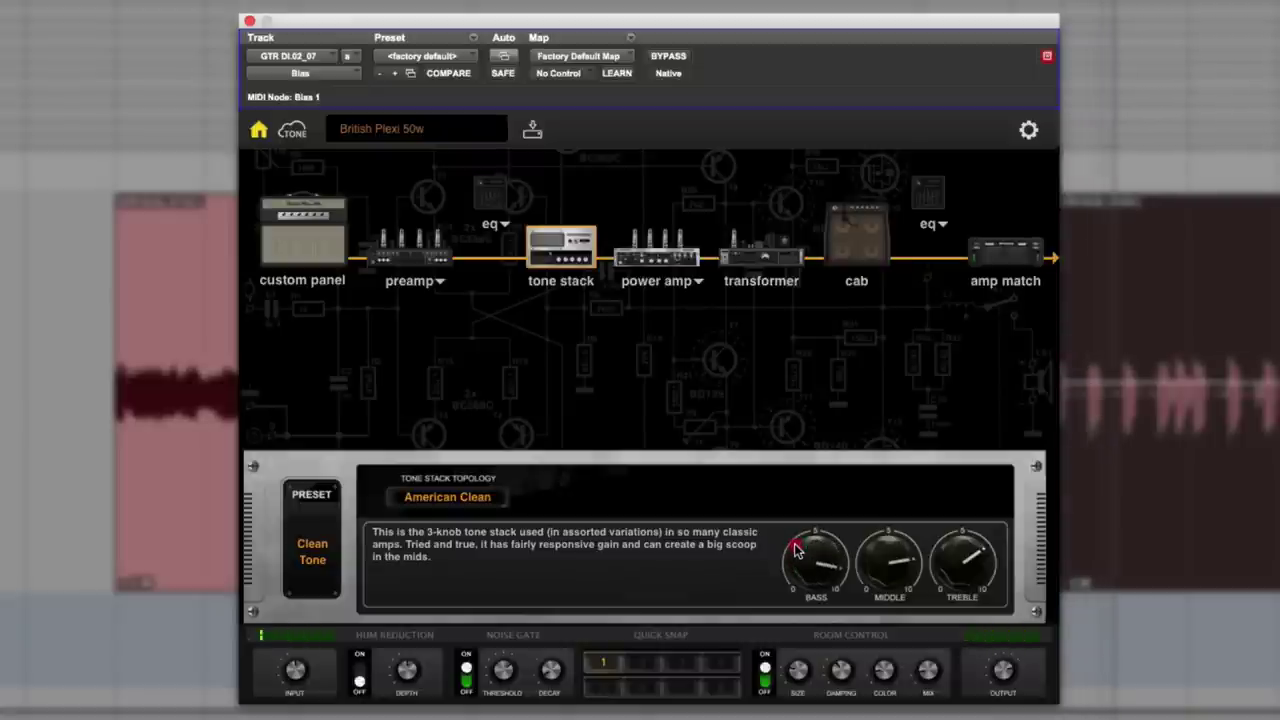
drag(879, 580, 860, 618)
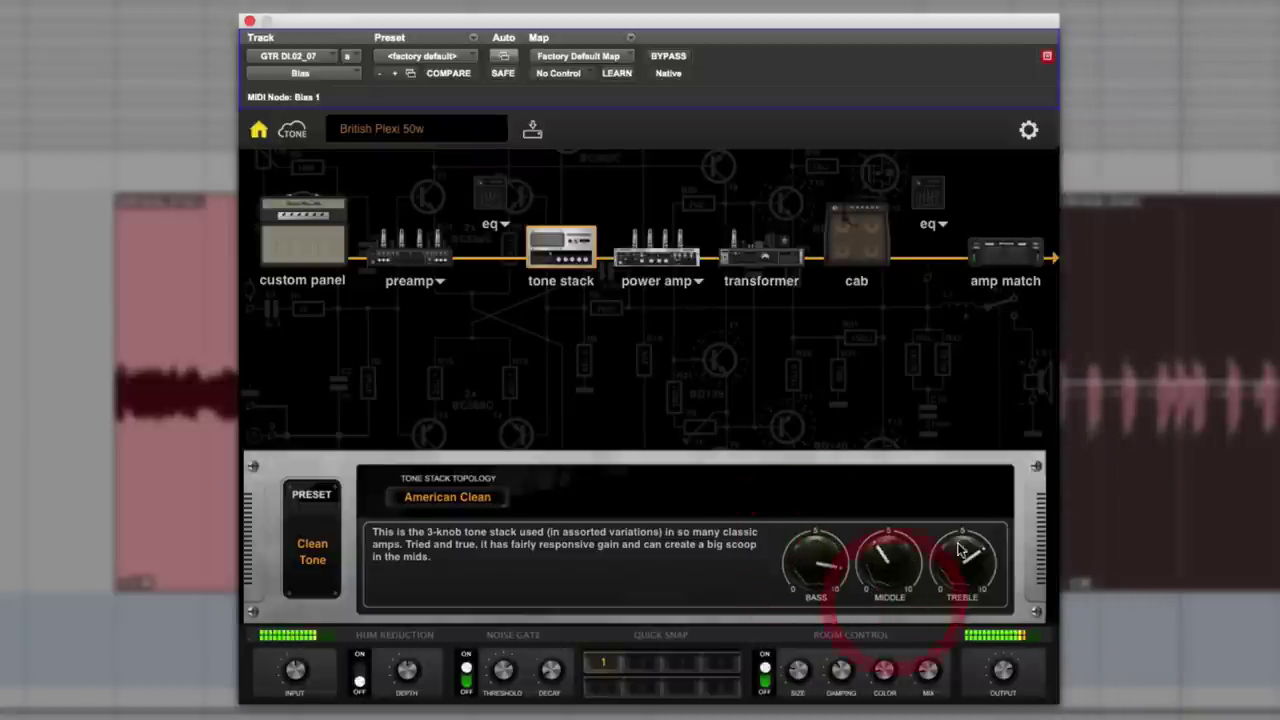
Adjust the power gain and compare 6V6GT, EL 34 and EL 84 power tubes, keeping EL 34
click(663, 263)
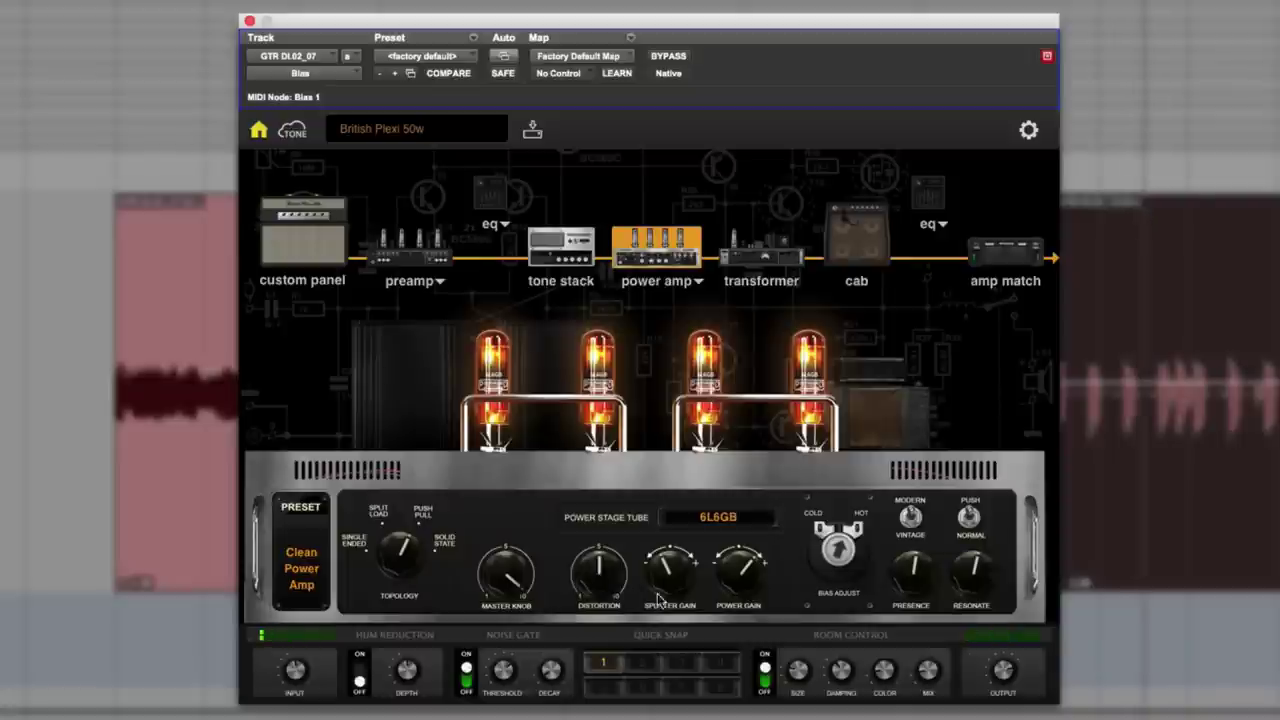
mouse_move(725, 593)
mouse_down()
mouse_move(737, 641)
mouse_move(733, 614)
mouse_up()
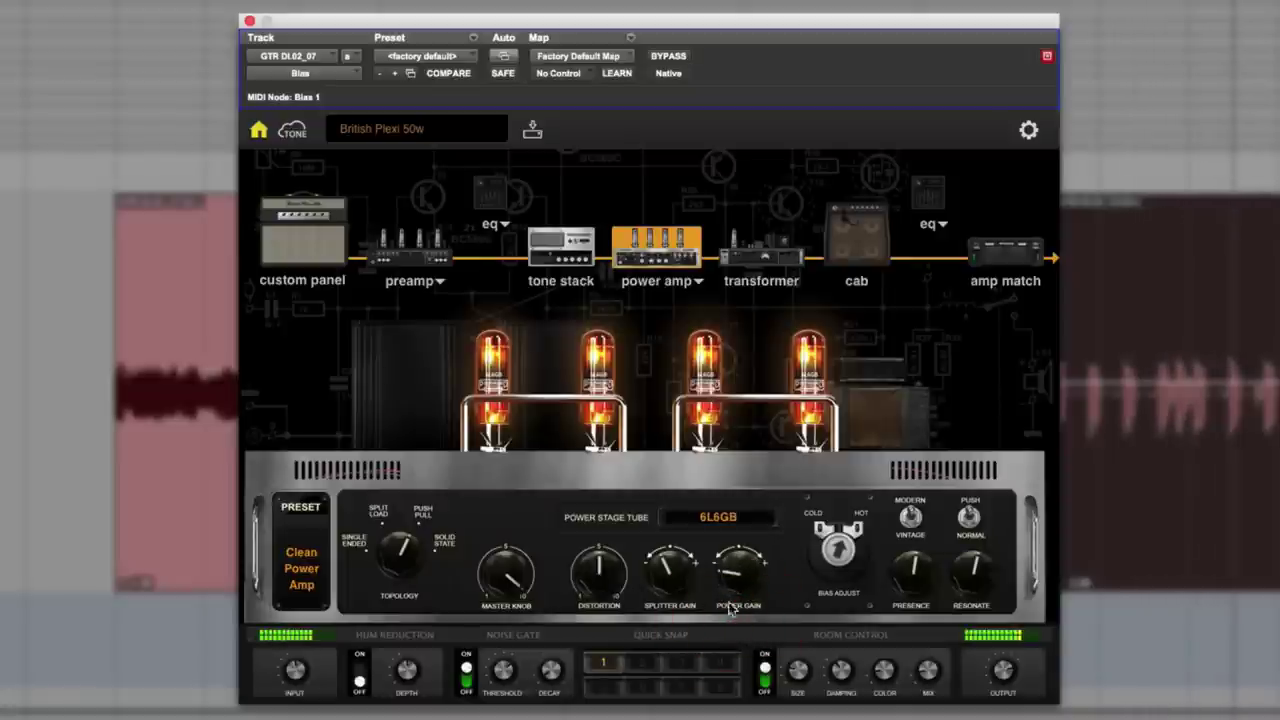
click(701, 521)
click(737, 507)
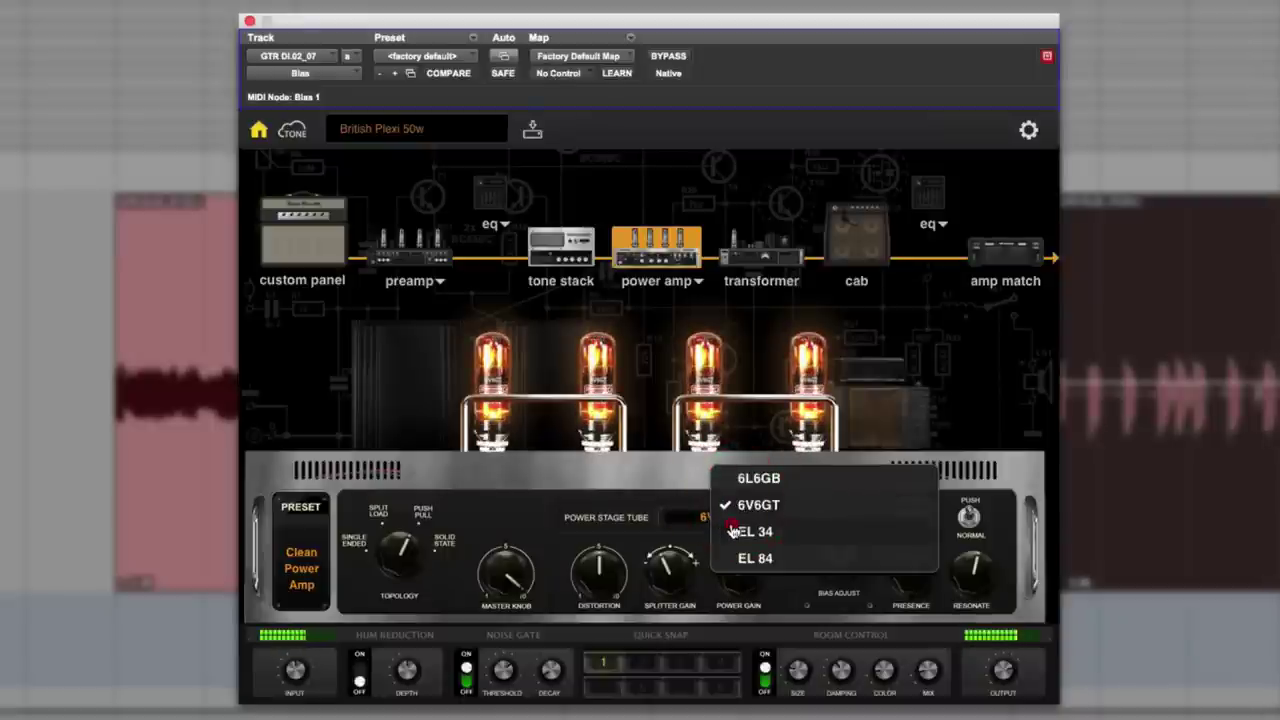
click(735, 531)
click(745, 560)
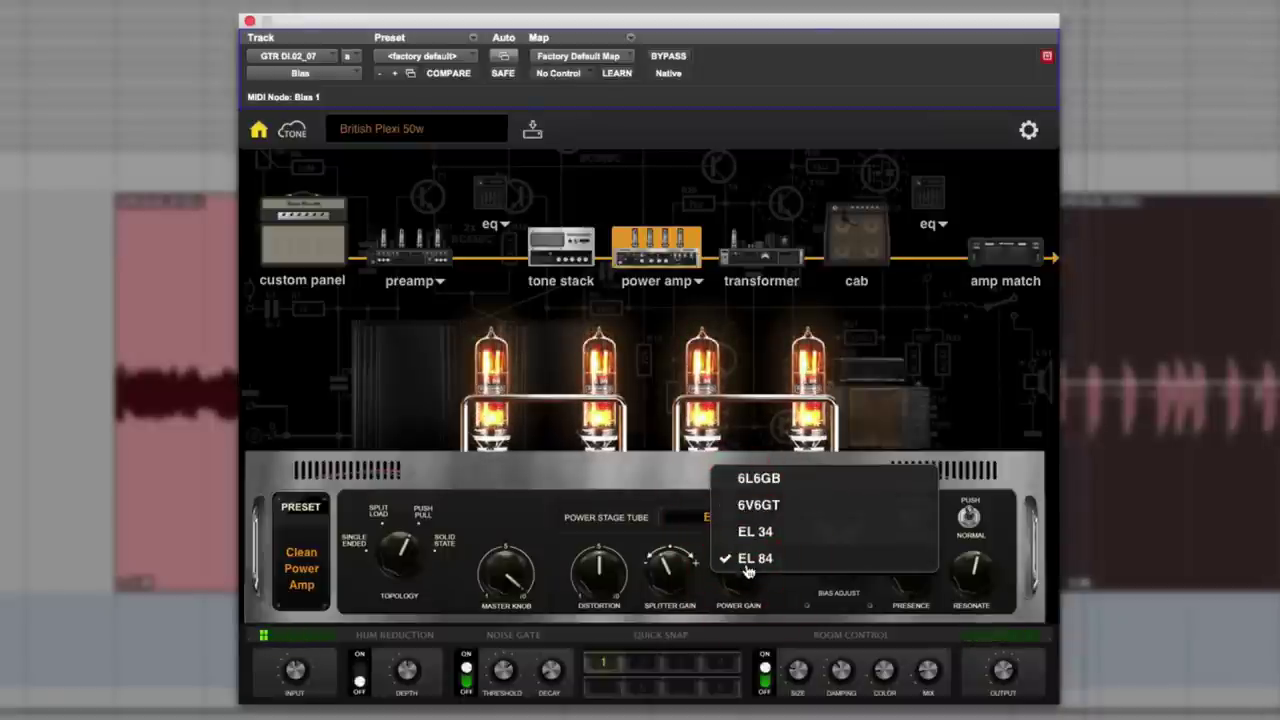
click(740, 531)
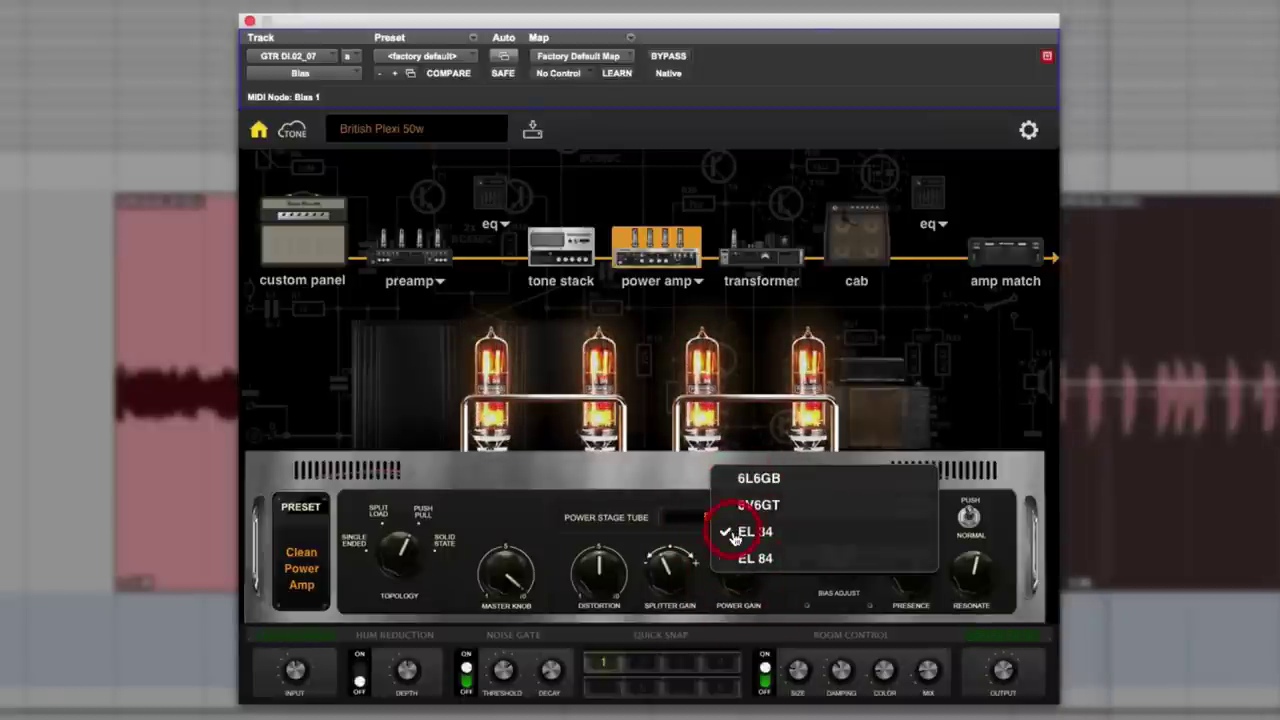
click(525, 506)
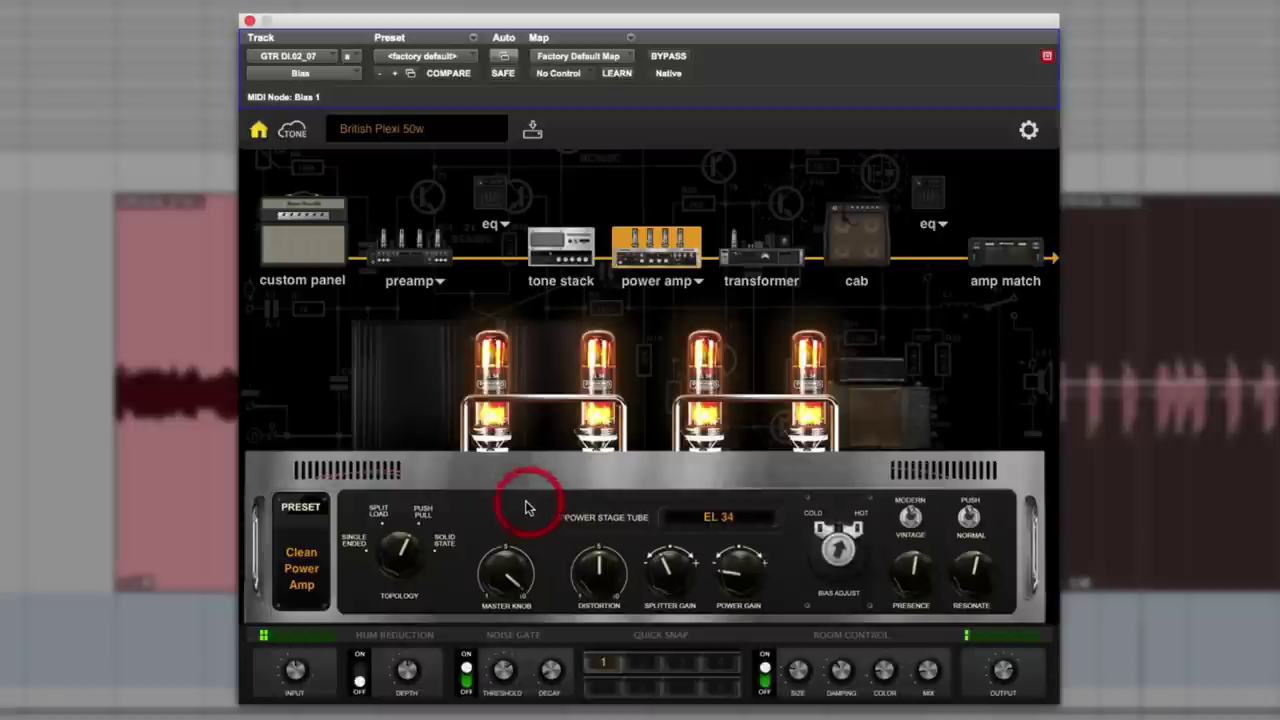
Try several different power amp topology settings
click(406, 525)
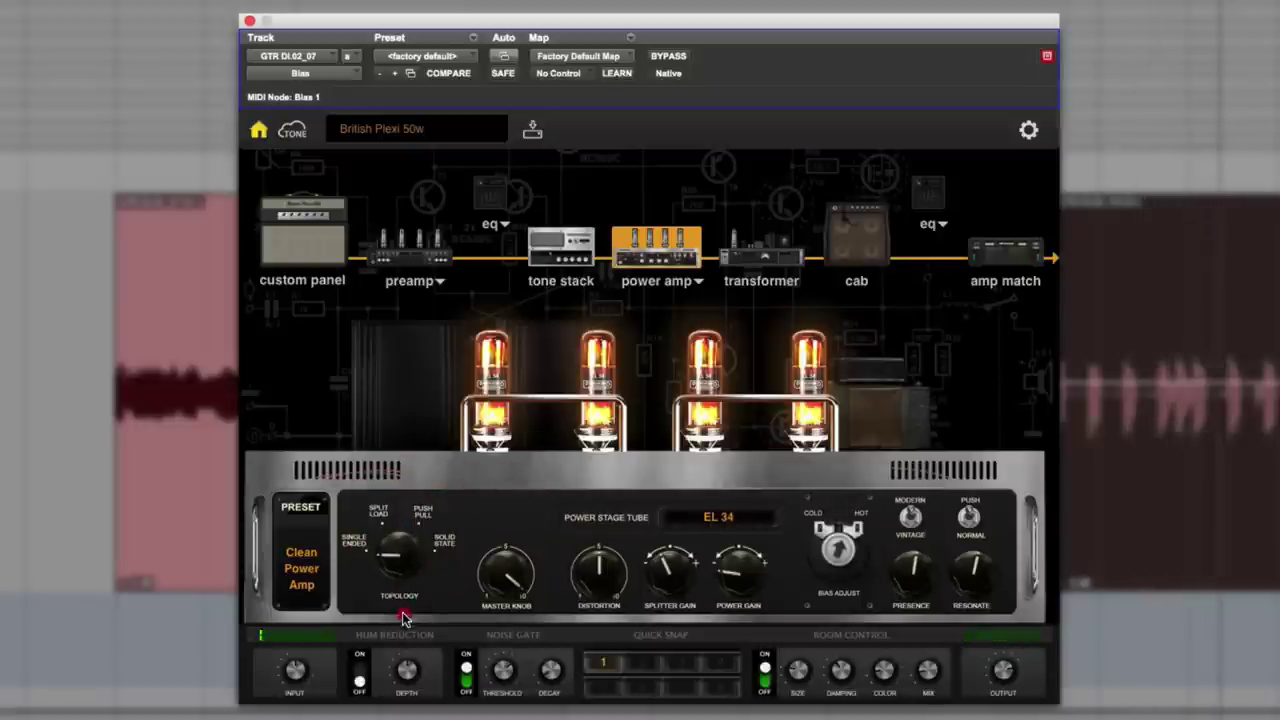
click(403, 618)
click(405, 545)
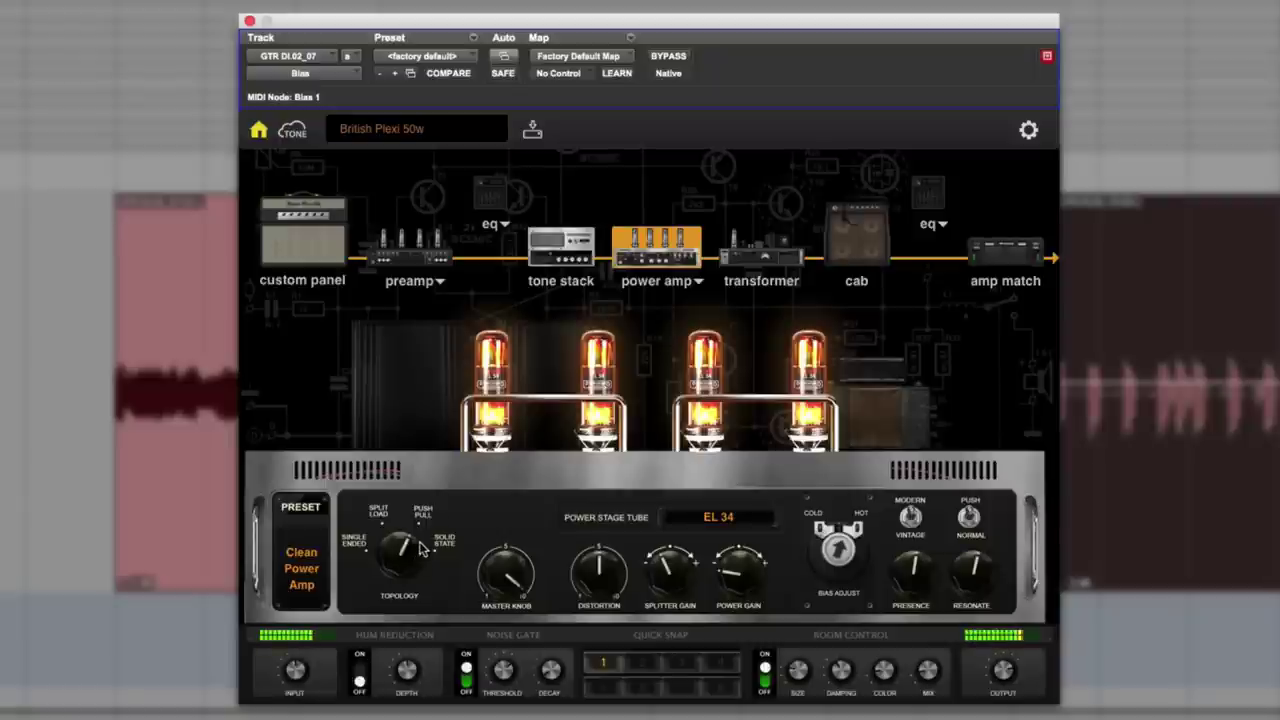
click(795, 258)
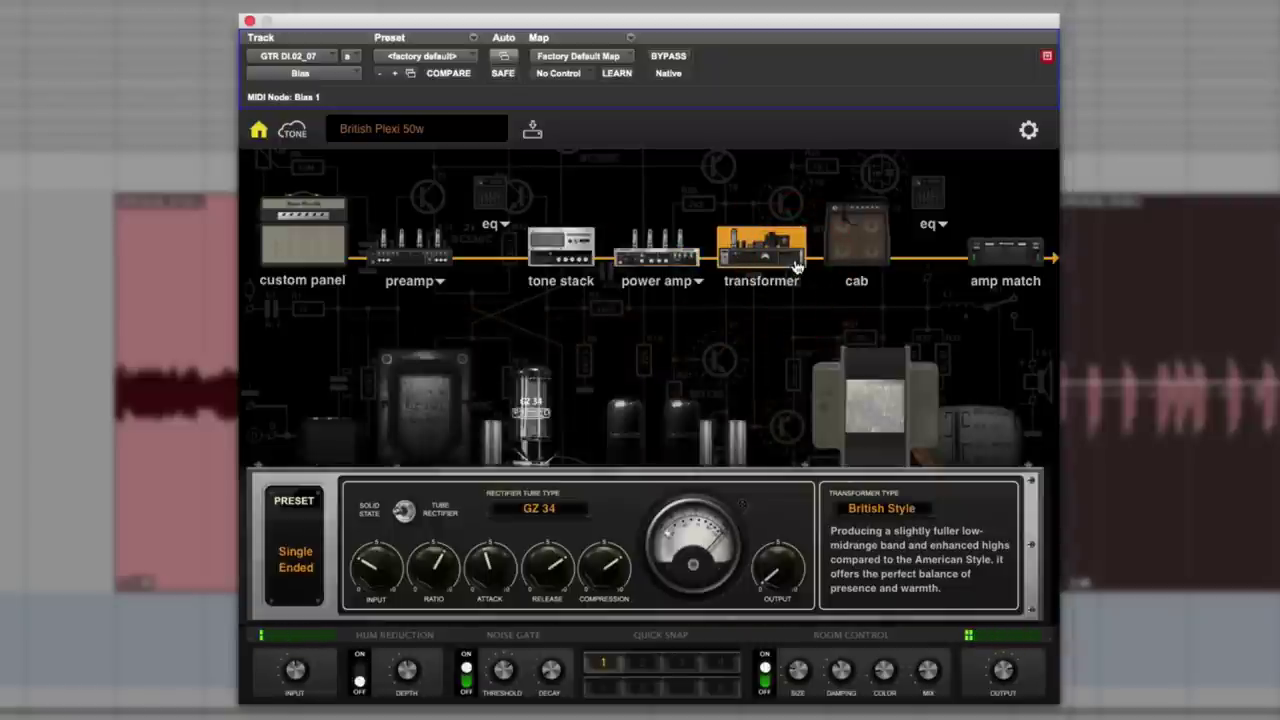
Turn the Single Ended transformer's Output up and its Attack down toward 10 o'clock
click(776, 533)
drag(776, 533, 776, 575)
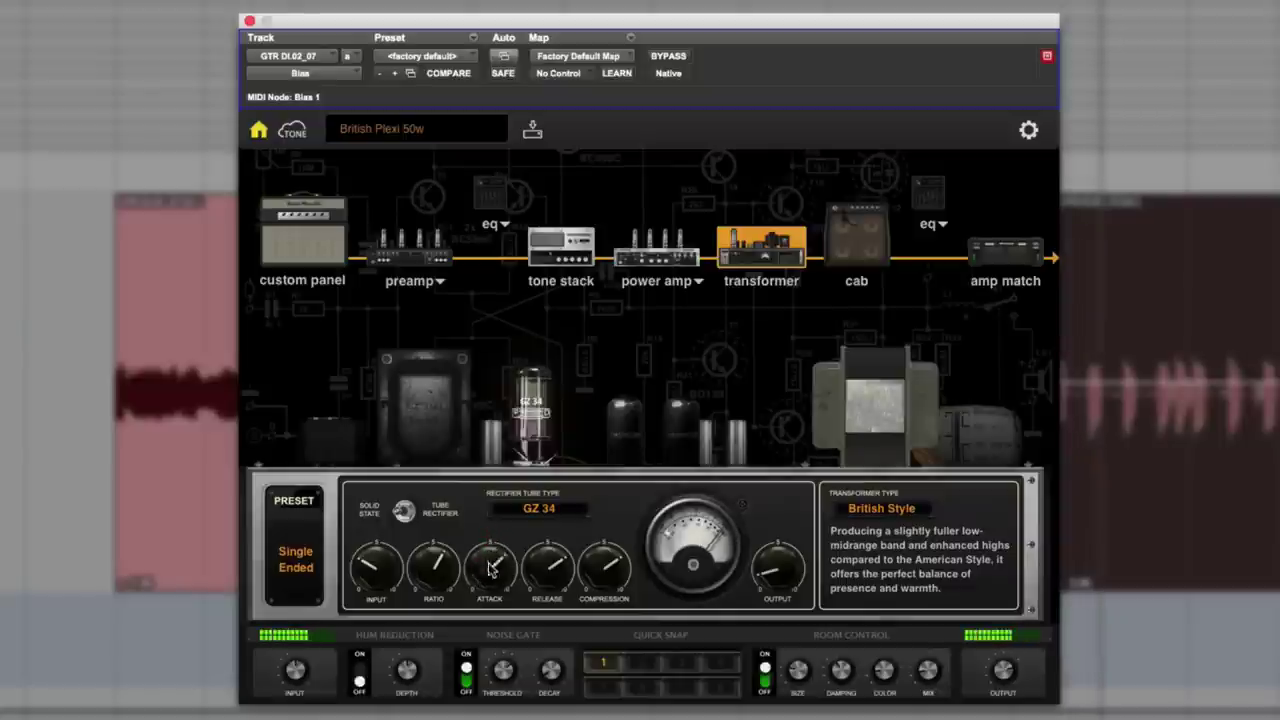
drag(490, 568, 551, 607)
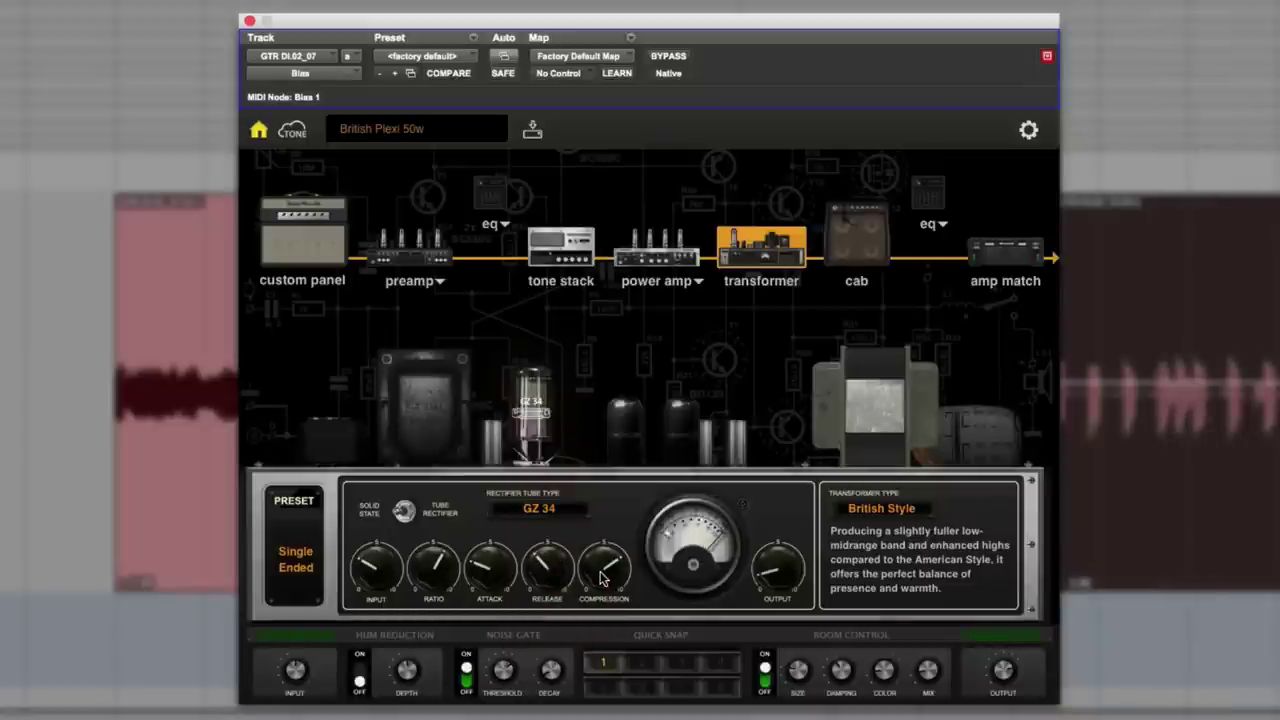
Audition the 2x12 Jazz Clean, 2x12 British 30 and 2x12 Alnico Blue cabinets
click(856, 240)
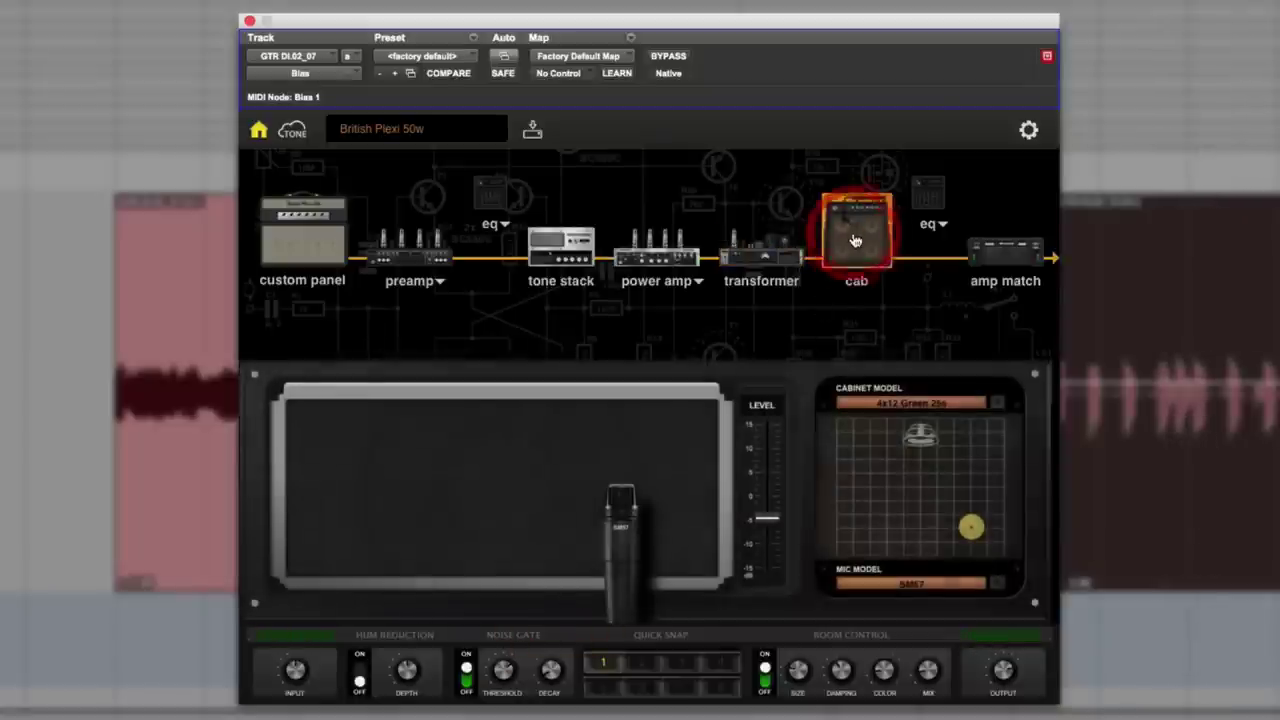
click(900, 403)
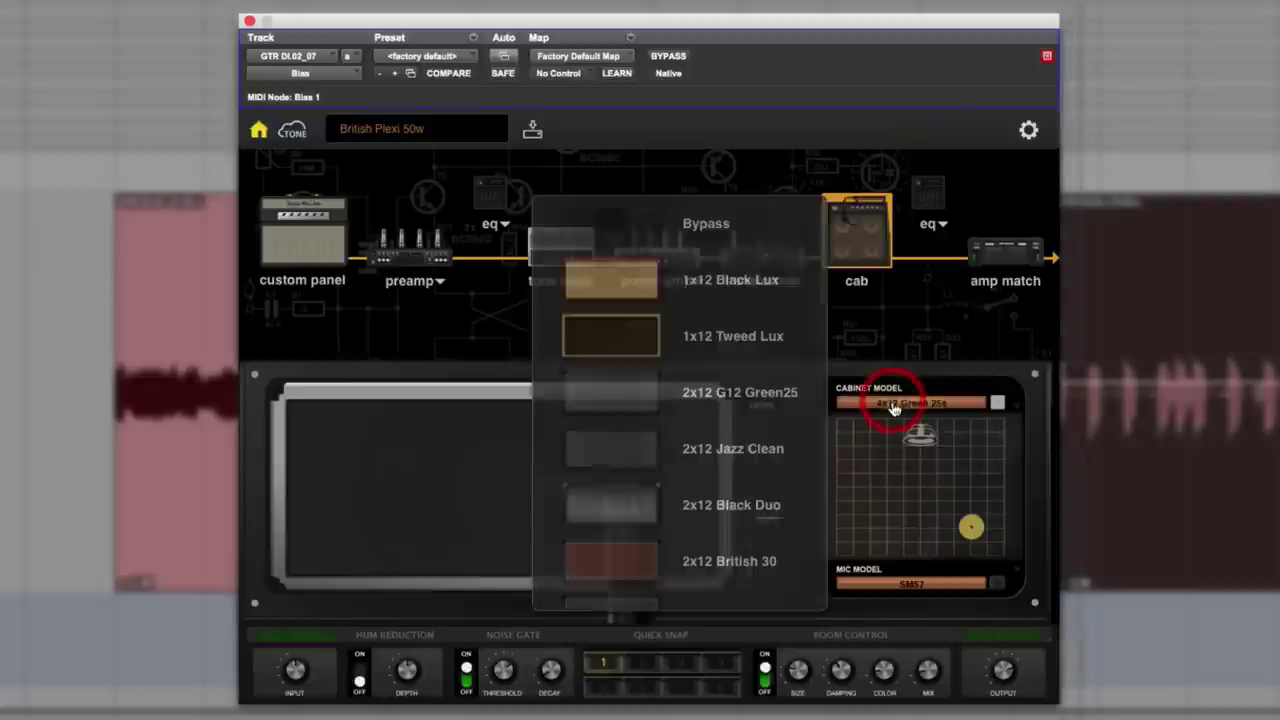
click(741, 448)
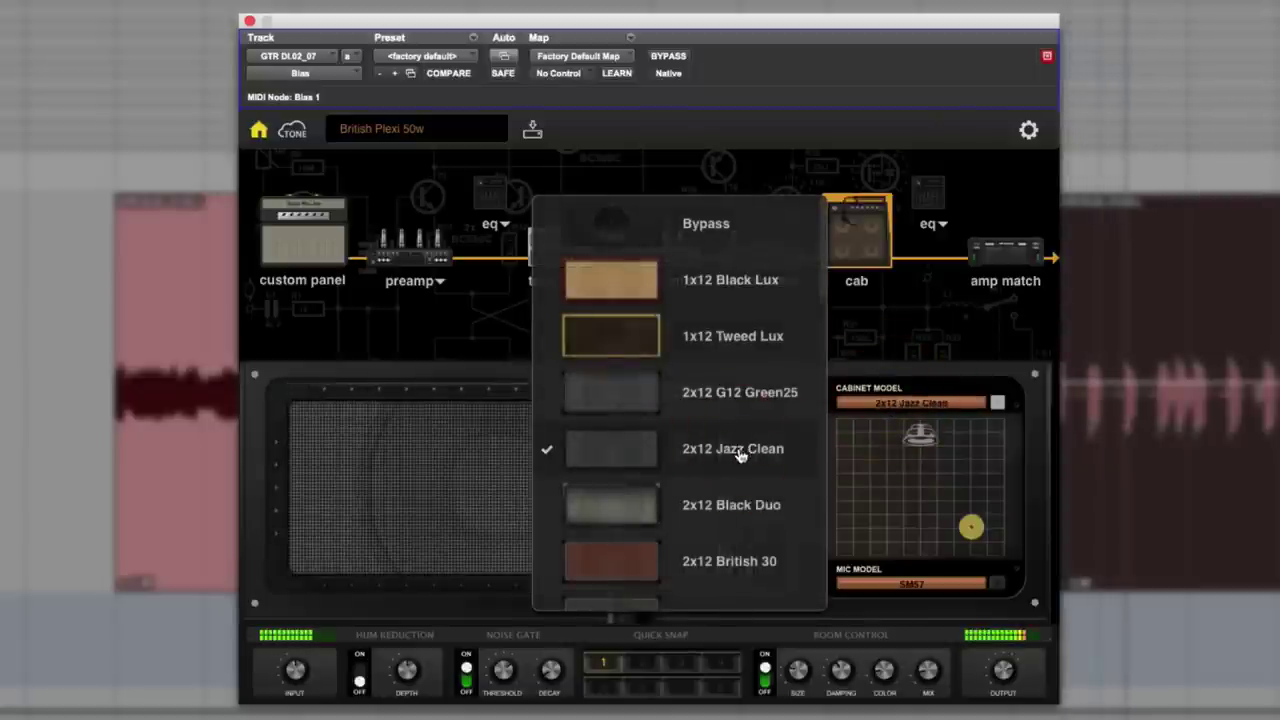
scroll(740, 448, down, 2)
click(728, 481)
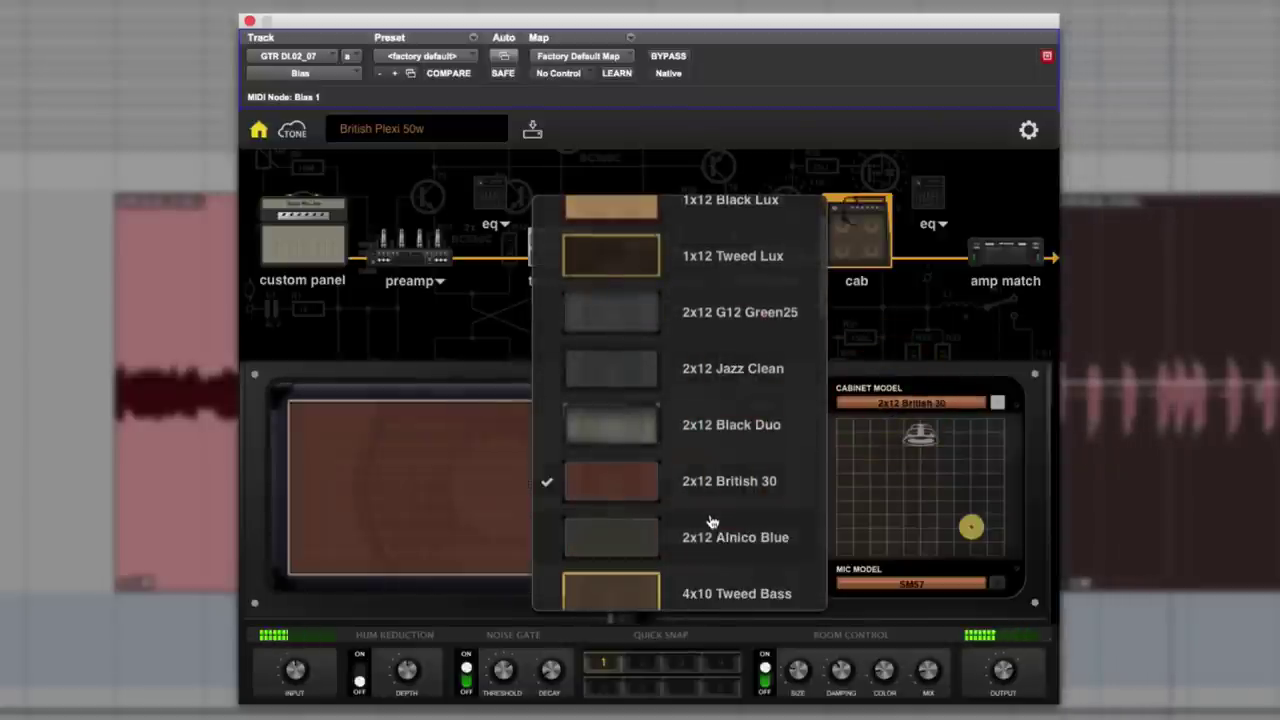
click(730, 535)
scroll(705, 470, down, 3)
Try 4x10 Tweed Bass, 4x12 OR V-30s, 2x12 Vibro, 4x10 P10Q and 2x12 Black Duo, ending on 2x12 Jazz Clean
click(700, 466)
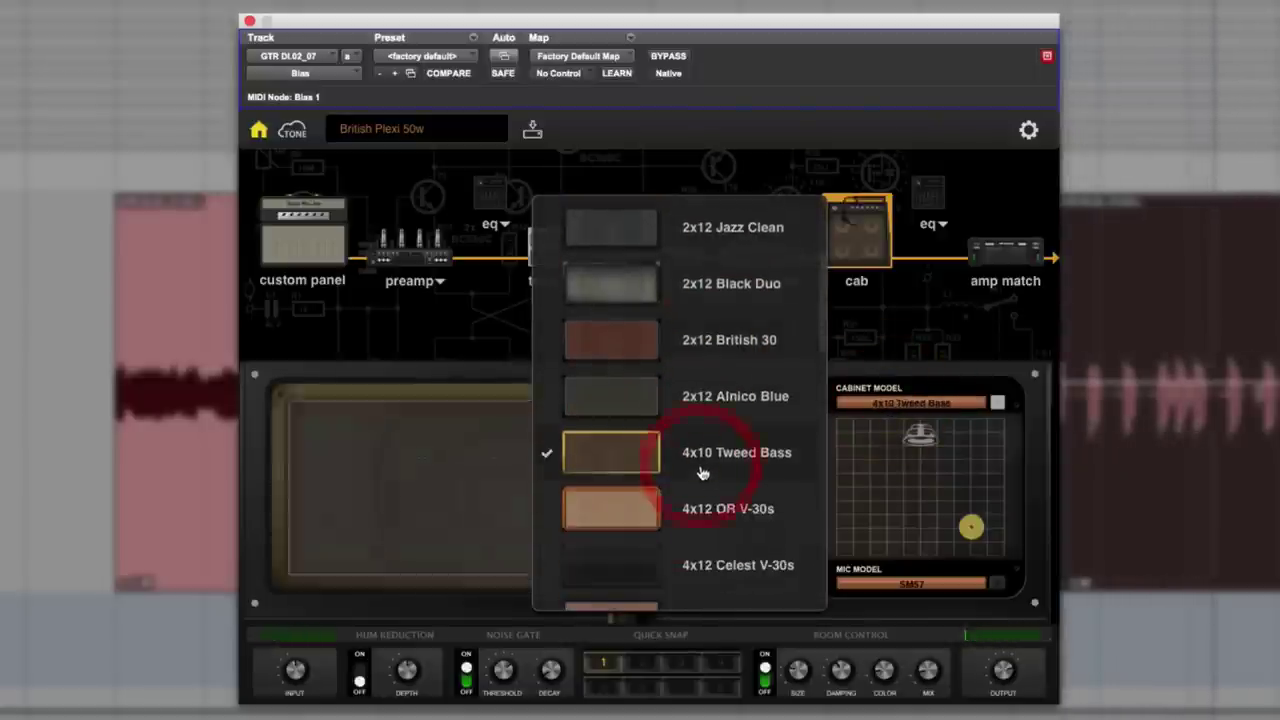
click(700, 514)
scroll(690, 466, down, 10)
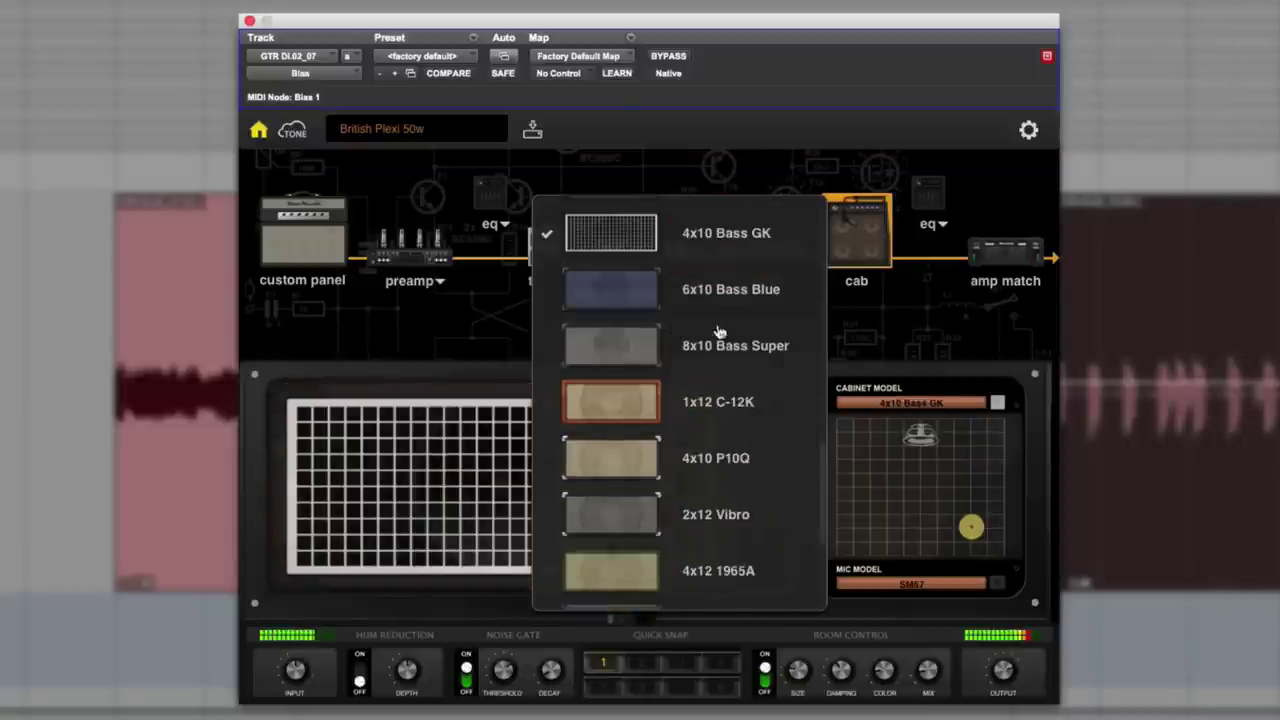
click(700, 493)
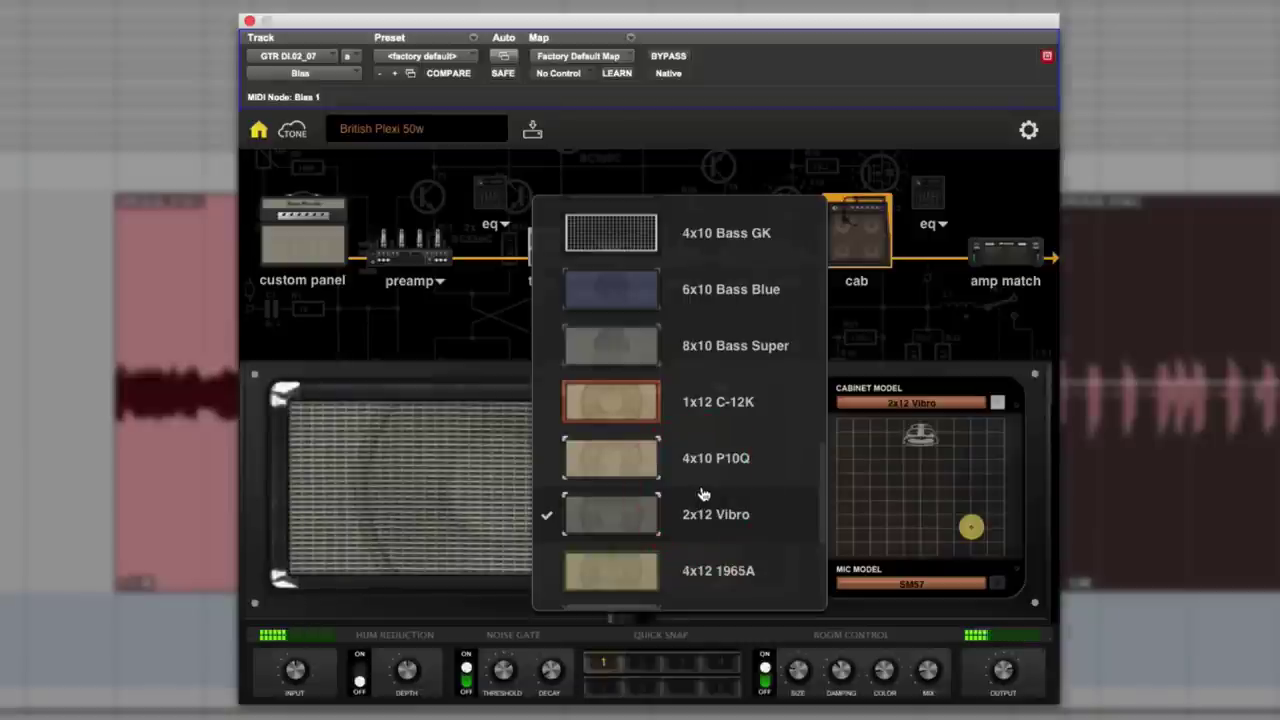
click(703, 460)
scroll(703, 445, up, 10)
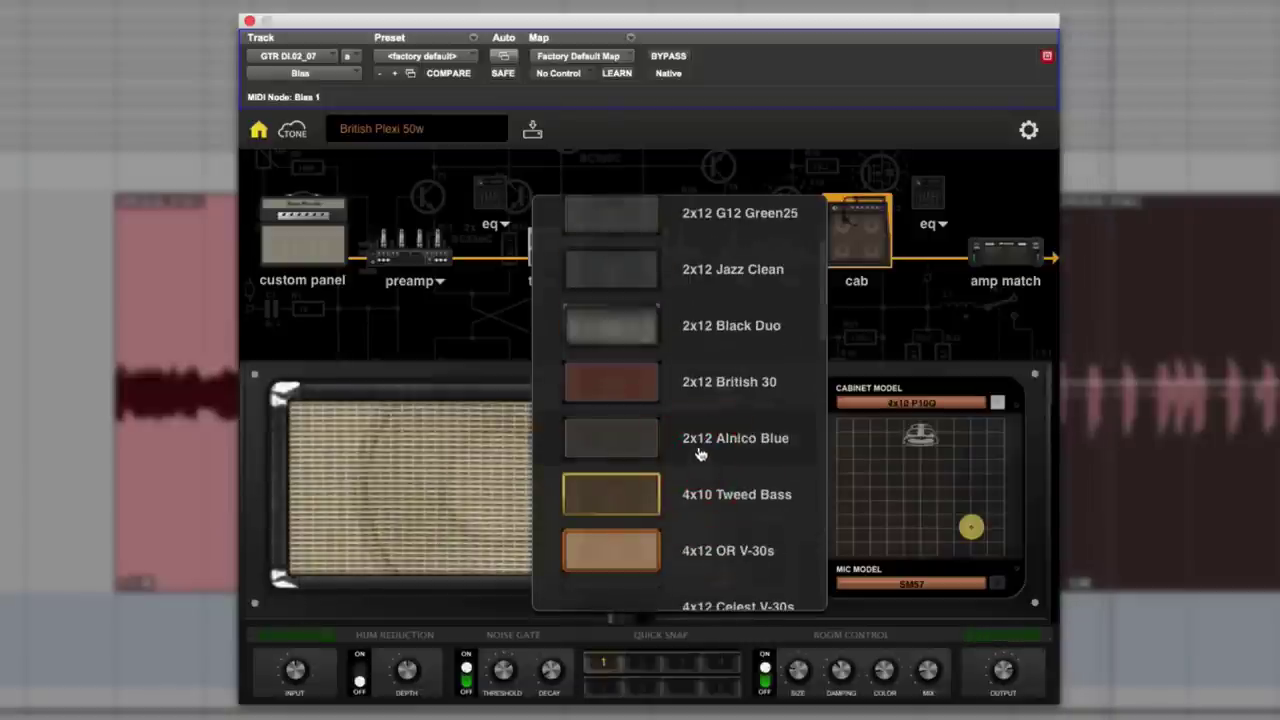
click(694, 328)
click(686, 268)
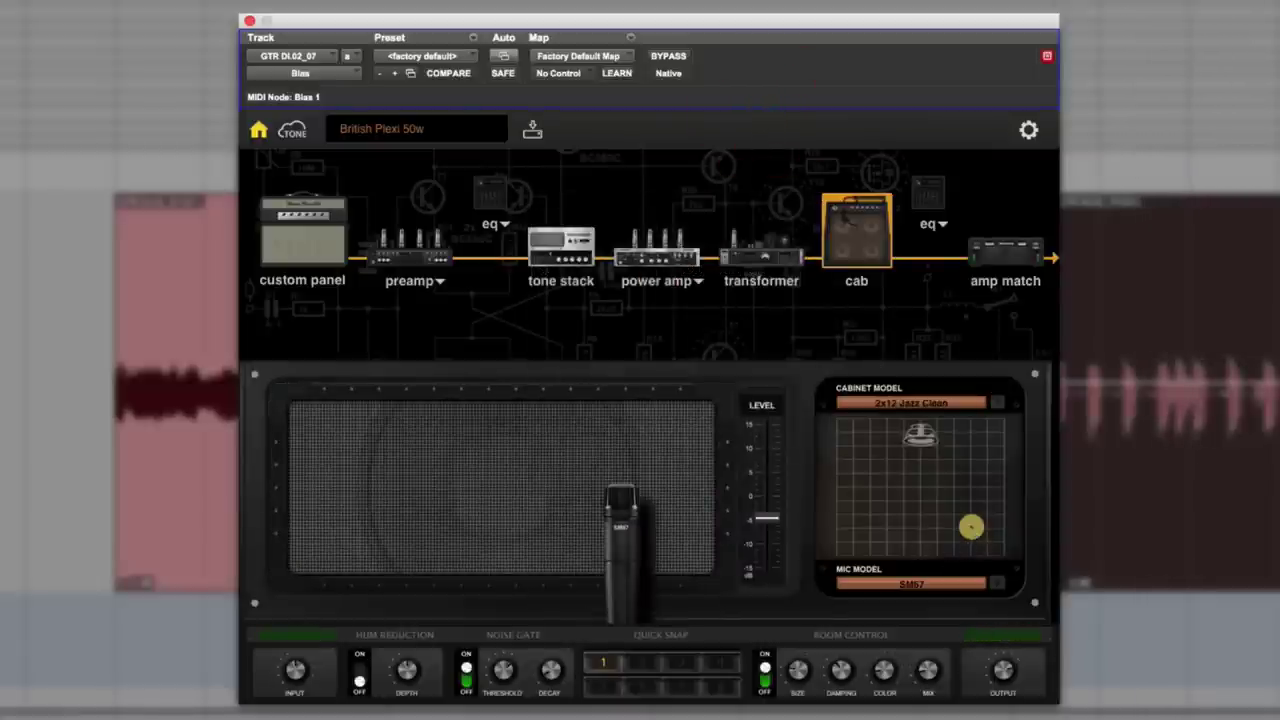
Replace the SM57 on the 2x12 Jazz Clean cab with a C414 and centre it on the speaker
drag(971, 527, 868, 486)
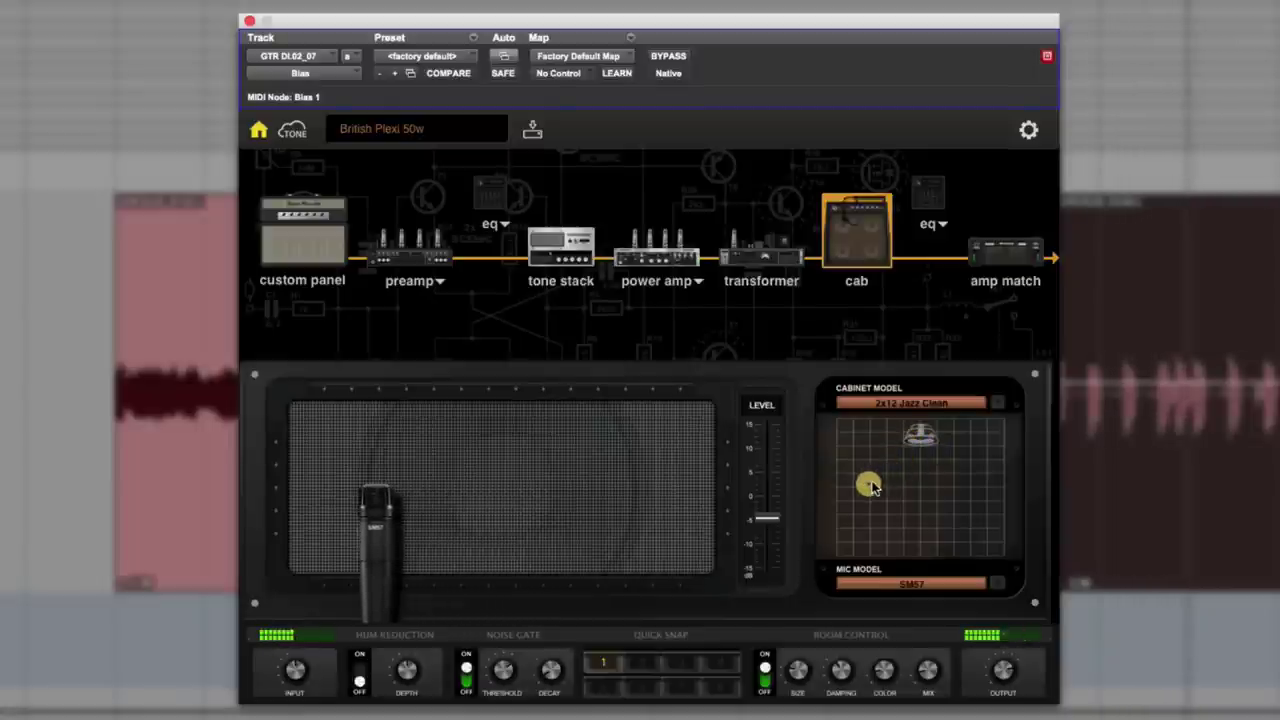
click(899, 588)
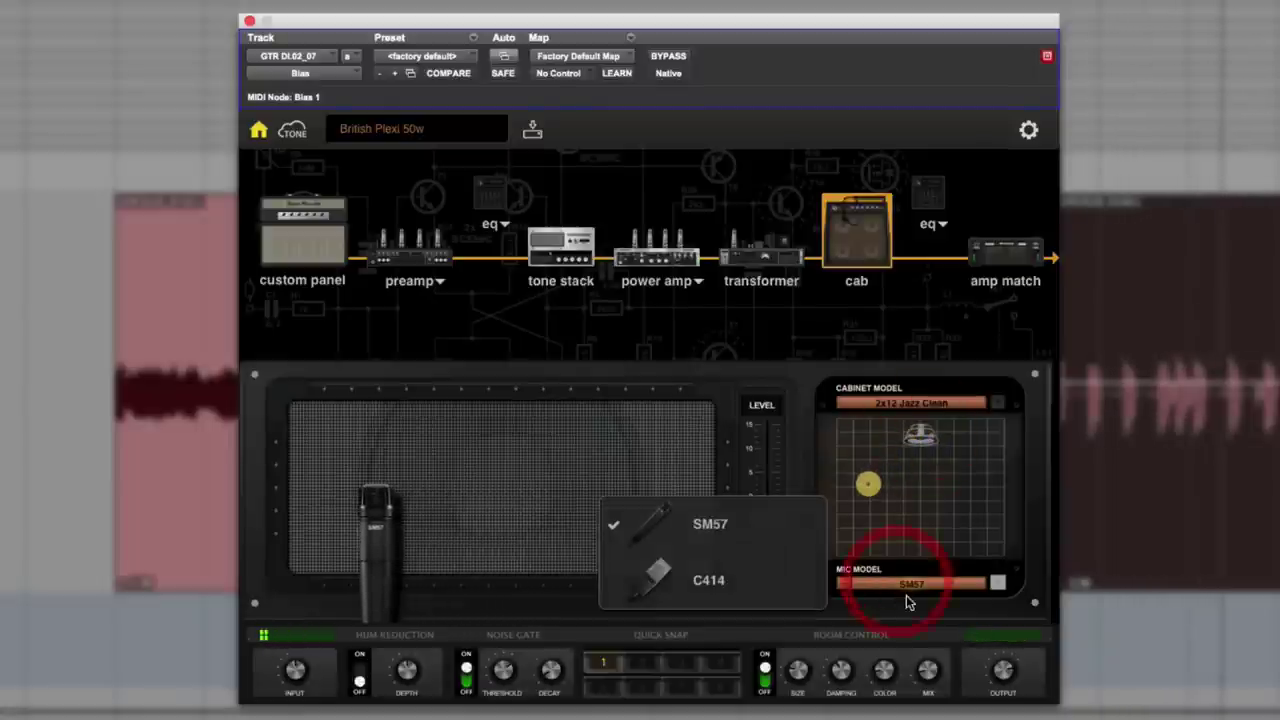
click(810, 589)
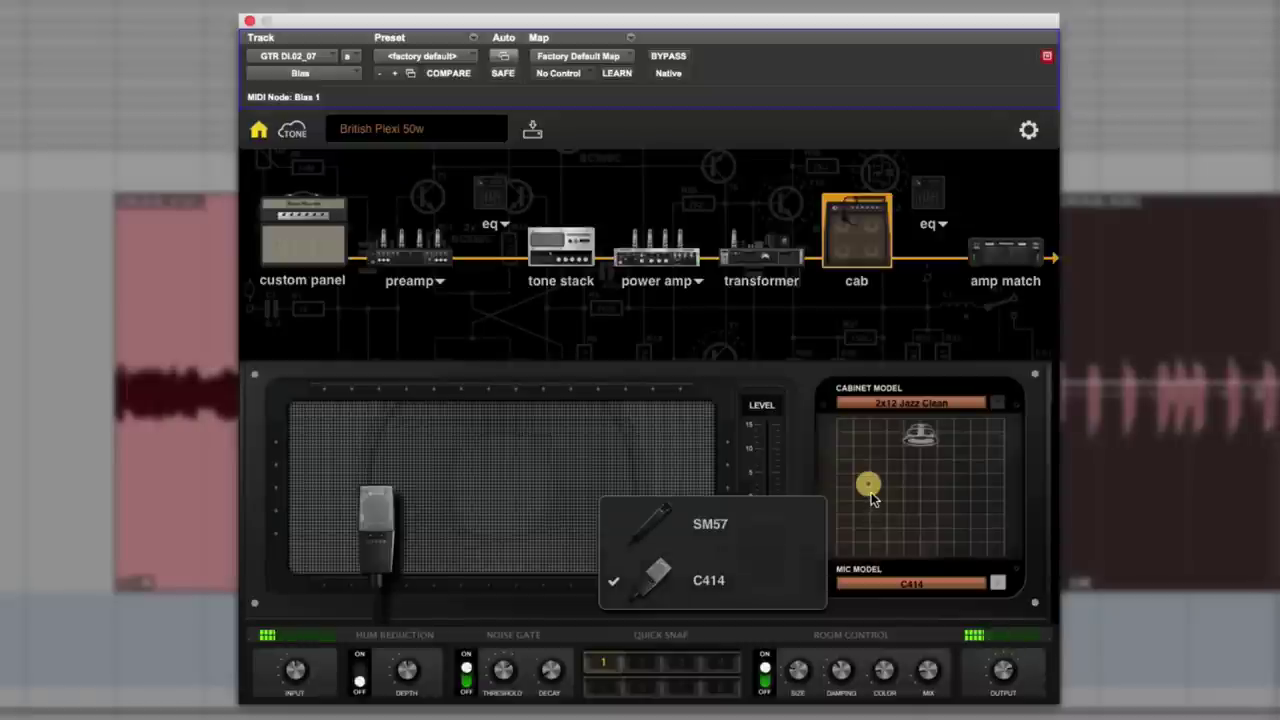
drag(872, 497, 916, 462)
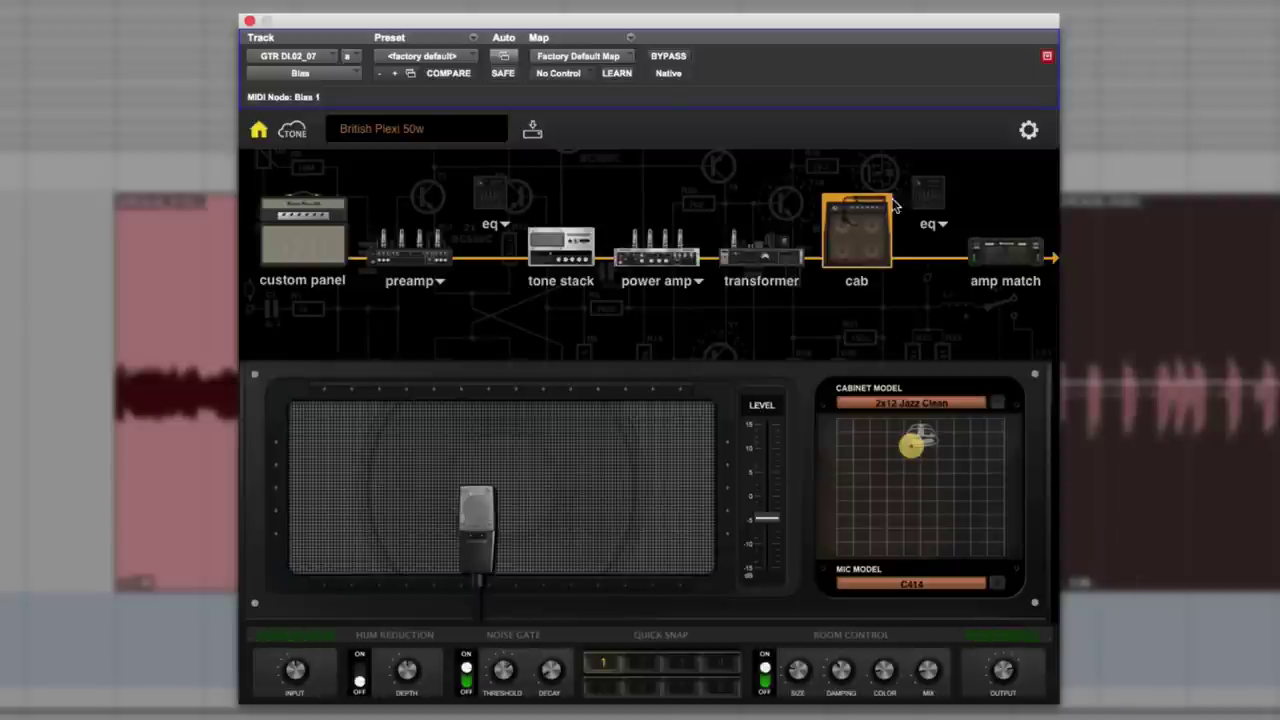
Insert an EQ between the cab and amp match and try the Paper speaker and Low cut high boost presets
drag(922, 198, 927, 264)
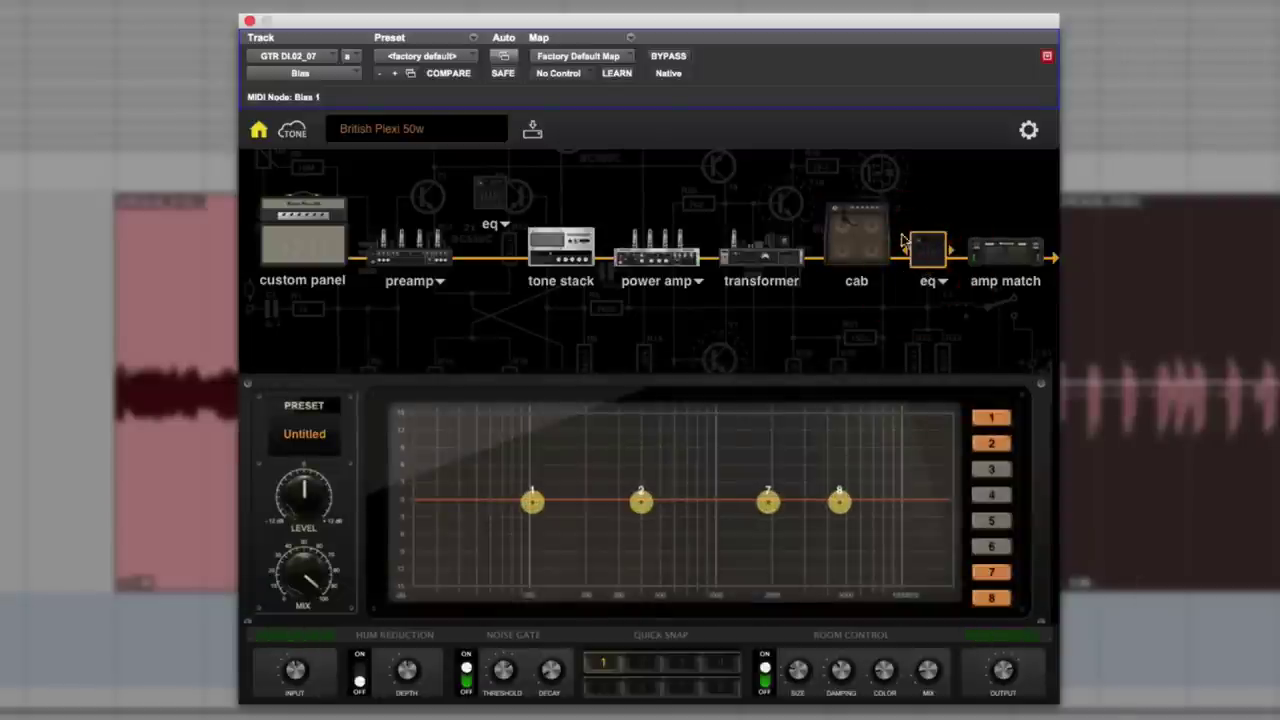
click(314, 445)
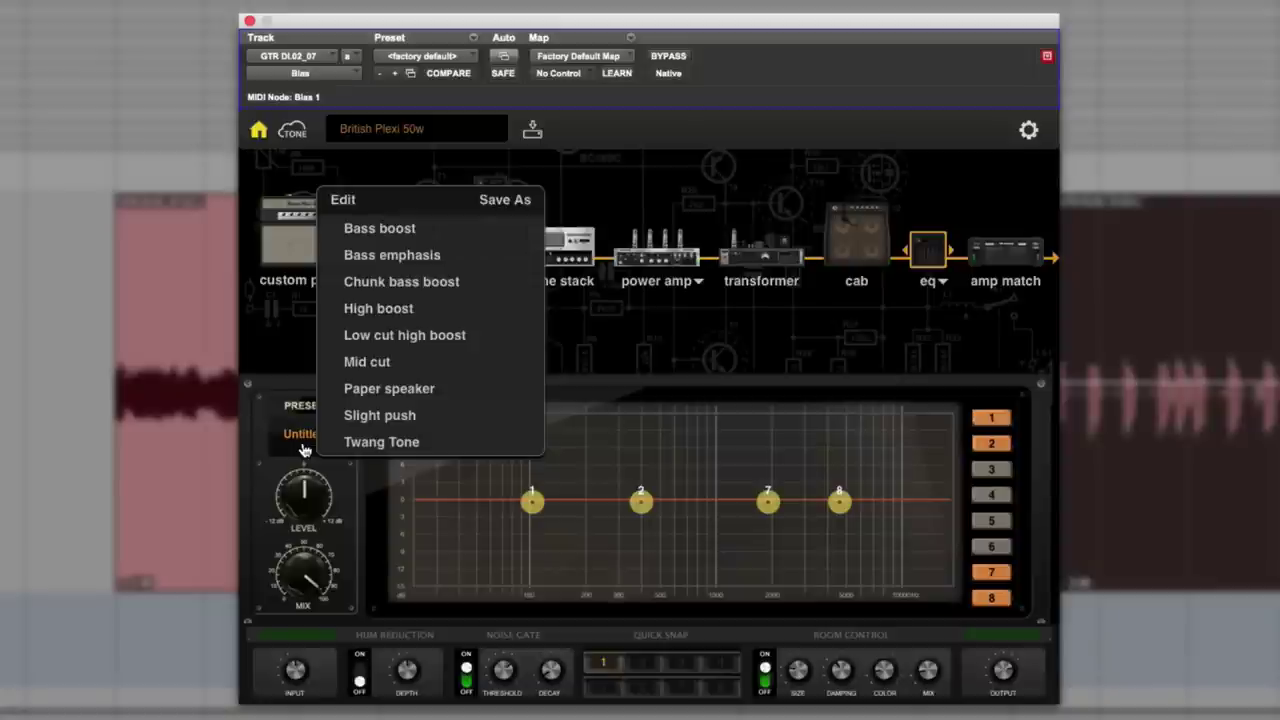
click(362, 390)
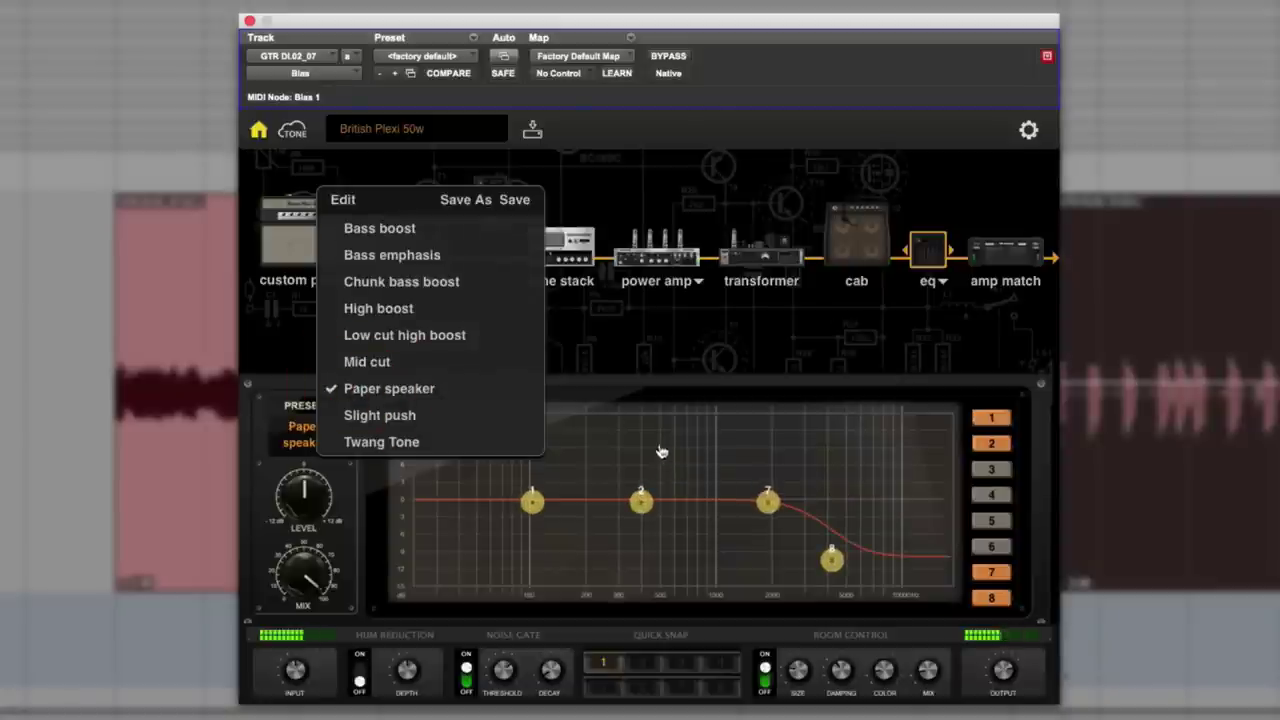
click(487, 344)
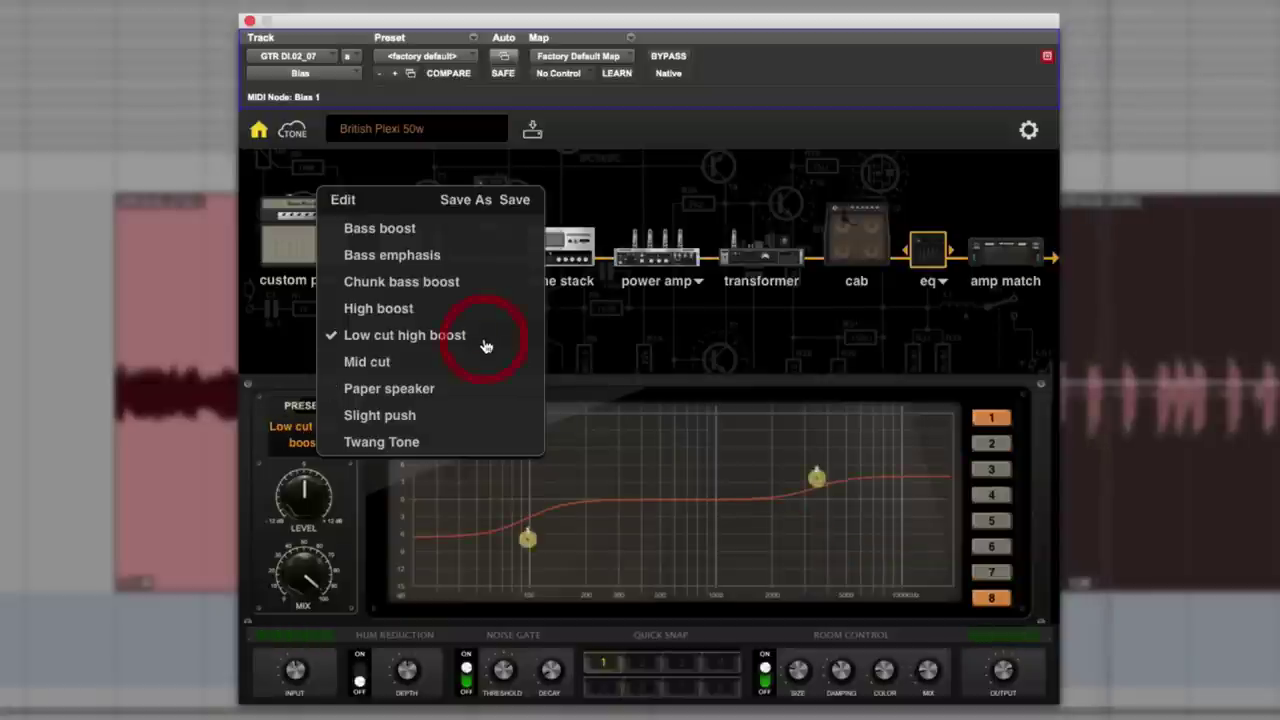
Audition Slight push, Twang Tone, Chunk bass boost, Bass emphasis and Bass boost, settling on High boost
click(455, 394)
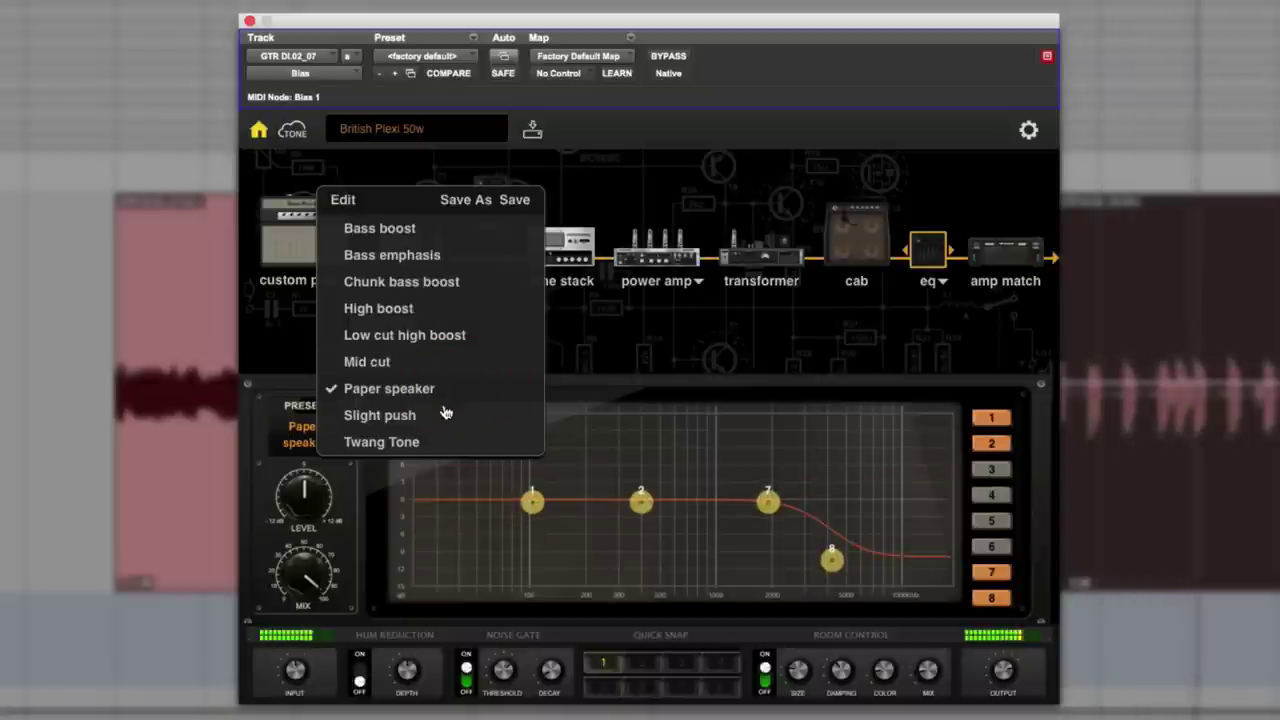
click(441, 415)
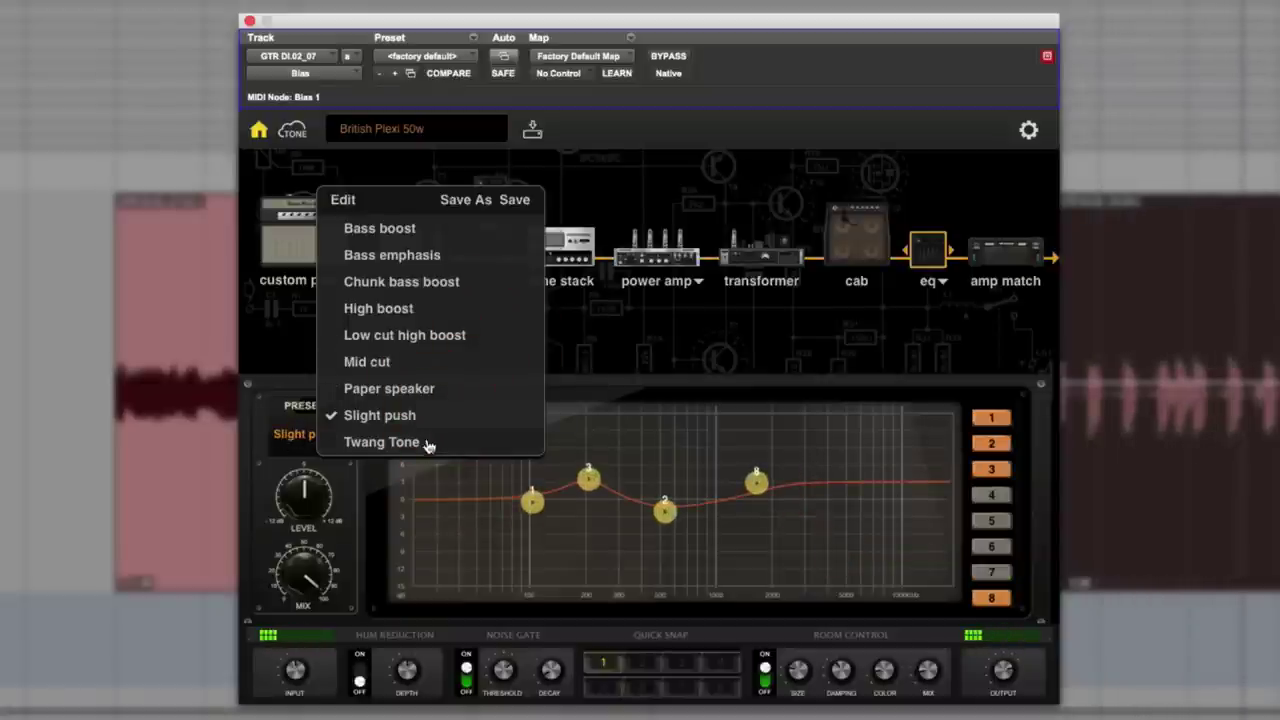
click(429, 442)
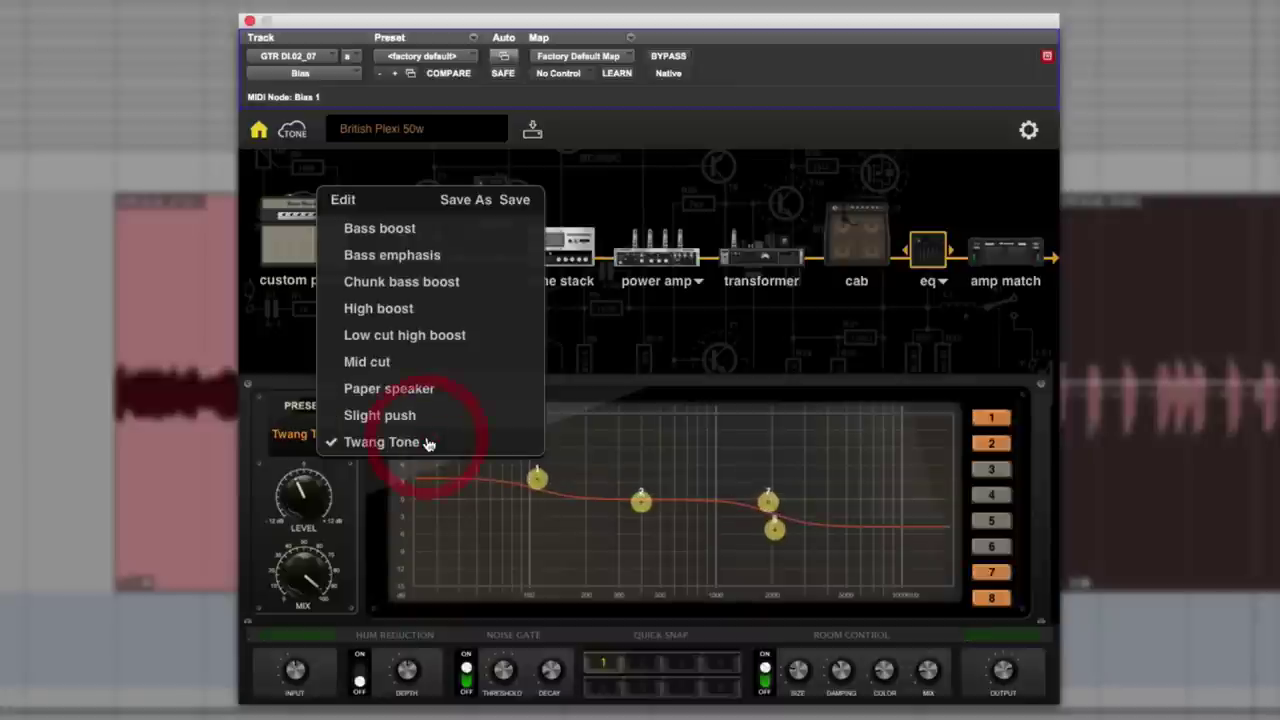
click(410, 281)
click(402, 262)
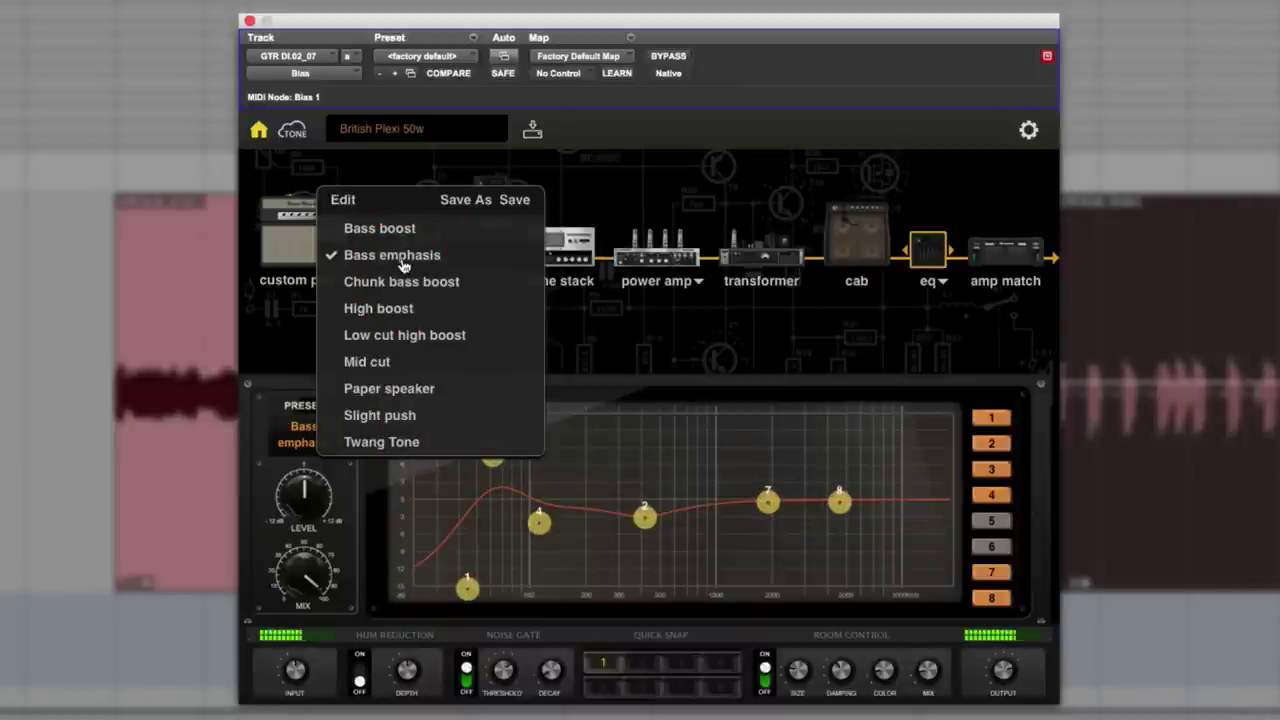
click(400, 230)
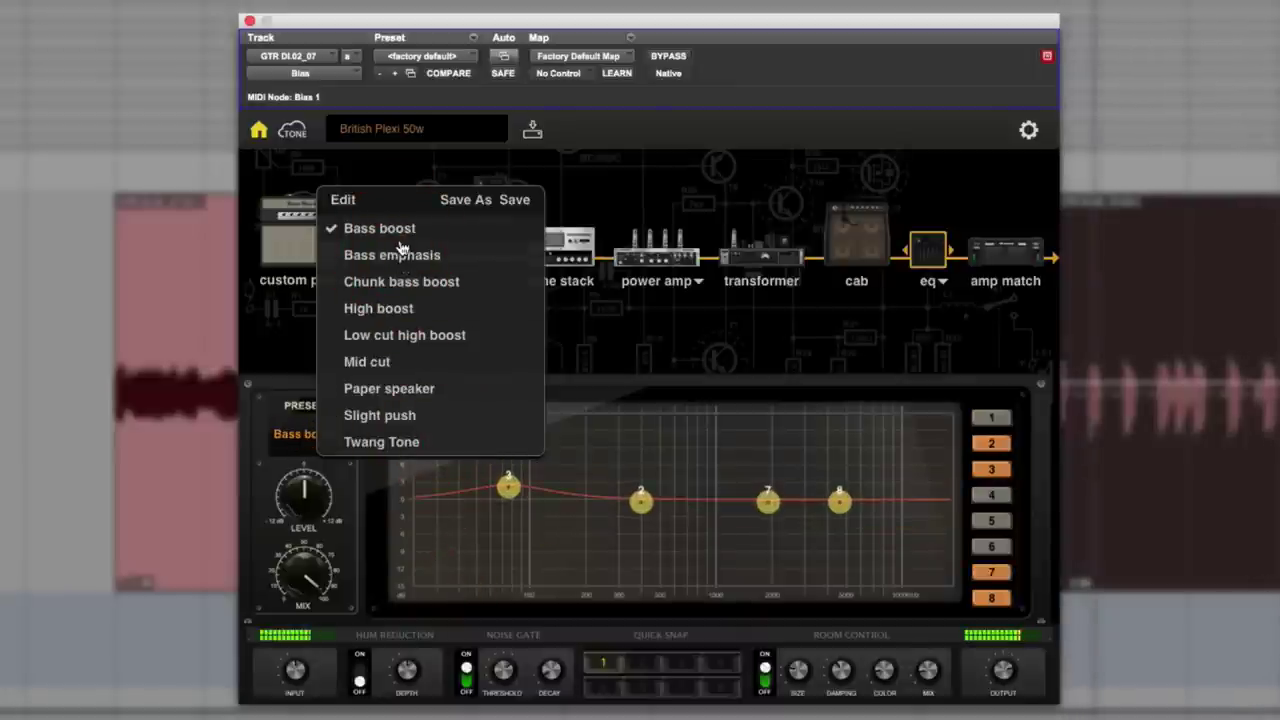
click(390, 333)
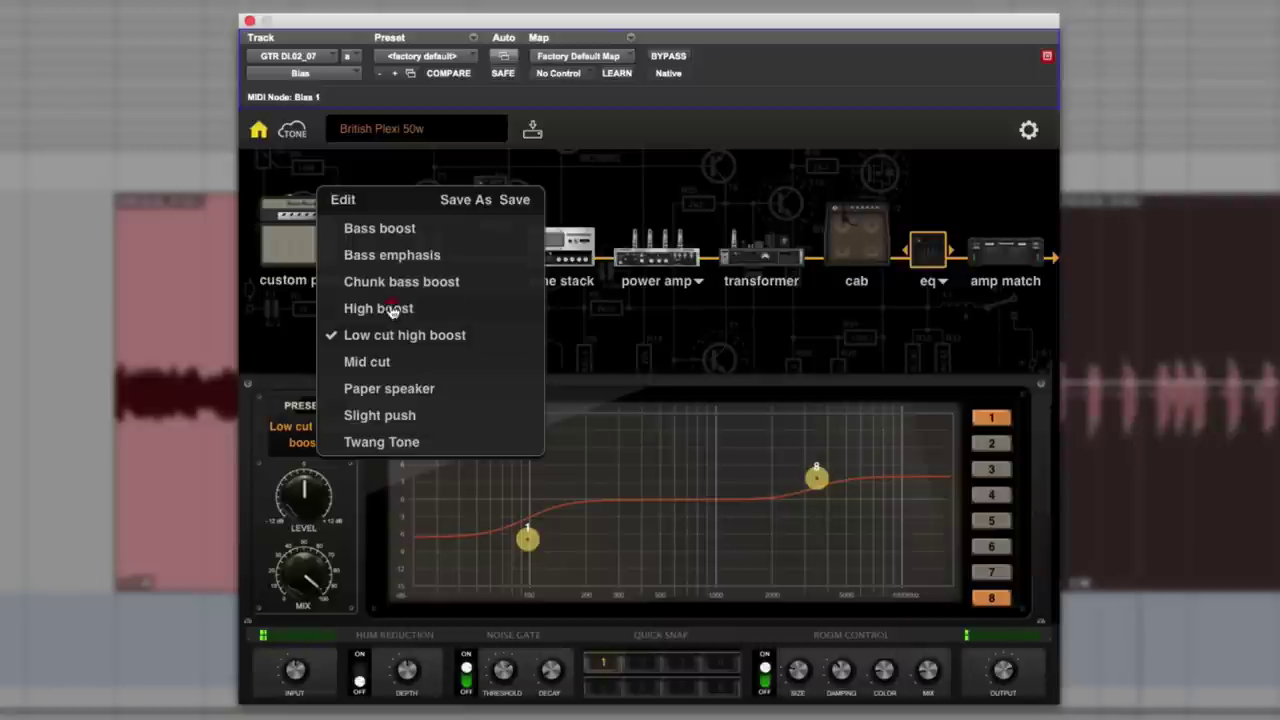
click(392, 310)
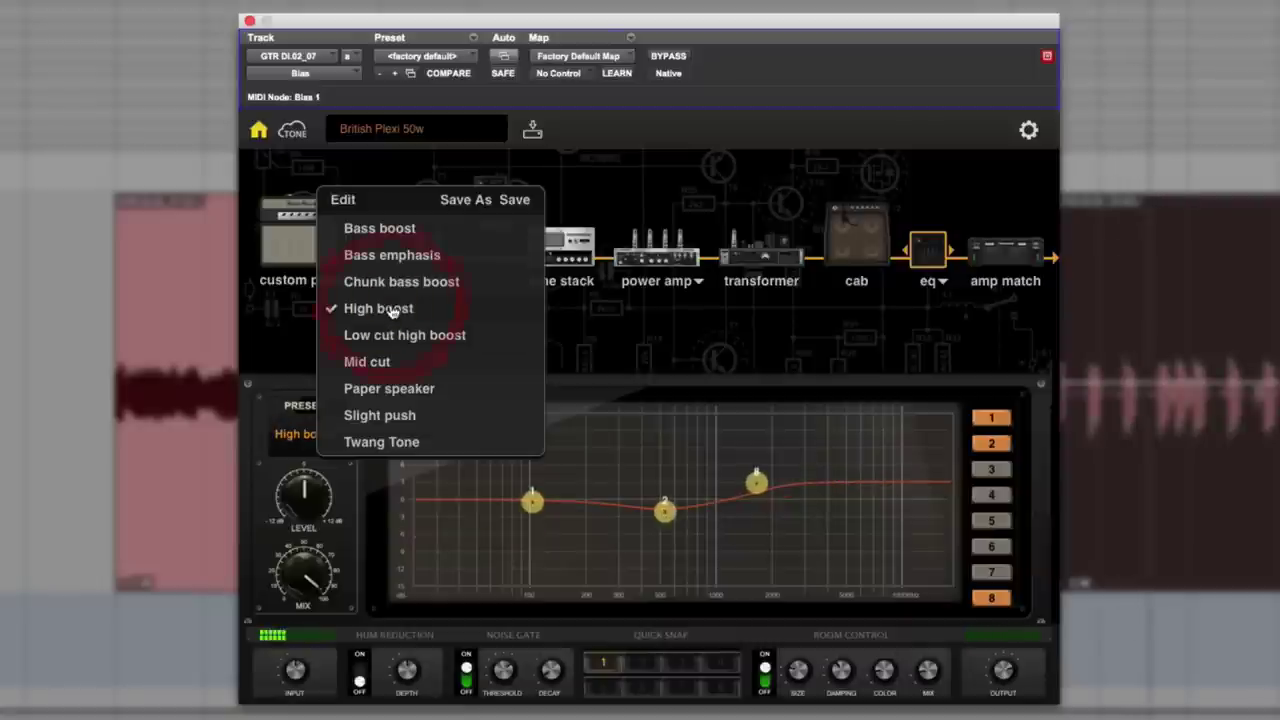
click(662, 124)
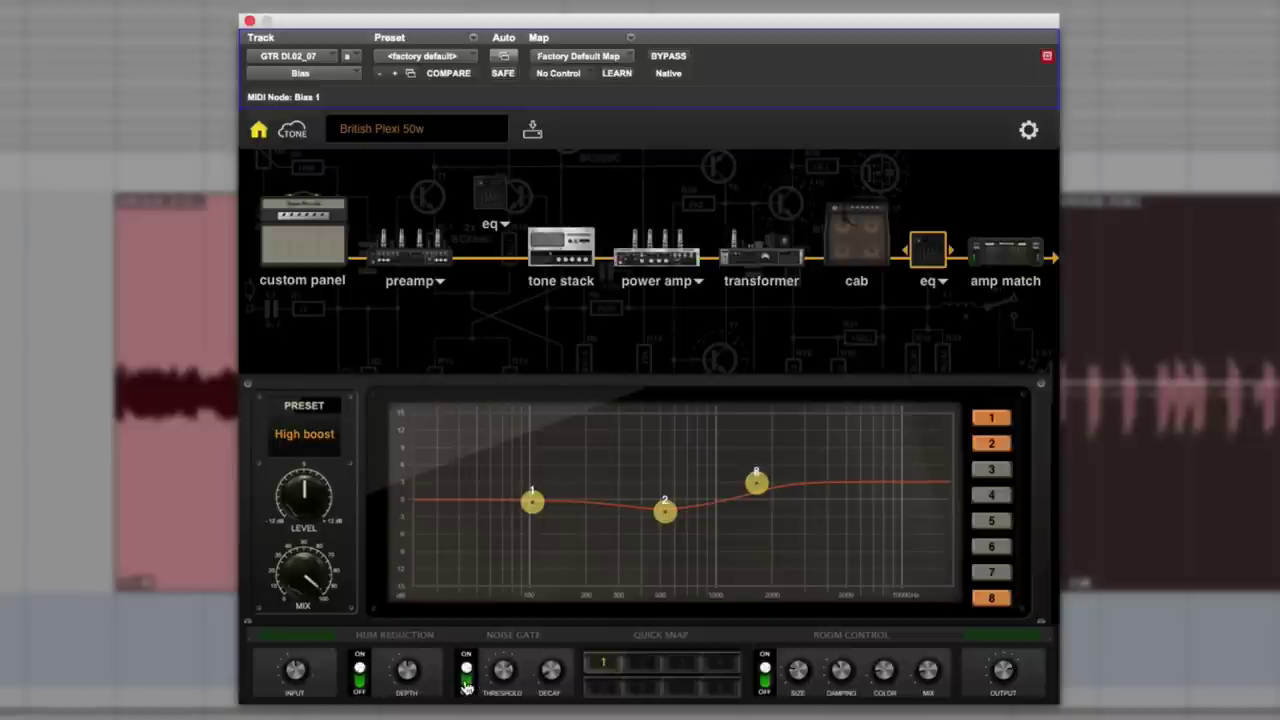
Compare the noise gate off and on, leave it on, and switch Room Control off
click(465, 680)
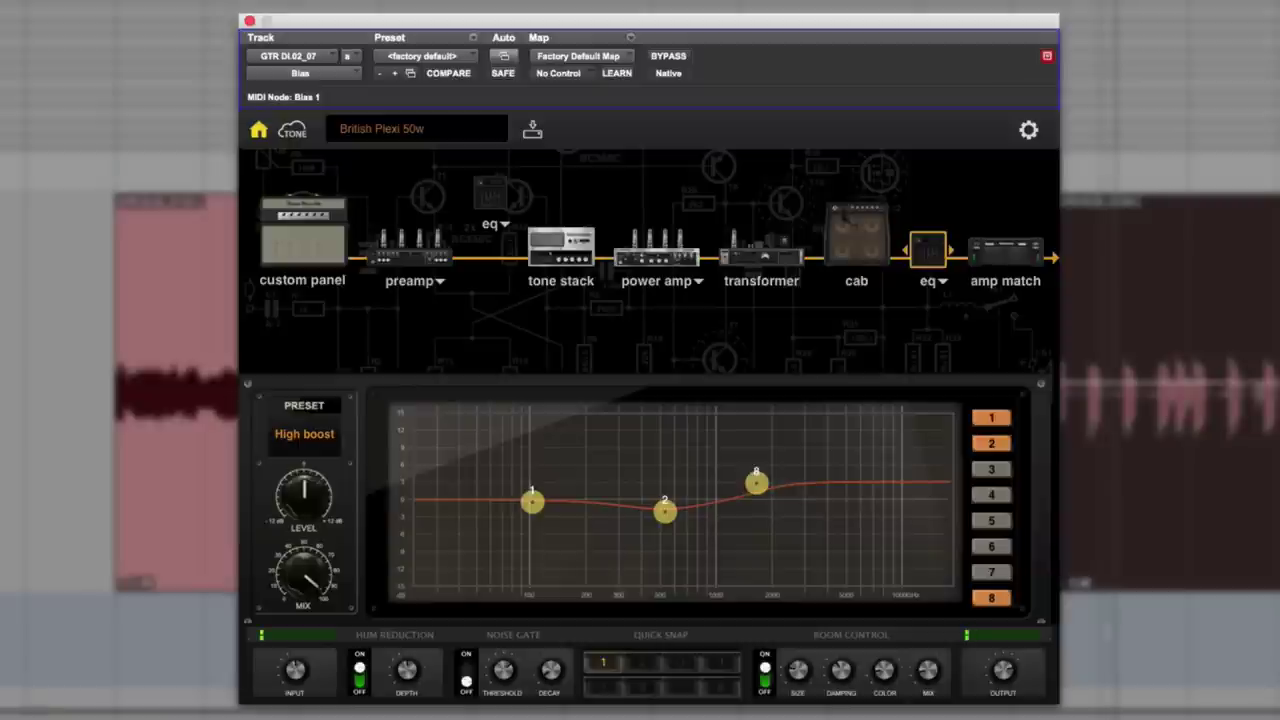
click(466, 672)
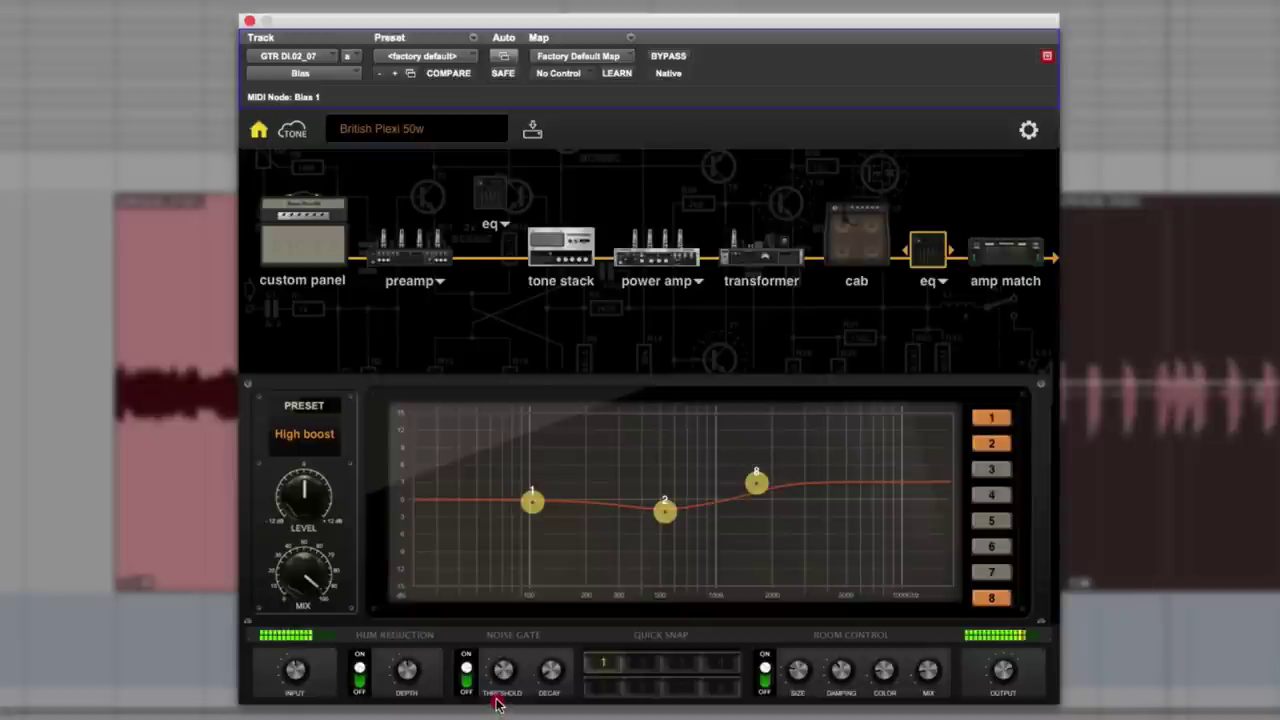
click(551, 668)
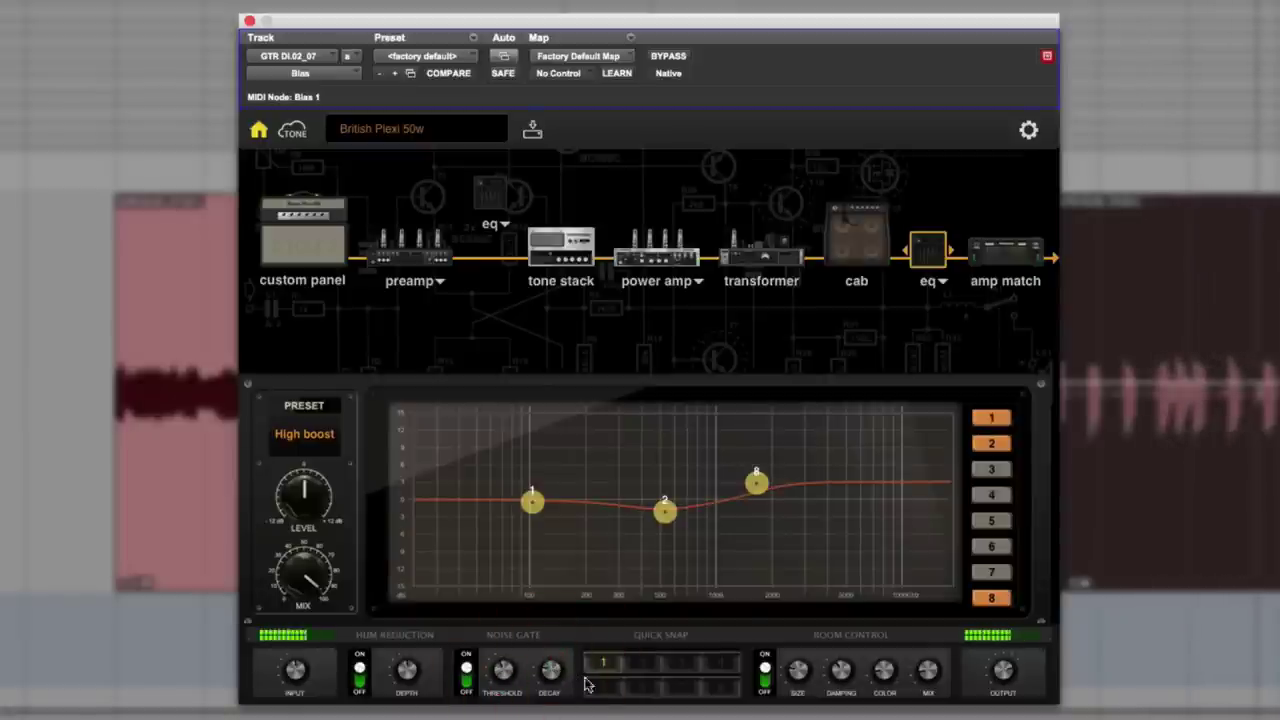
click(765, 670)
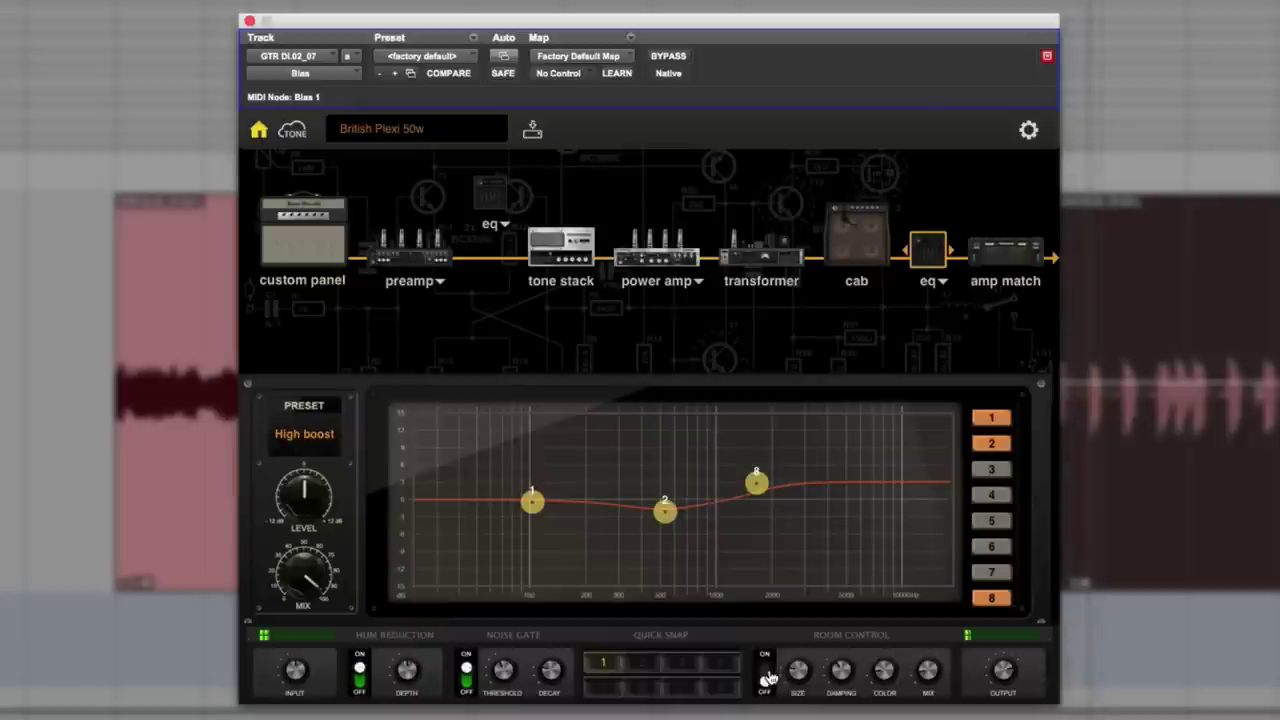
Re-enable room ambience, adjust Size, Damping, Color and Mix, then compare it off and on, leaving it on
click(765, 668)
drag(800, 678, 812, 690)
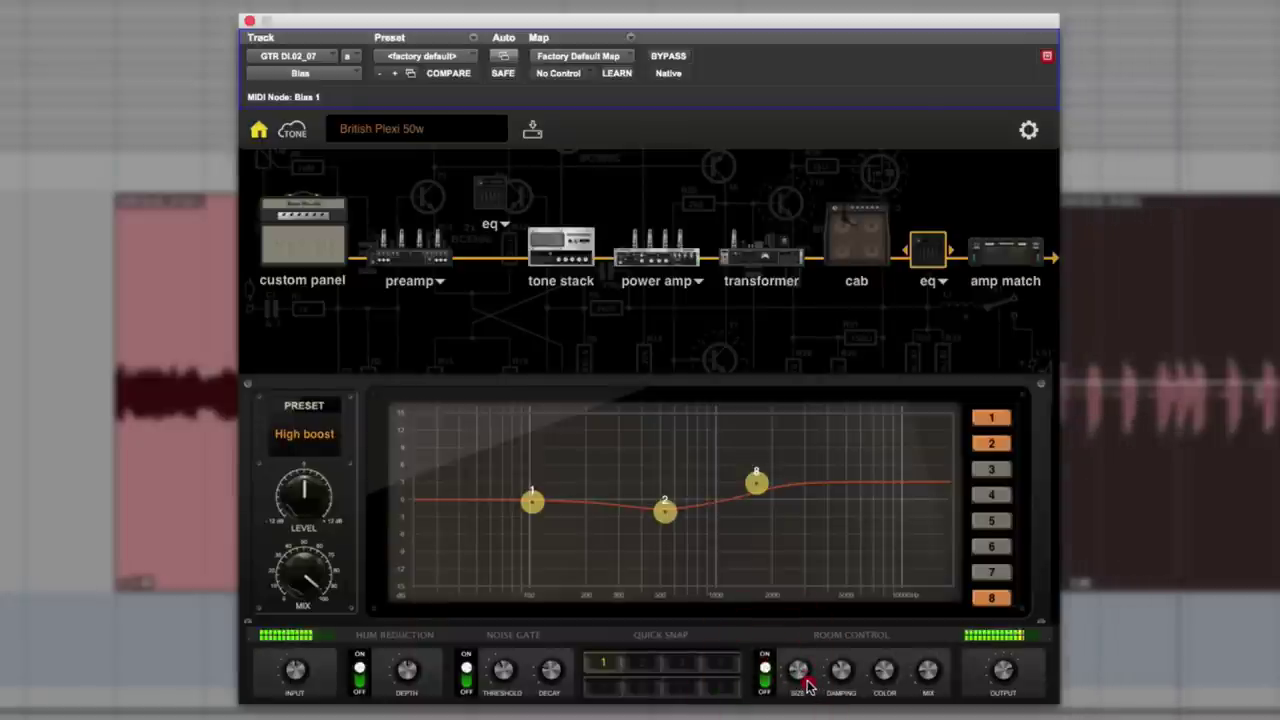
click(806, 688)
click(890, 655)
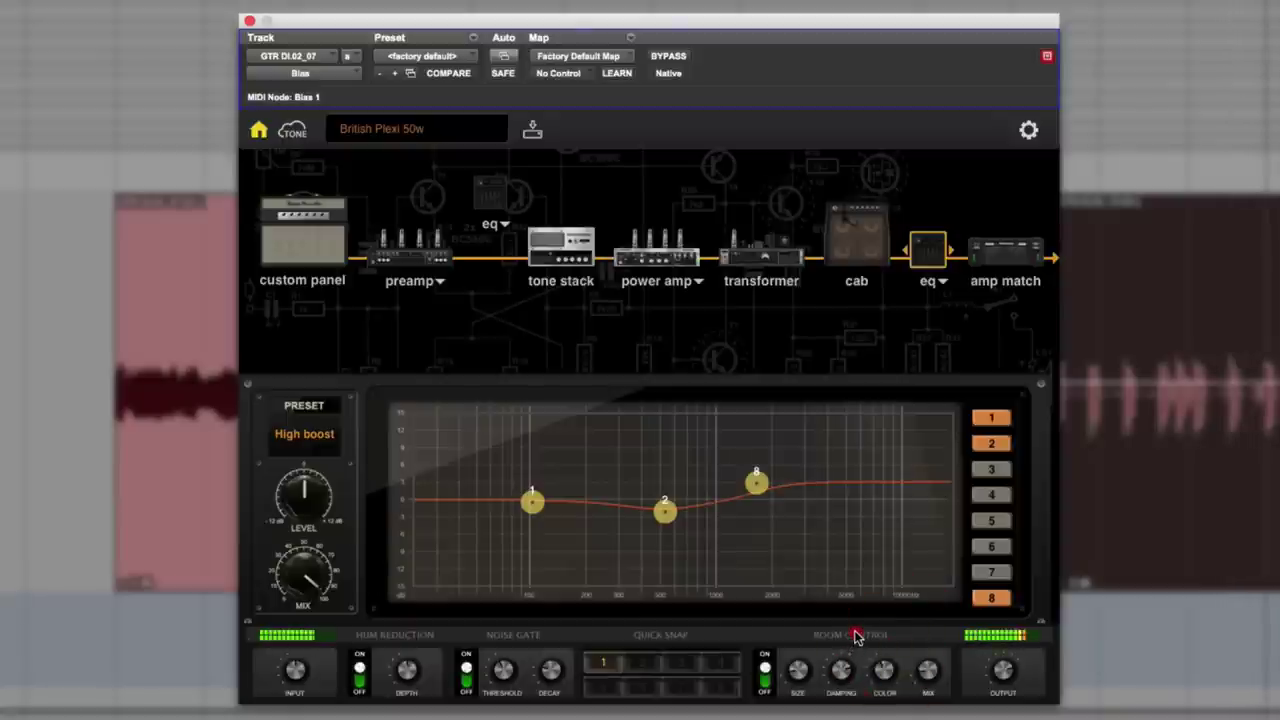
click(851, 648)
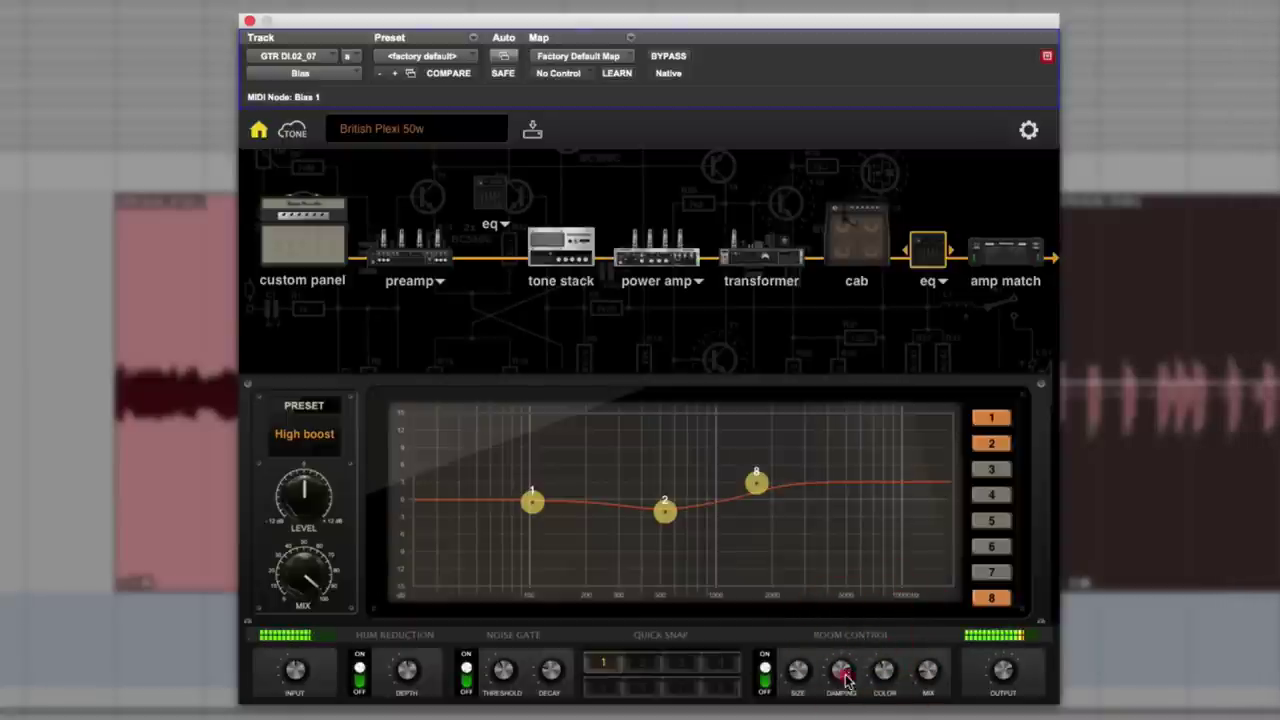
drag(846, 680, 847, 715)
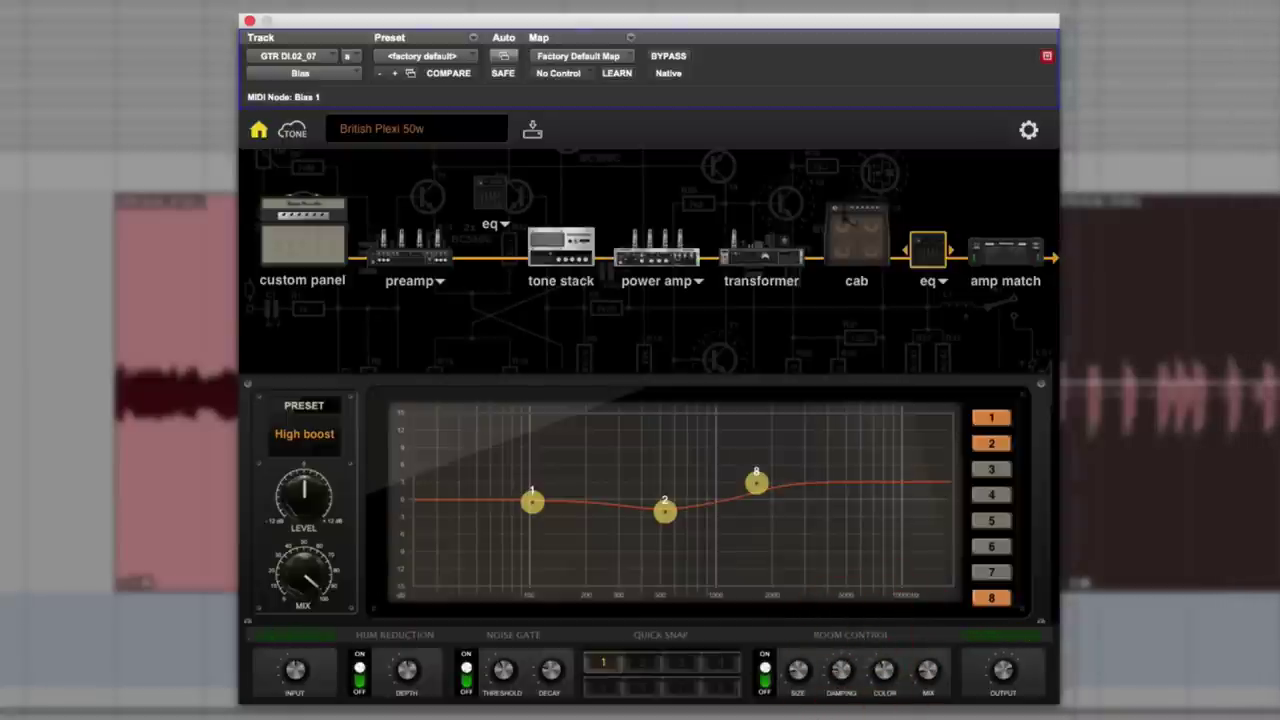
click(926, 634)
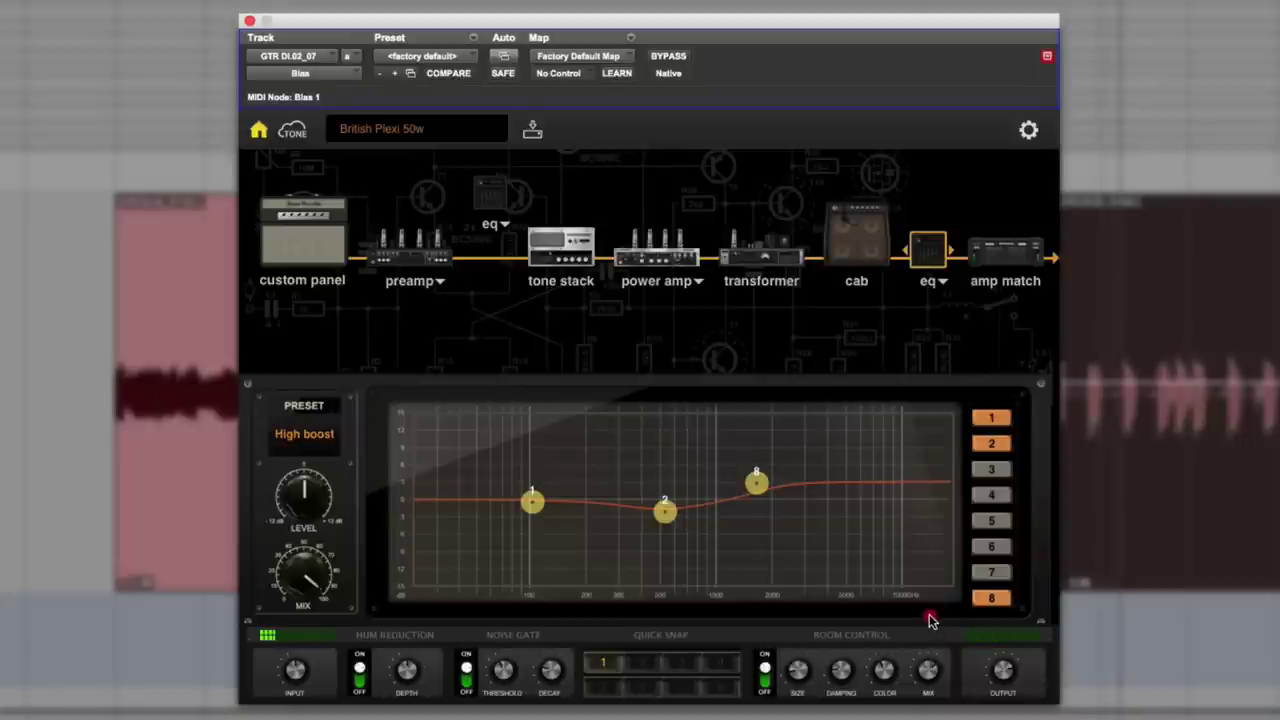
click(928, 674)
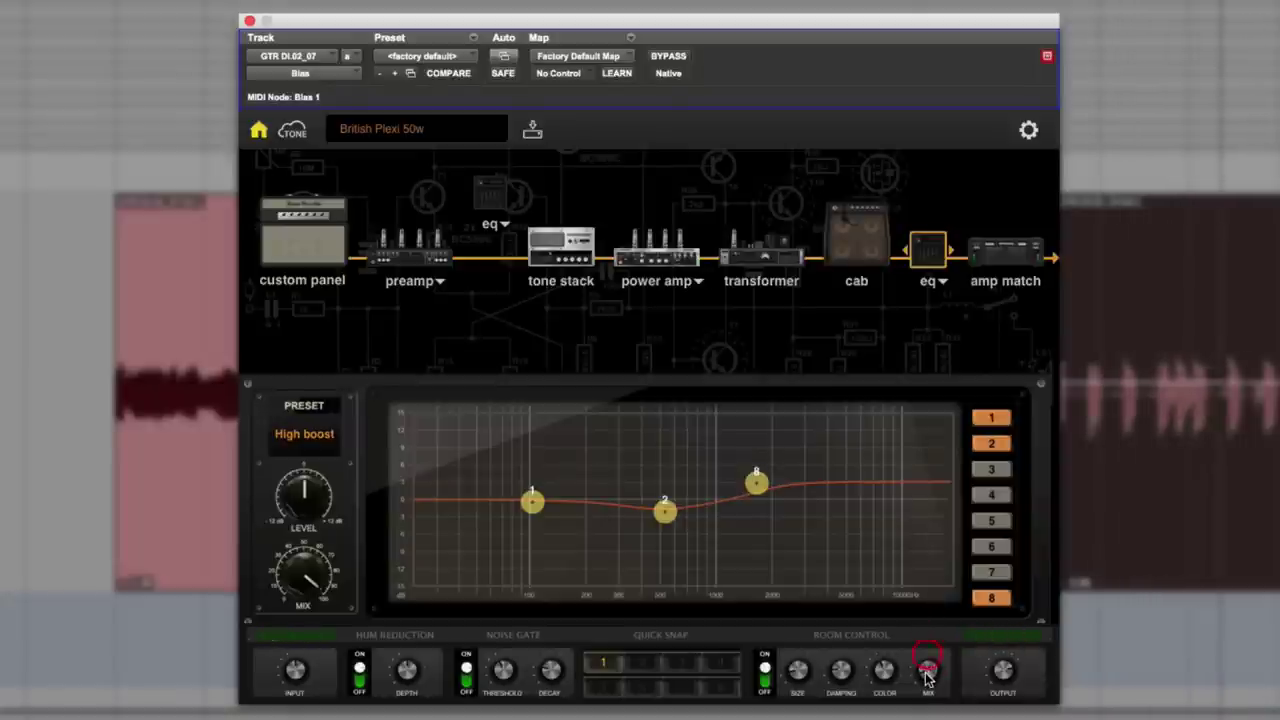
click(765, 678)
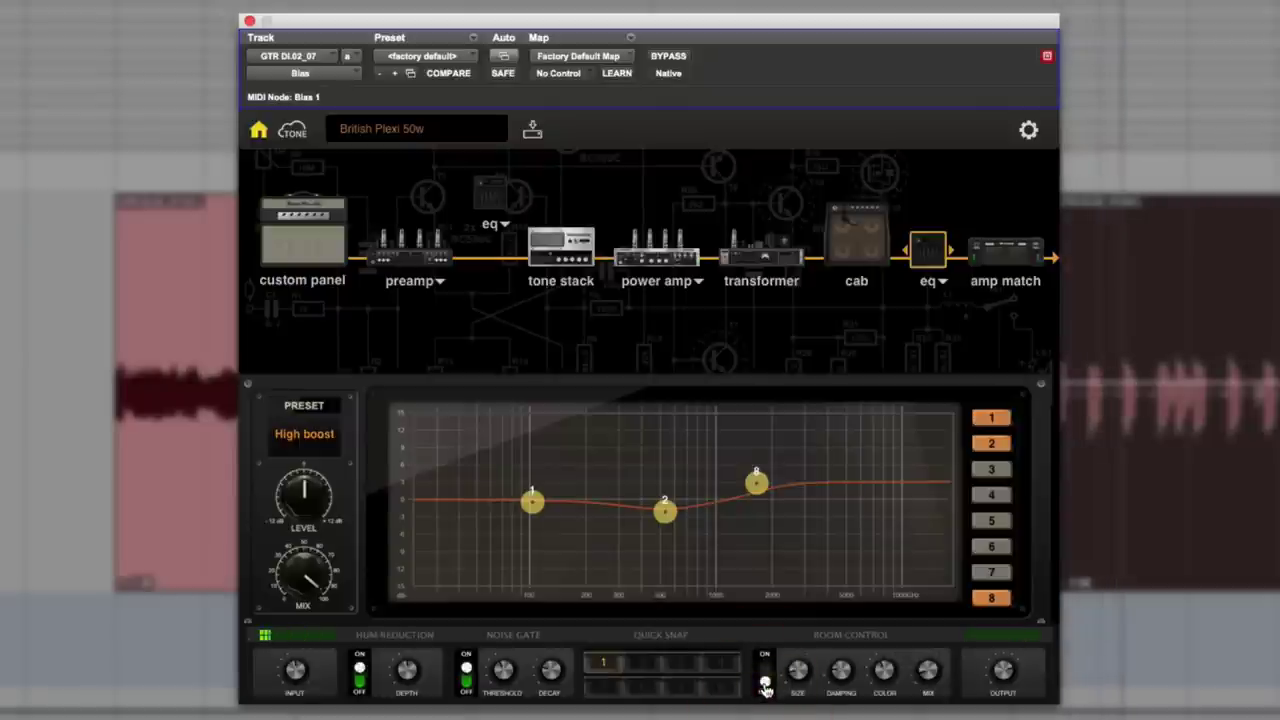
click(766, 682)
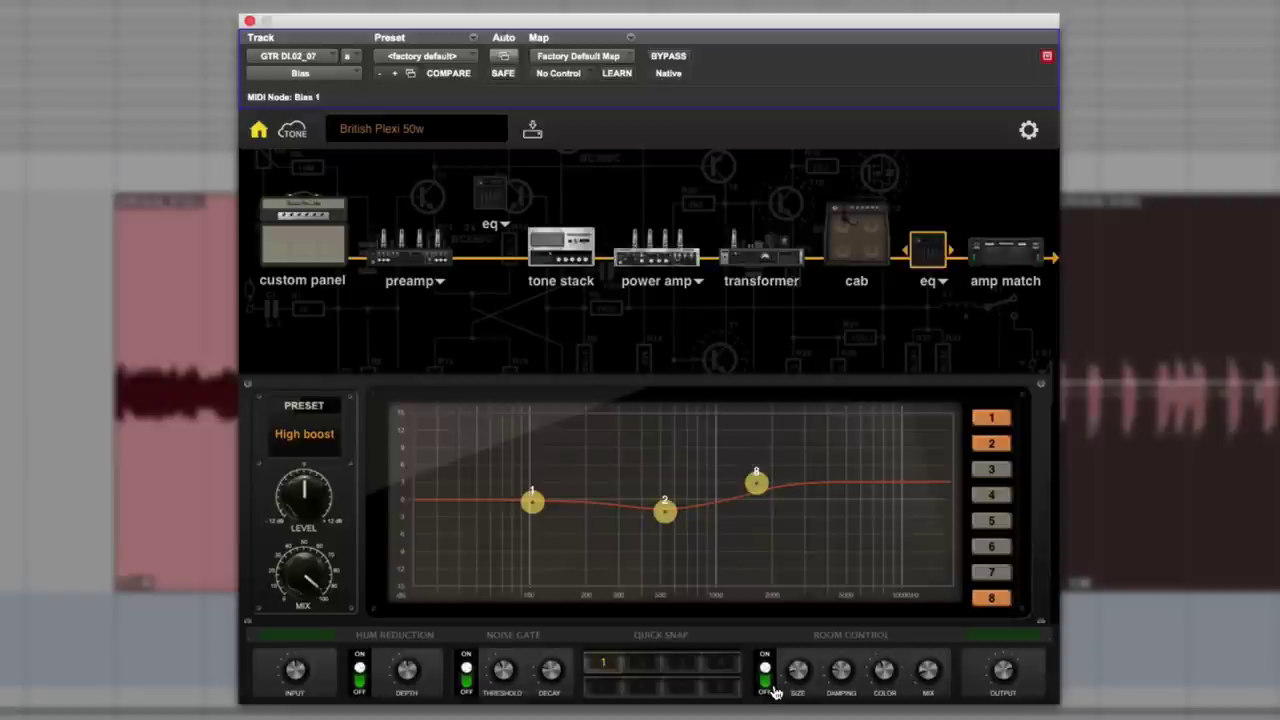
Preview the popular Fireballs EL34 tone in ToneCloud, download it, and return to the Popular list
click(287, 132)
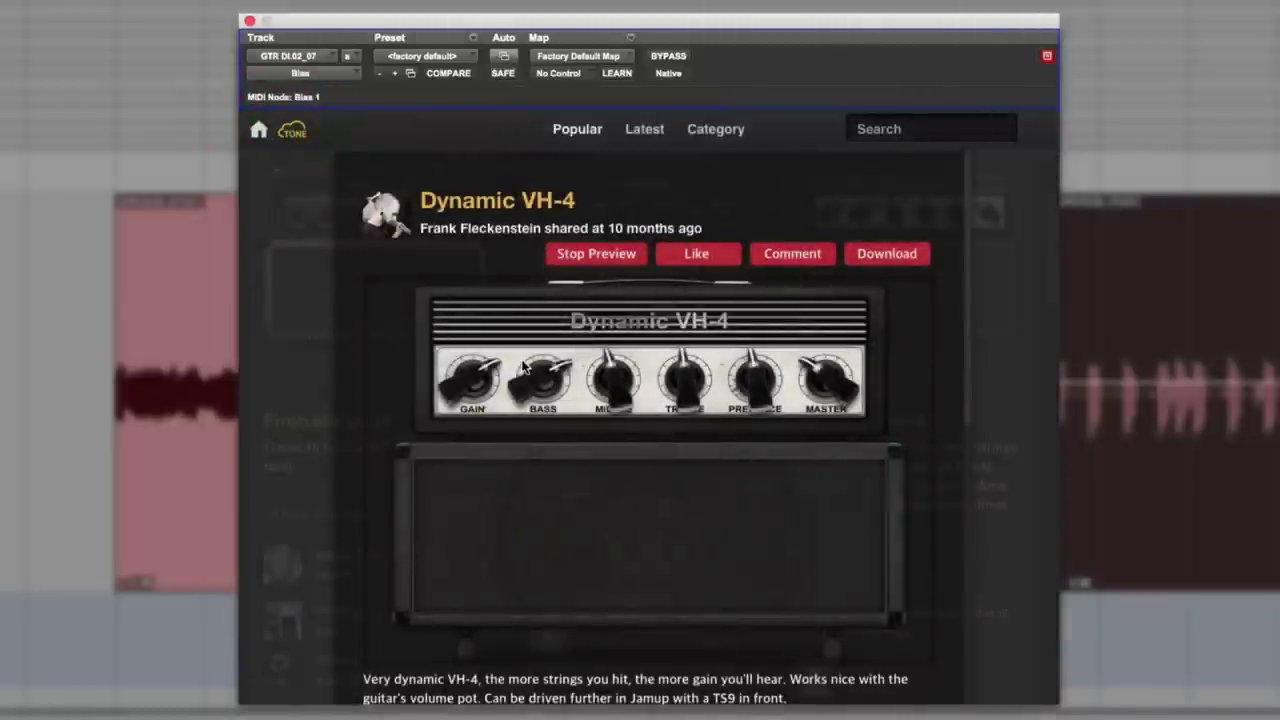
click(580, 130)
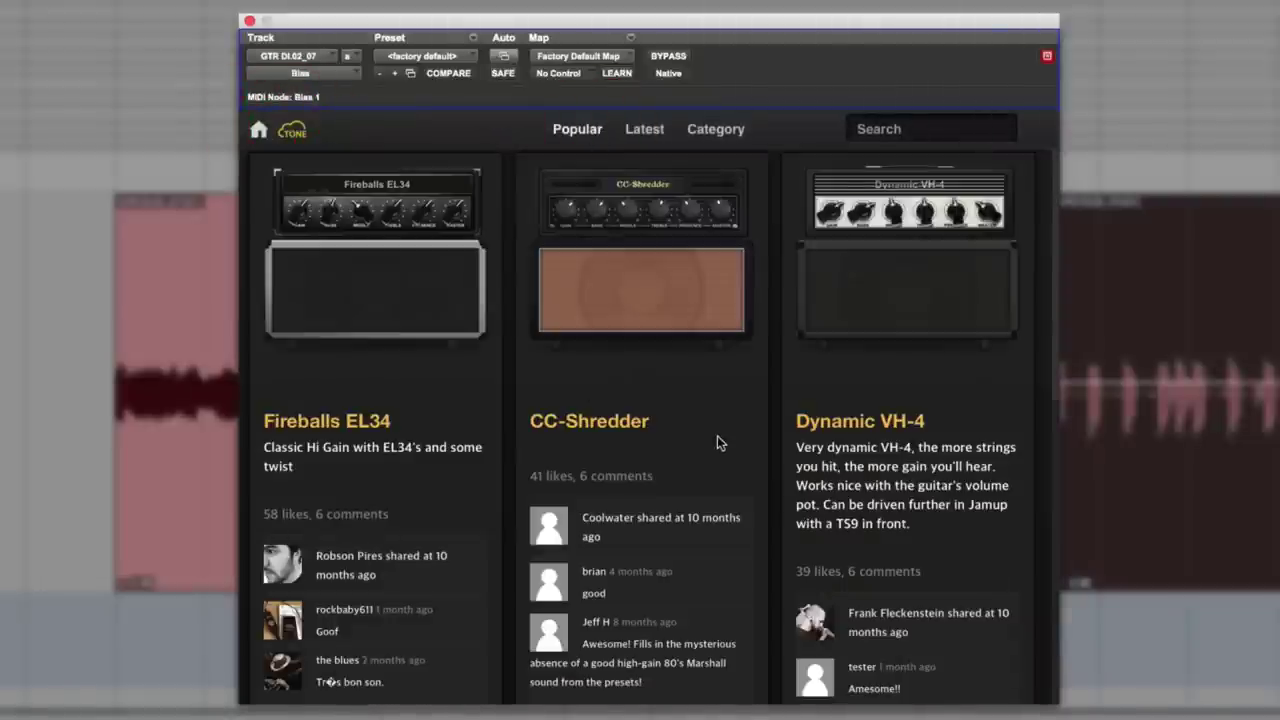
click(407, 289)
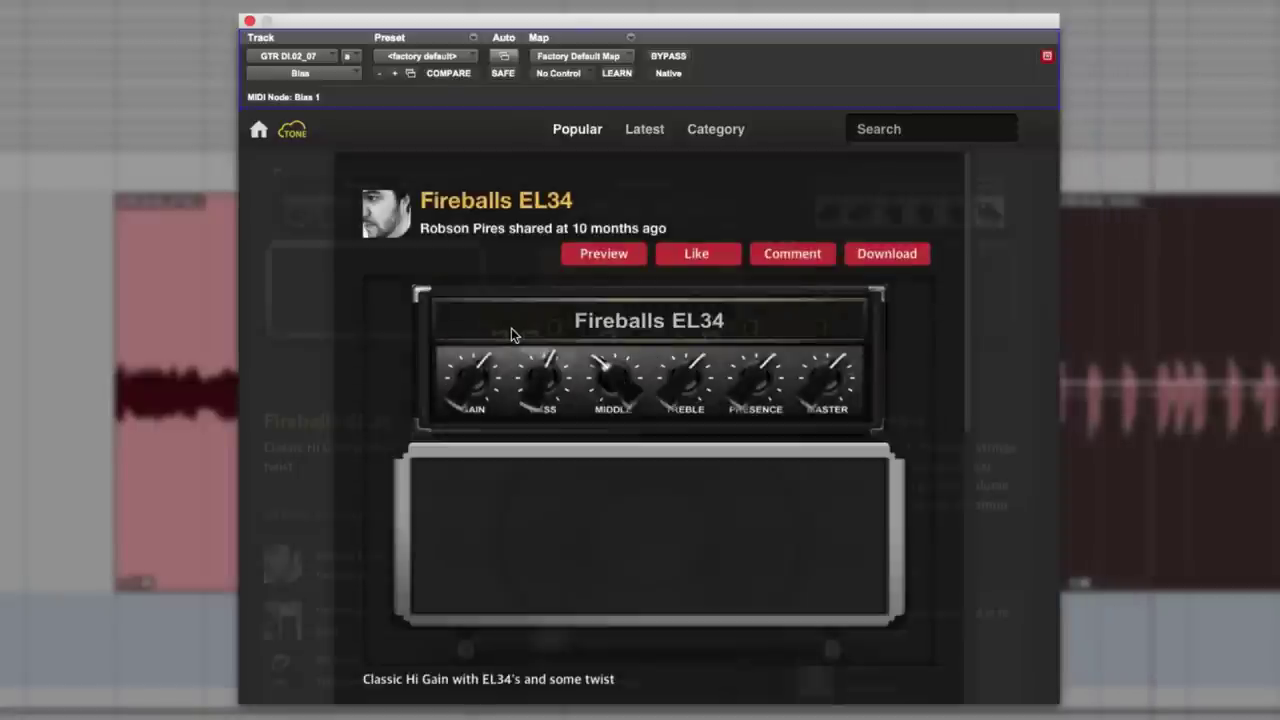
click(593, 254)
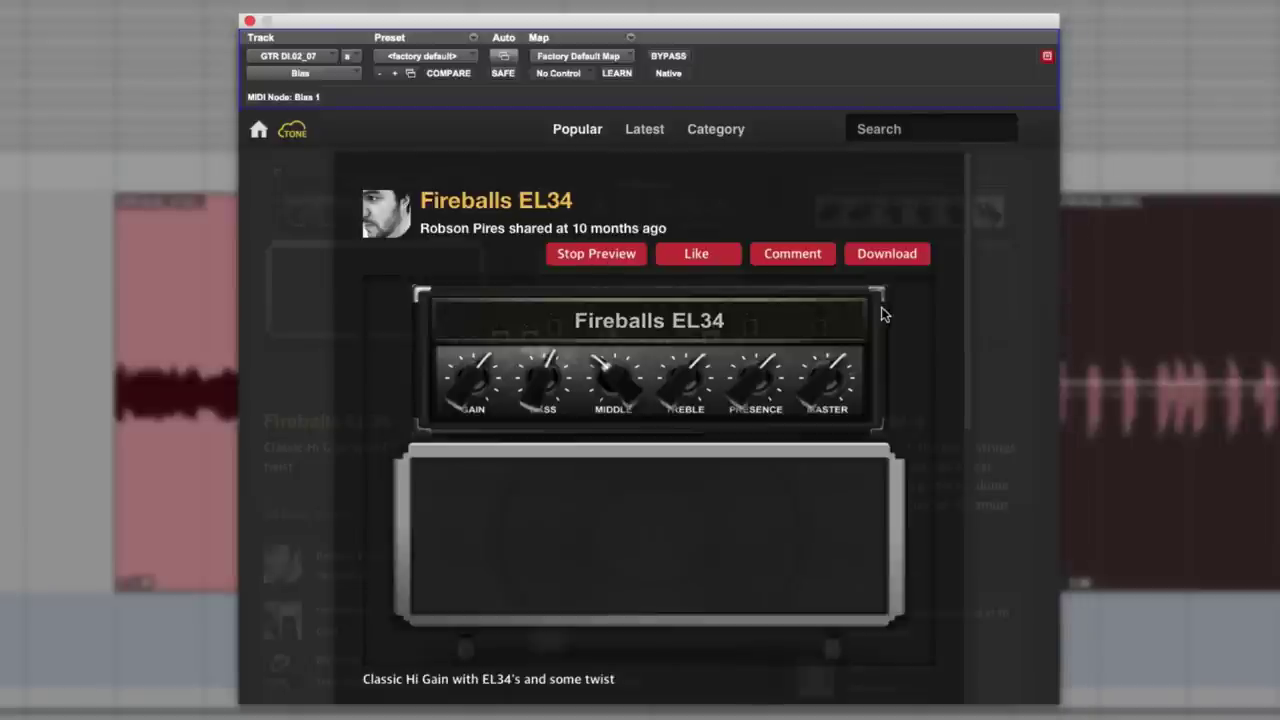
click(869, 263)
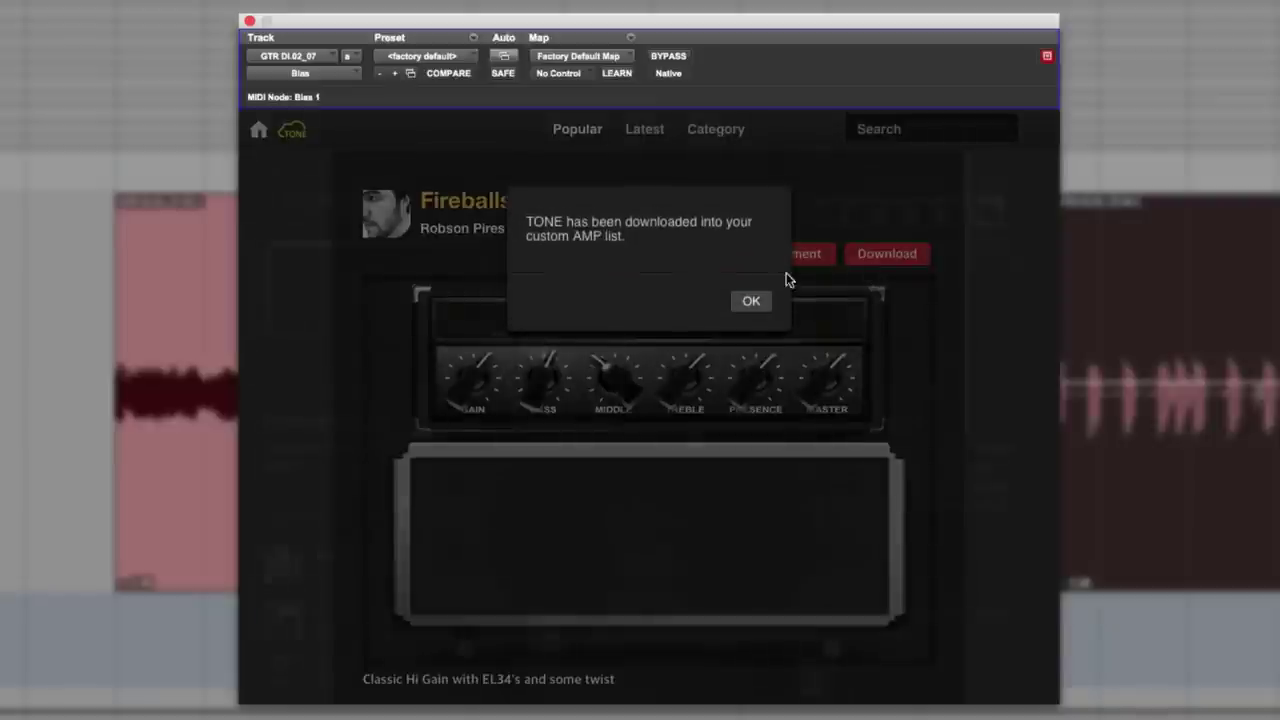
click(757, 302)
click(577, 129)
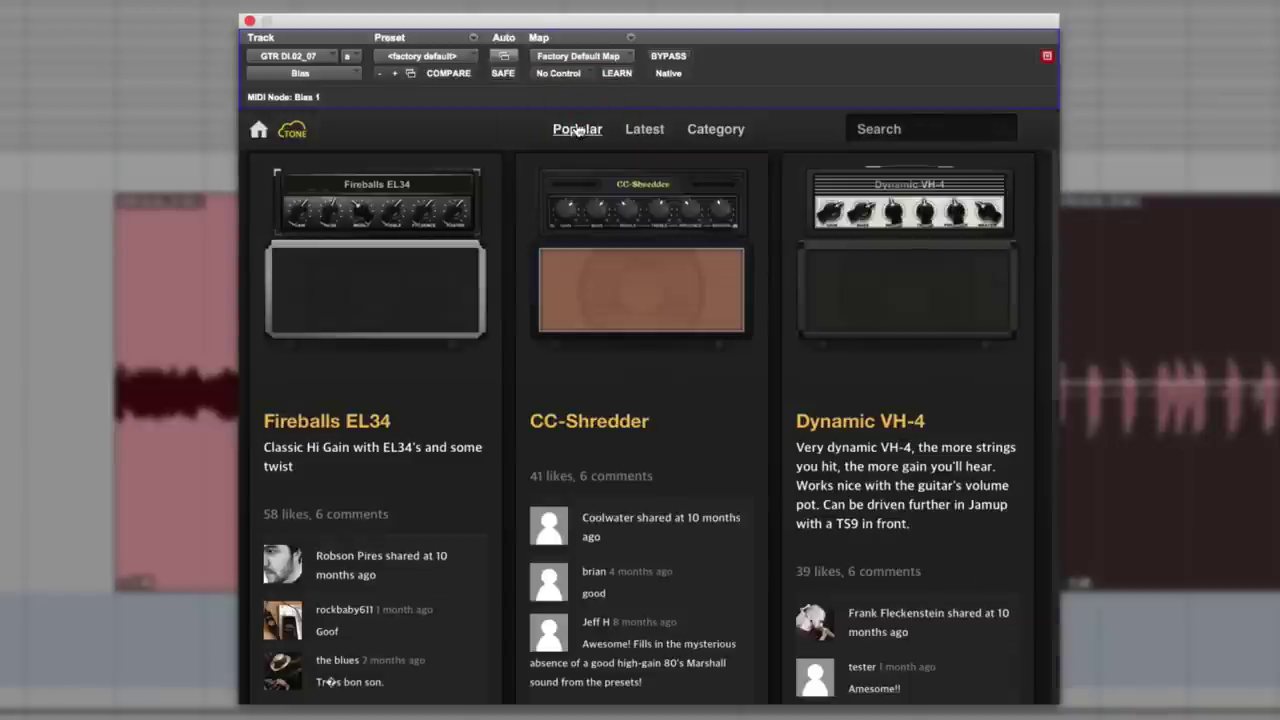
Browse the latest shared tones and preview Crunch Machine 2, then close its details
click(630, 135)
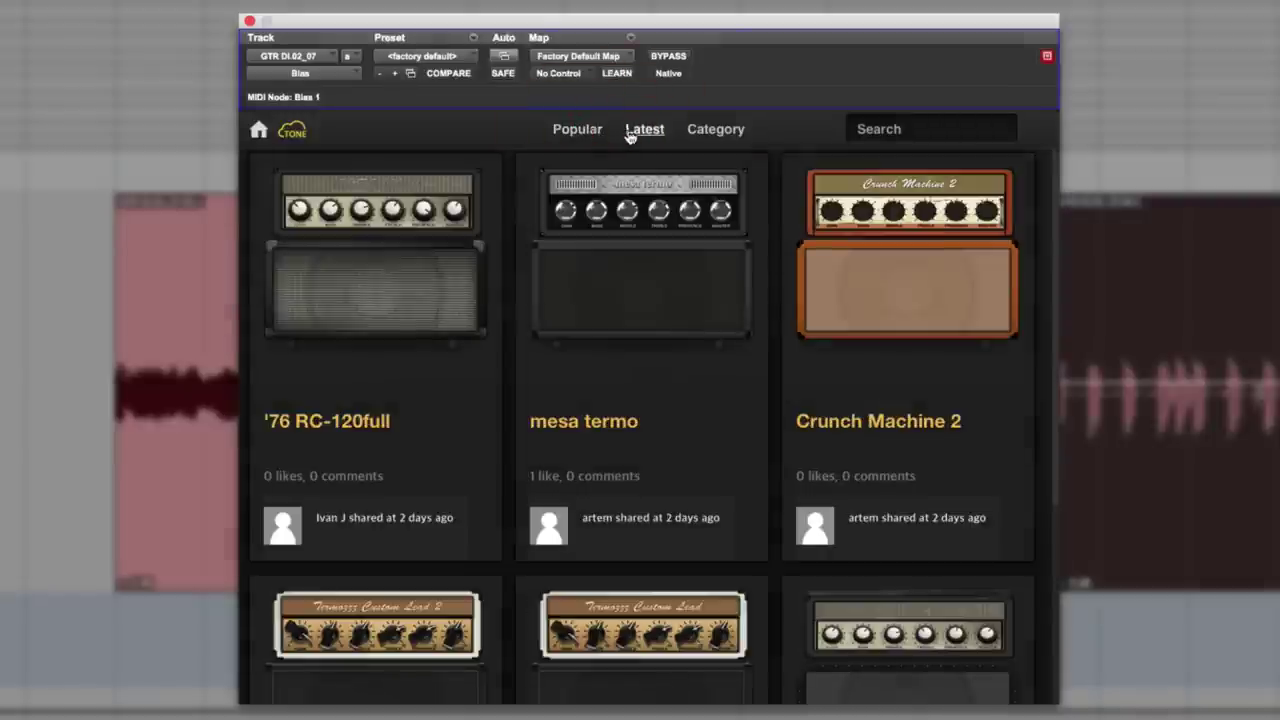
click(902, 325)
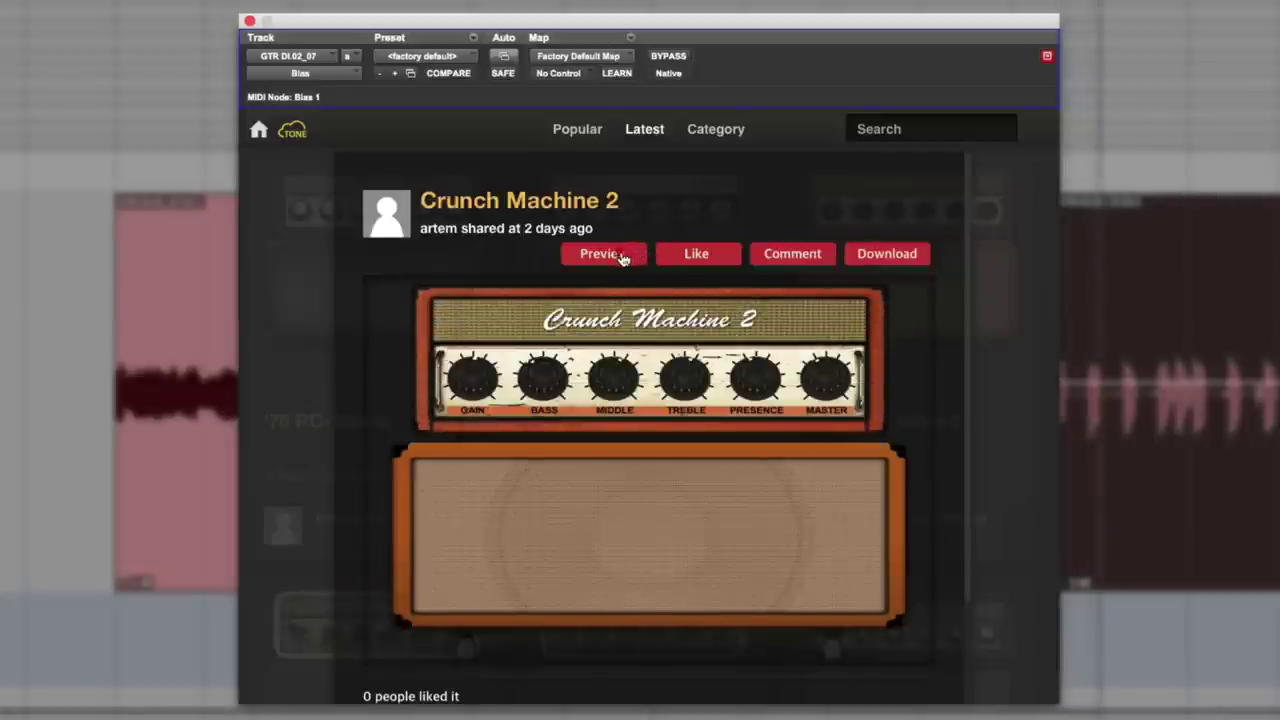
click(621, 256)
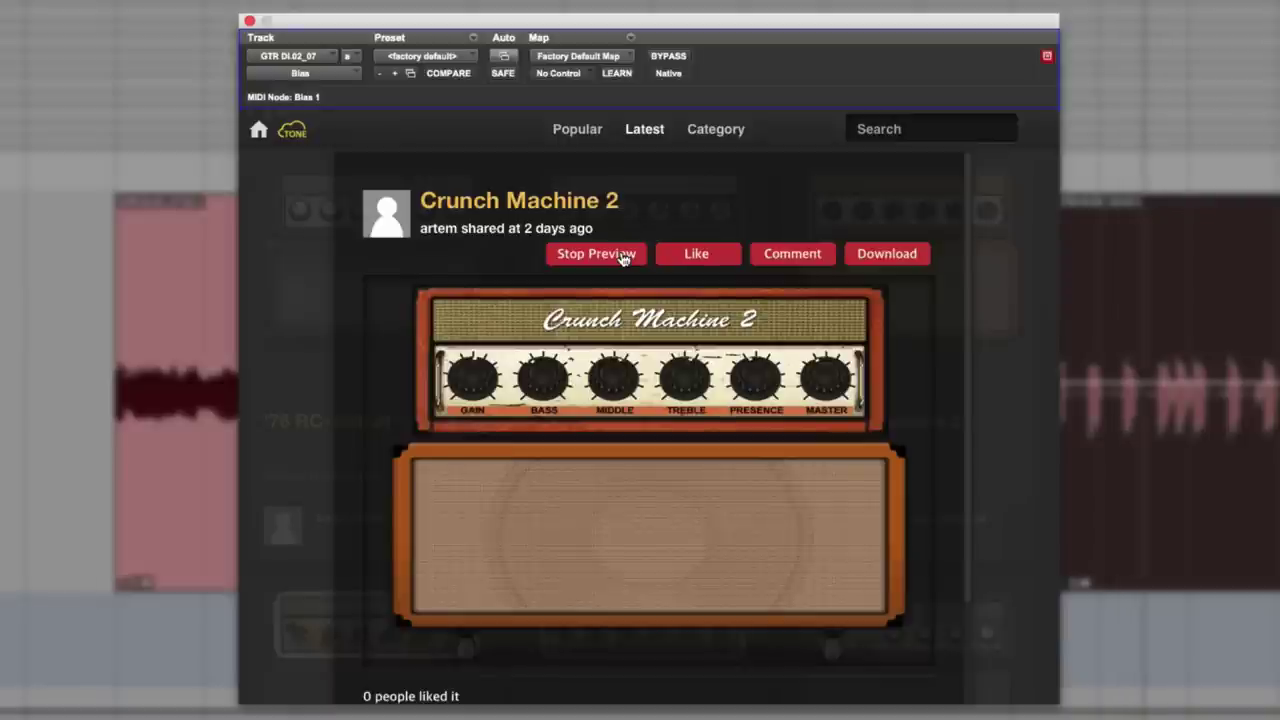
click(621, 256)
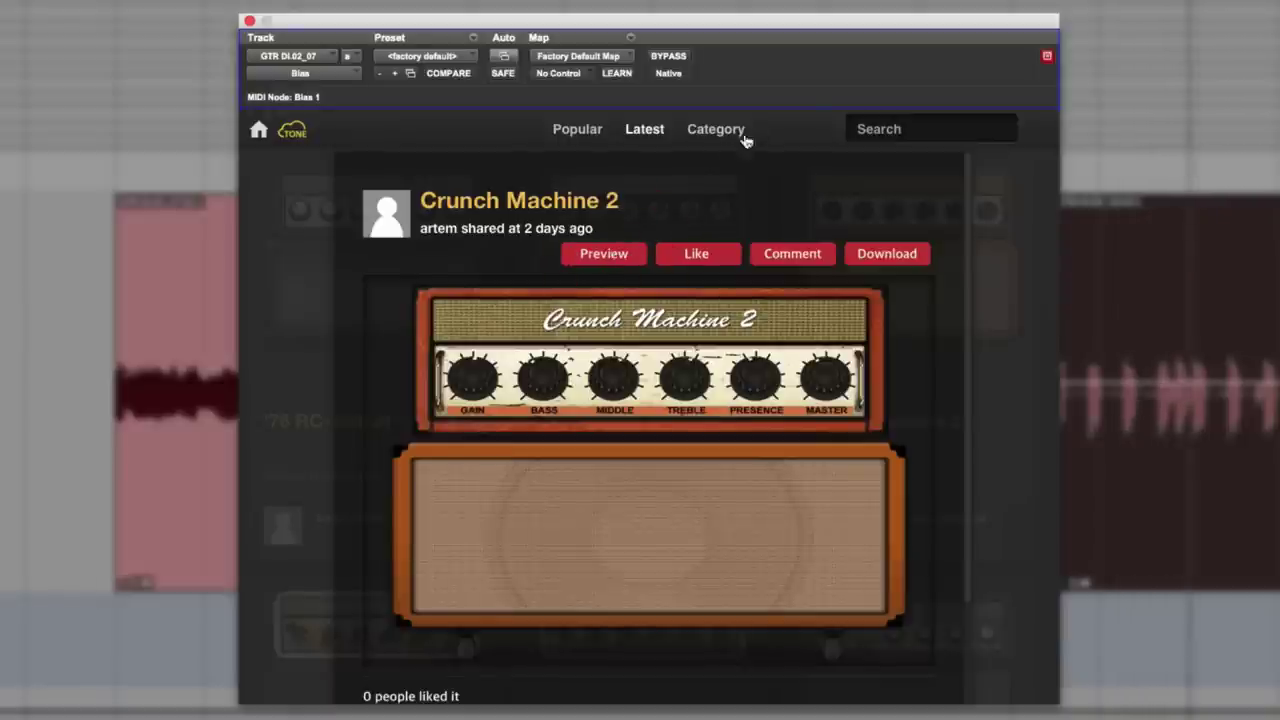
click(776, 129)
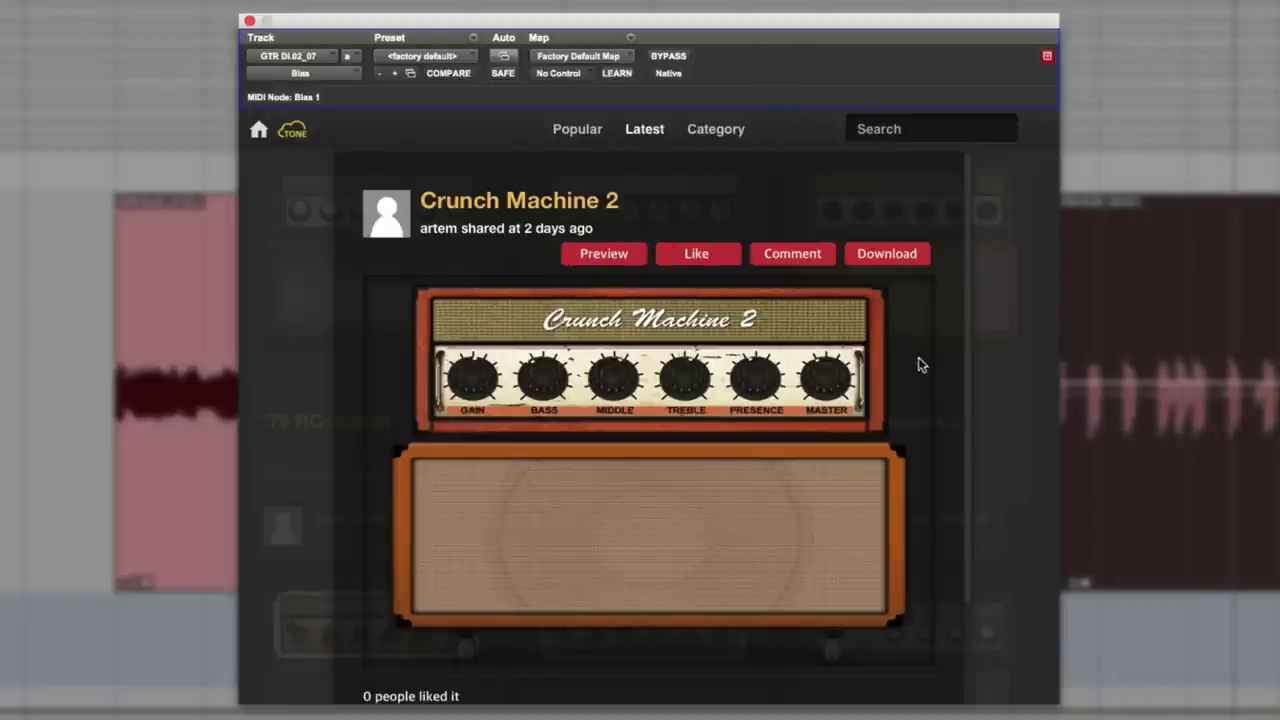
click(988, 350)
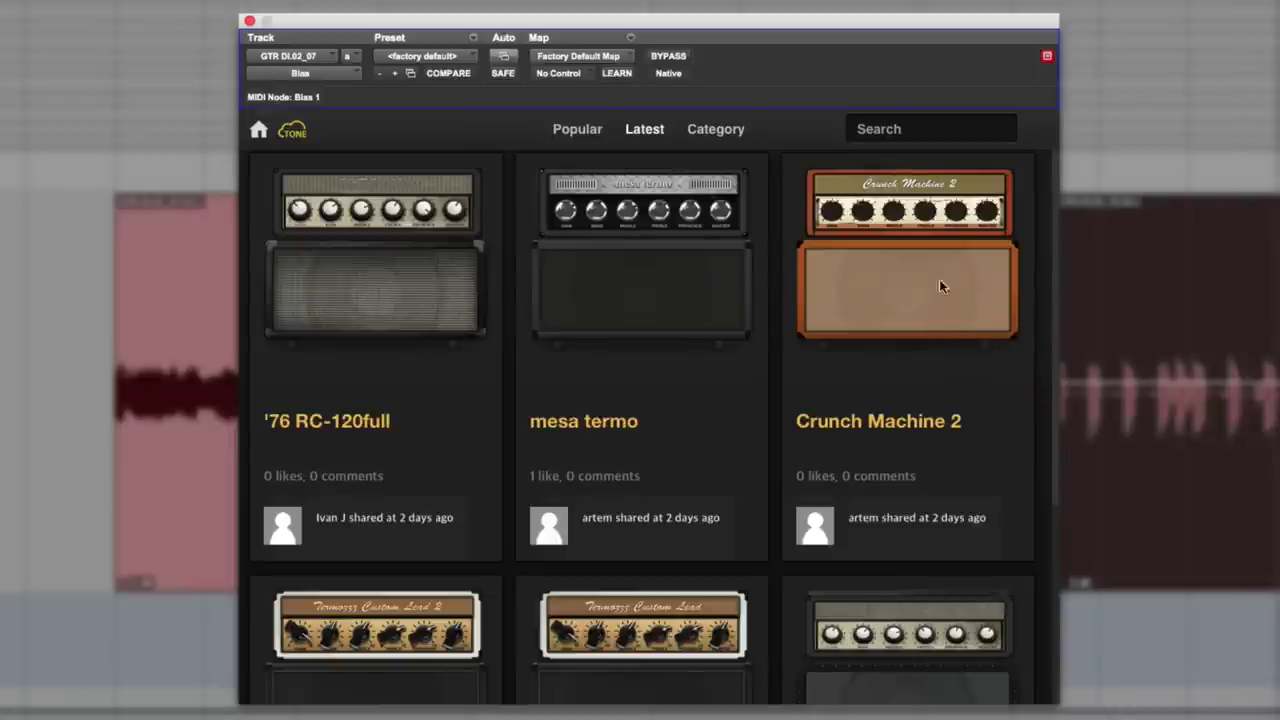
Search ToneCloud for 'jazz', preview Blue Taco, then go back to the amp editor
click(896, 138)
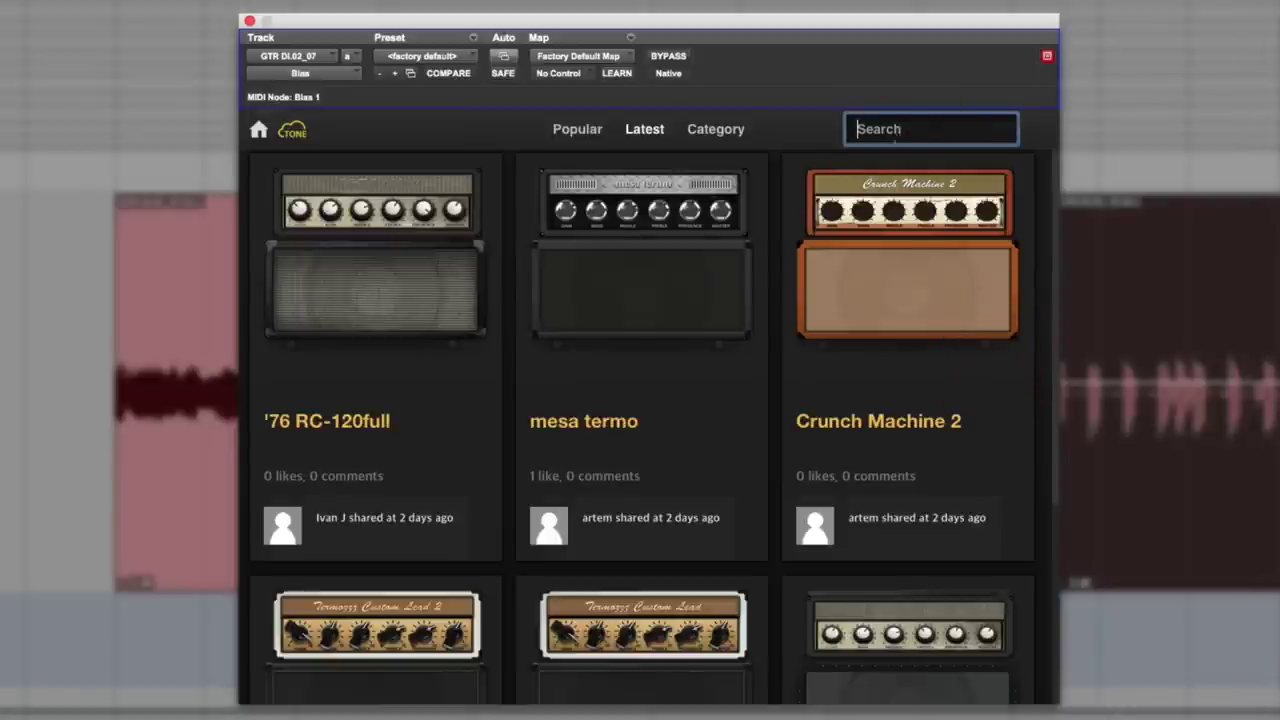
text(jazz)
key(Return)
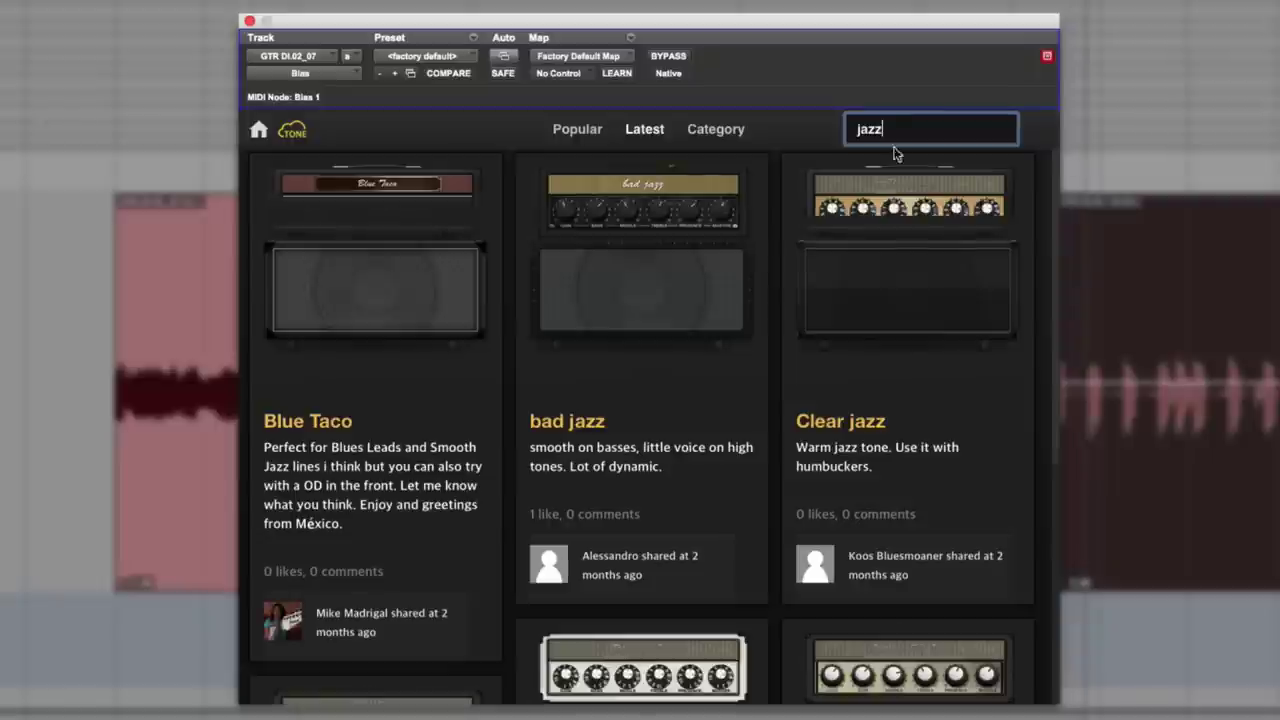
click(443, 258)
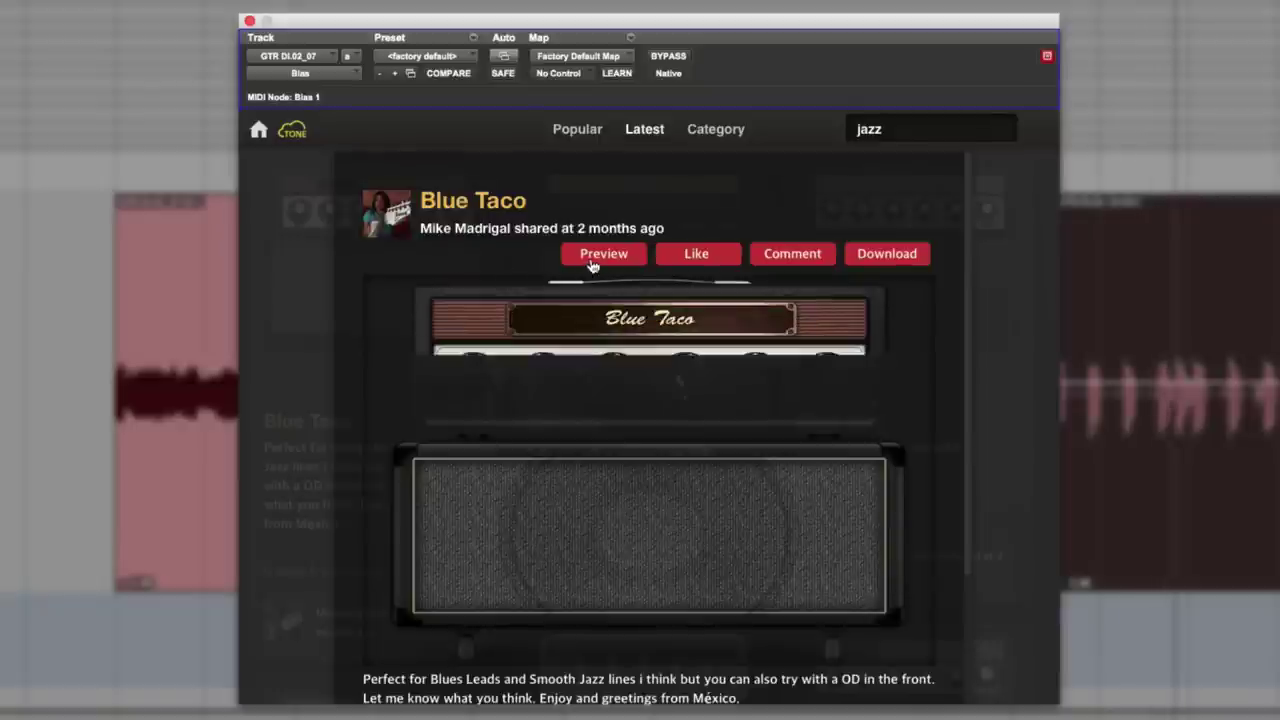
click(594, 258)
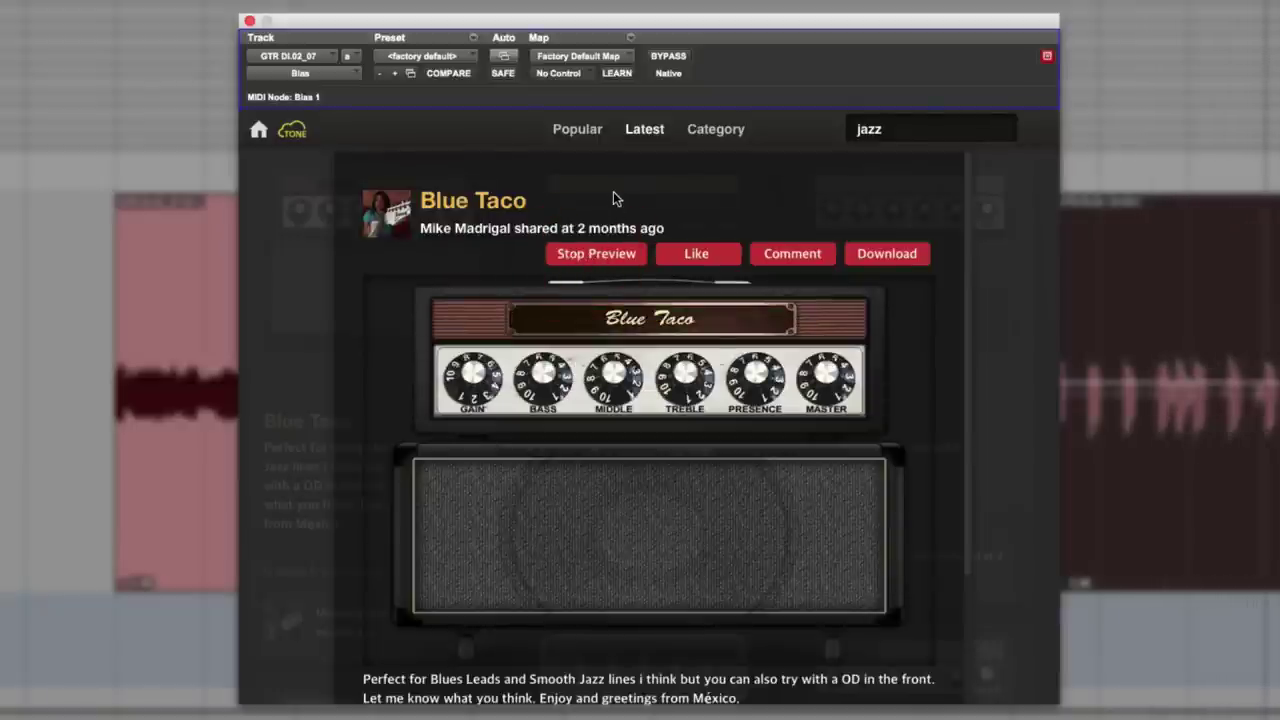
click(606, 256)
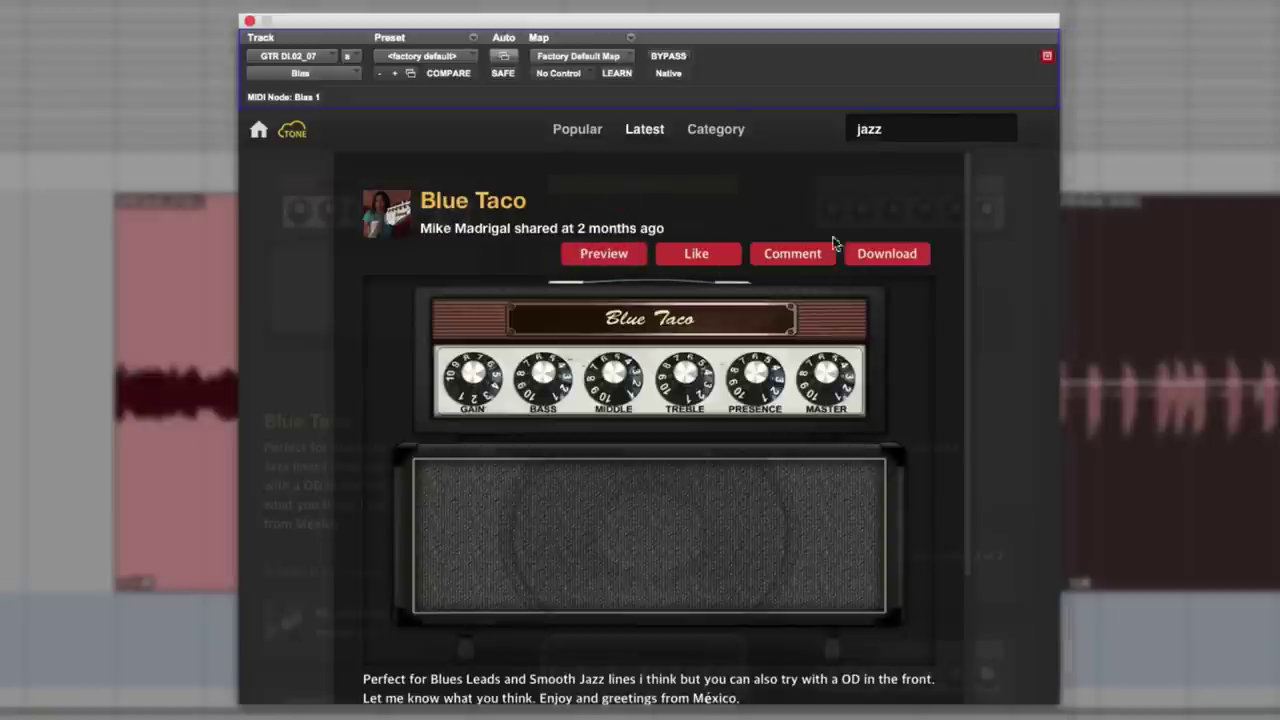
click(788, 114)
click(985, 262)
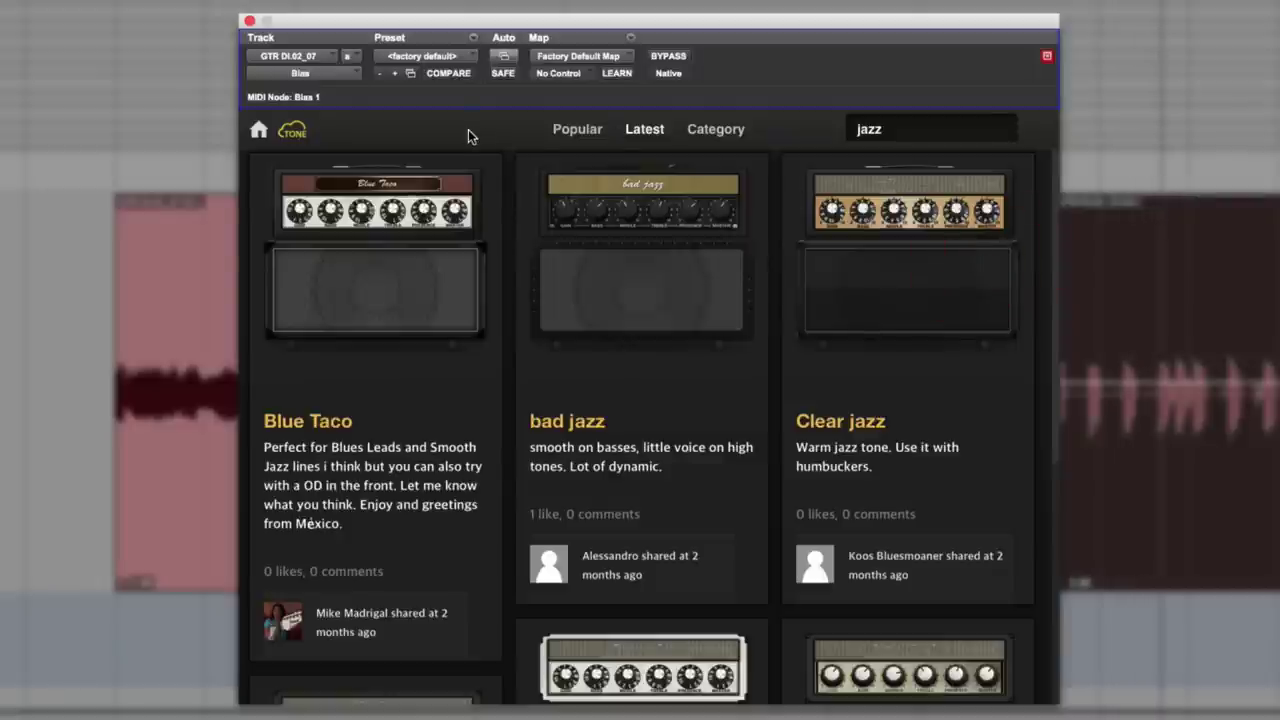
click(259, 131)
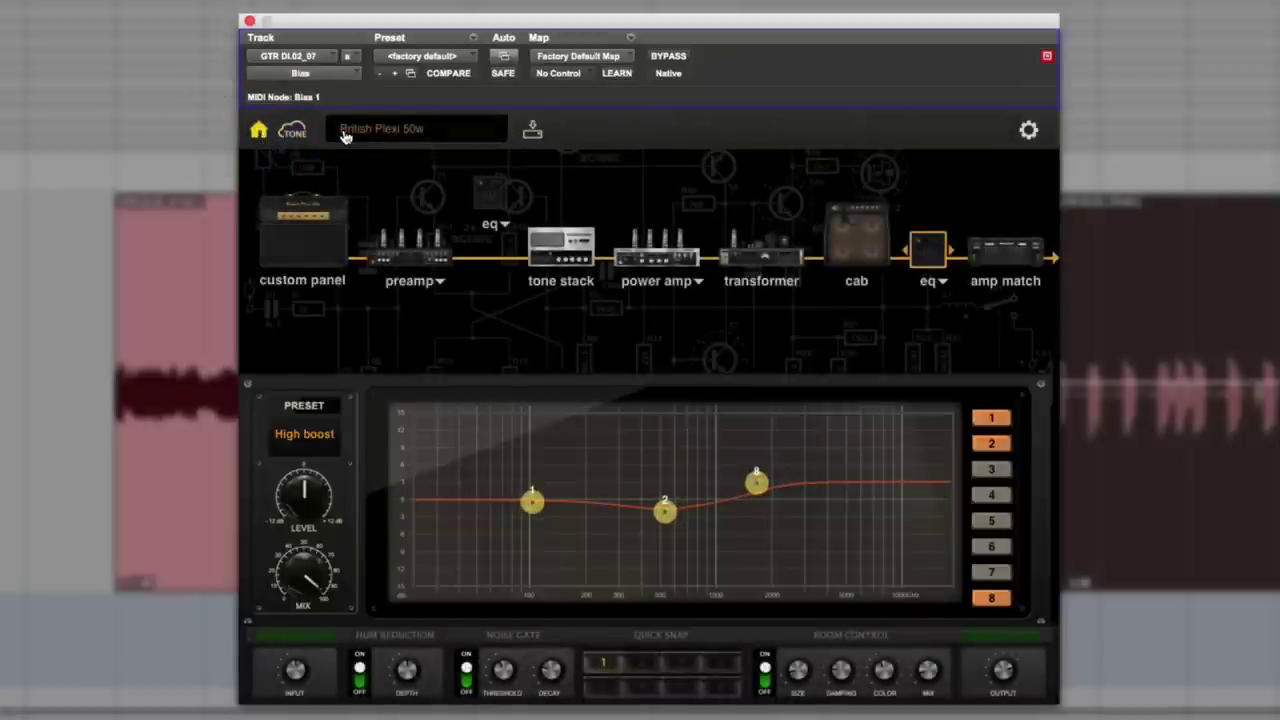
Load the Custom amps Fireballs EL34 and then Dynamic VH-4
click(345, 136)
mouse_move(422, 543)
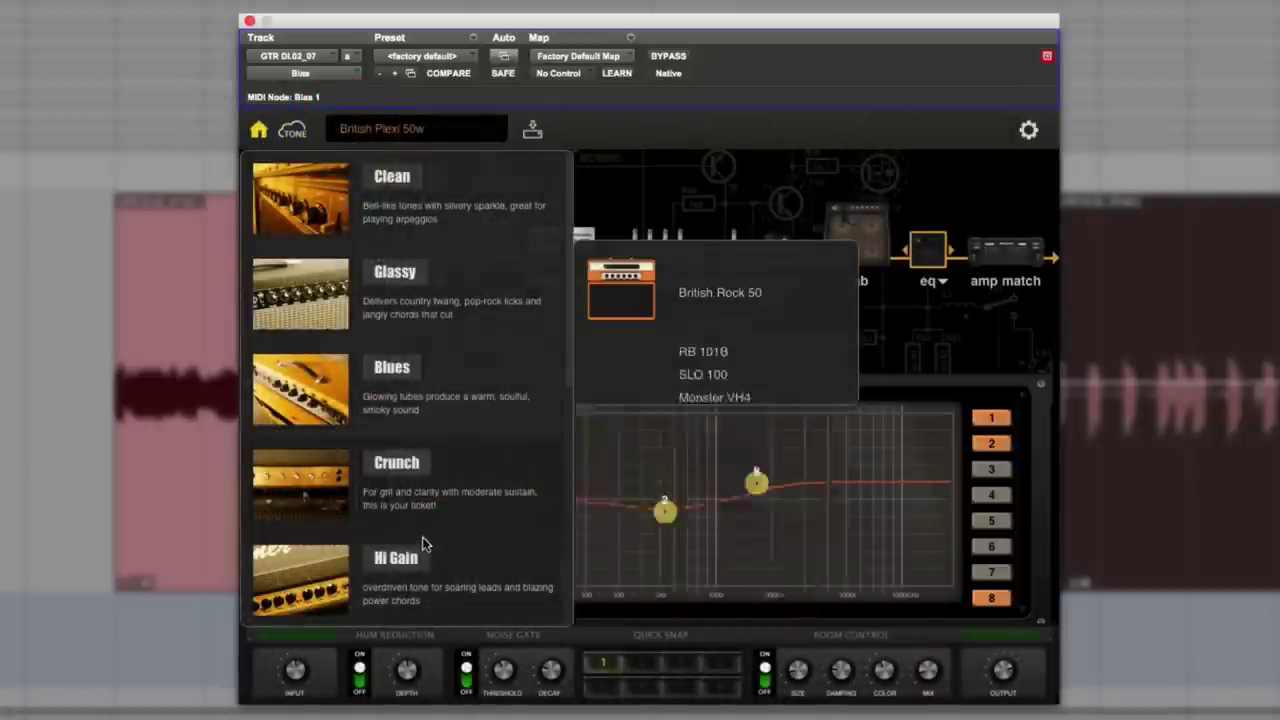
scroll(422, 543, down, 5)
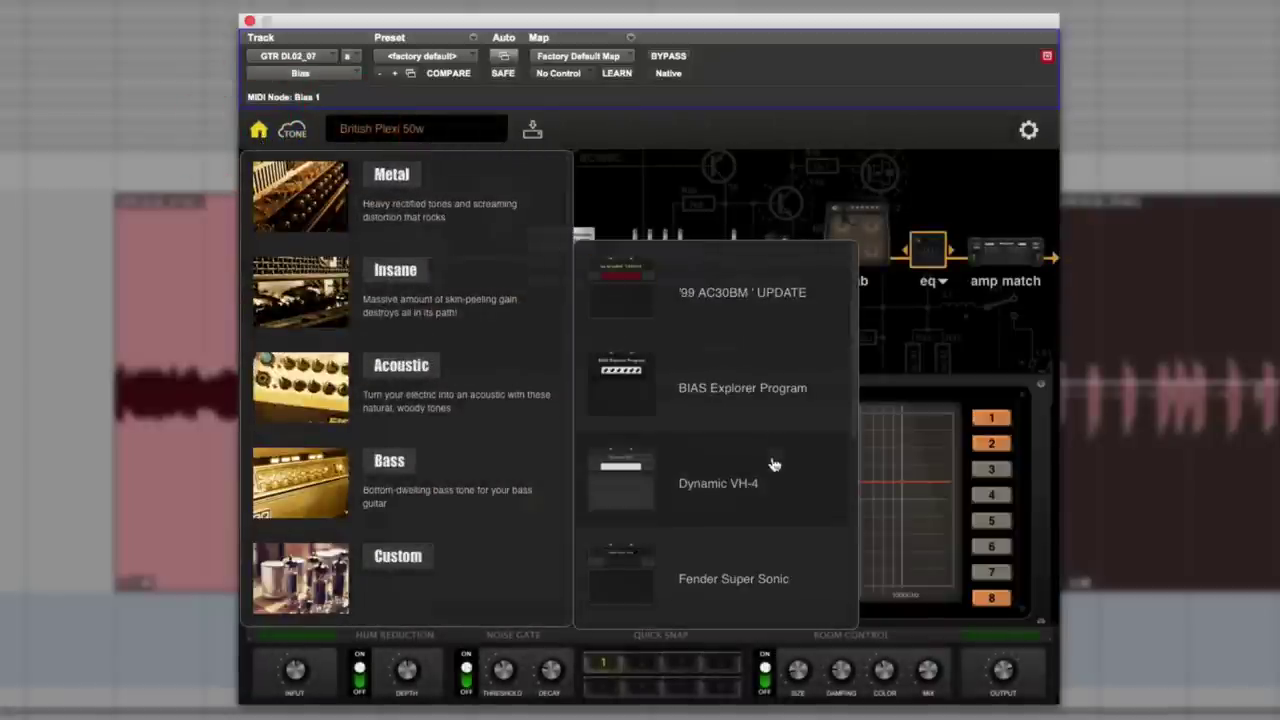
scroll(727, 524, down, 4)
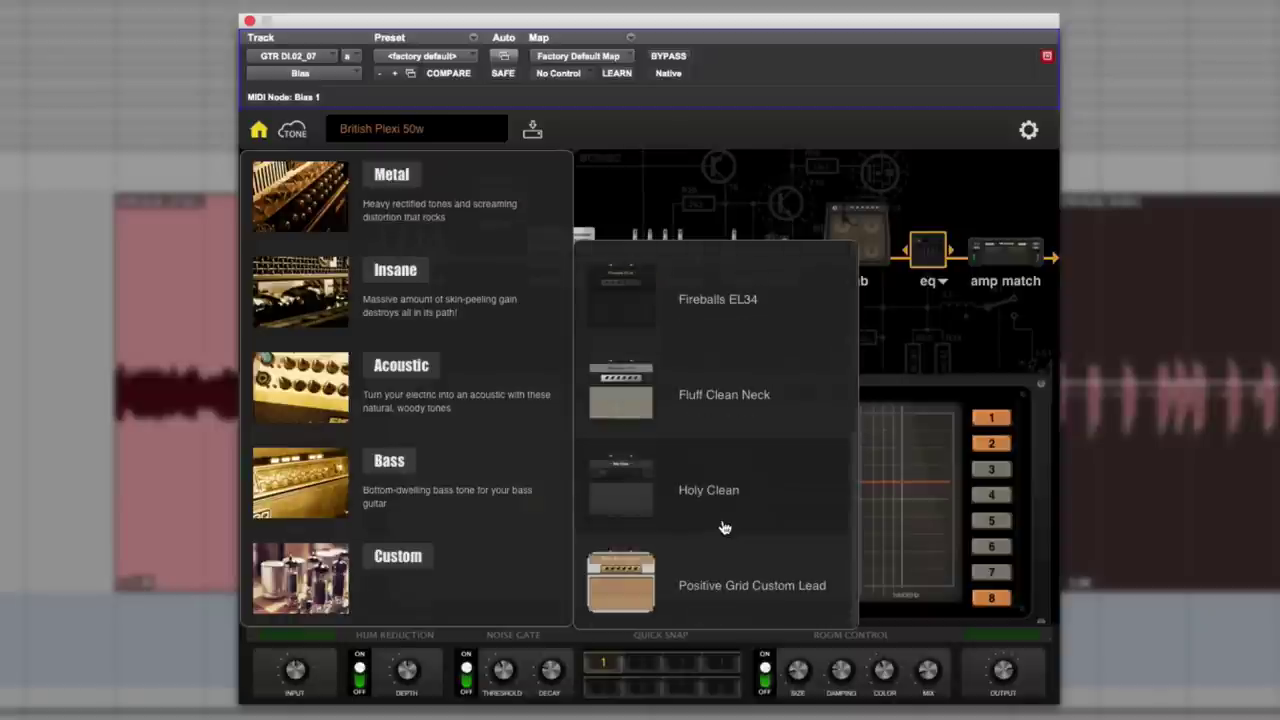
scroll(724, 527, up, 3)
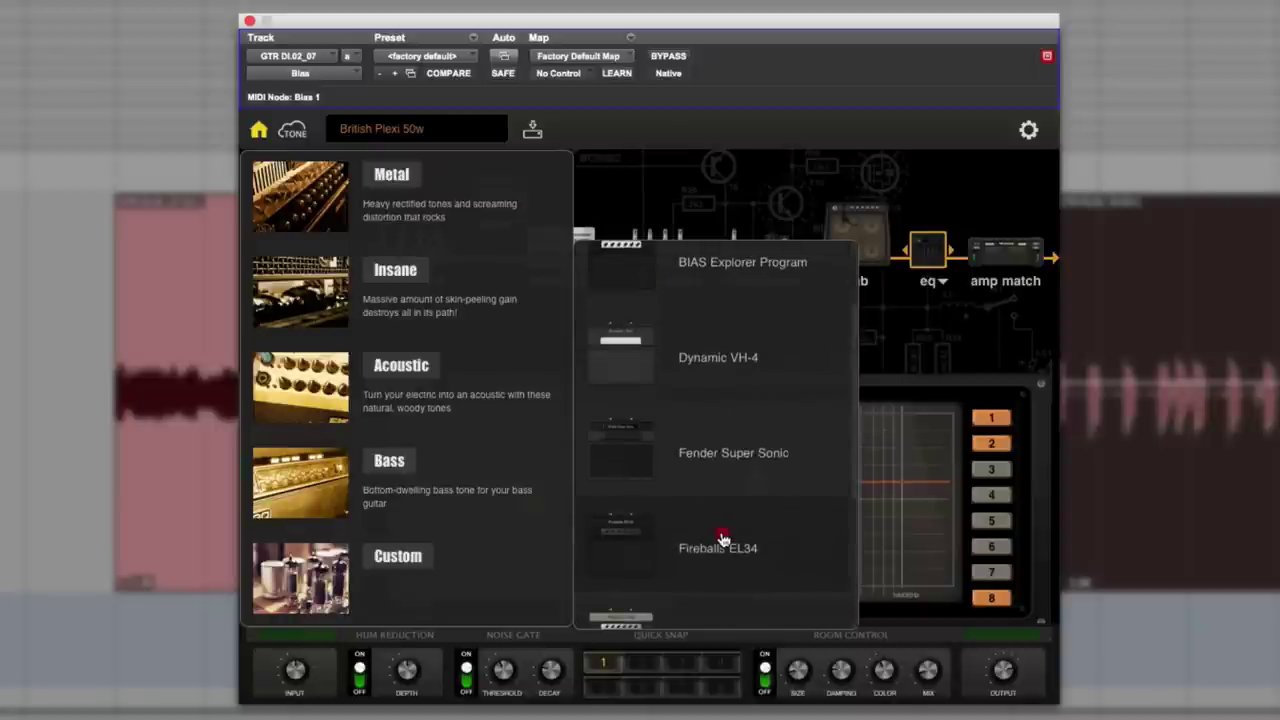
click(723, 539)
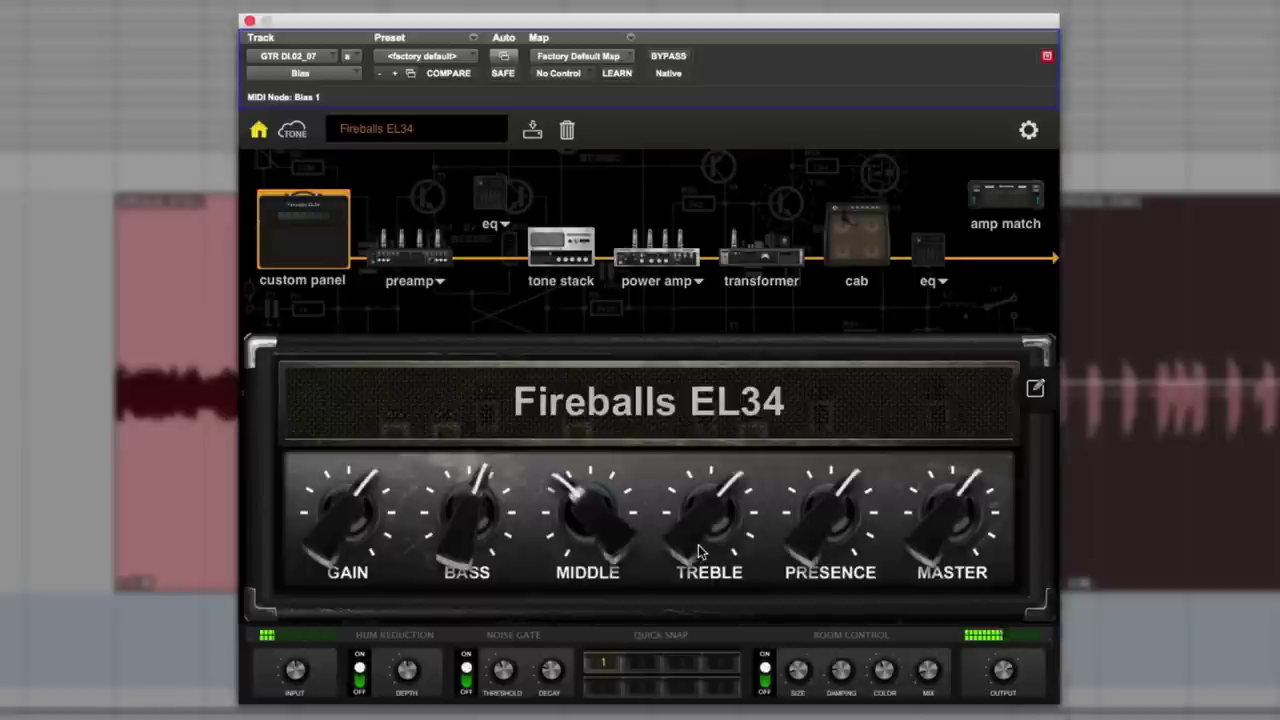
click(406, 127)
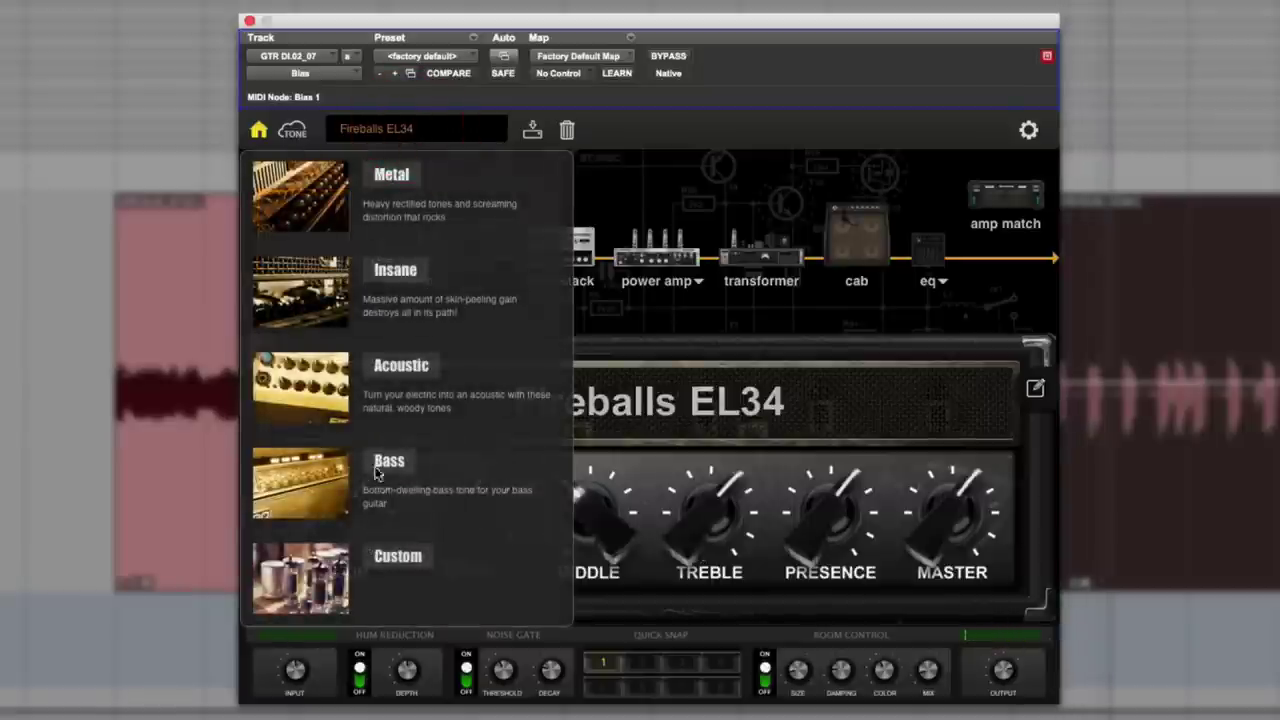
mouse_move(440, 598)
click(686, 492)
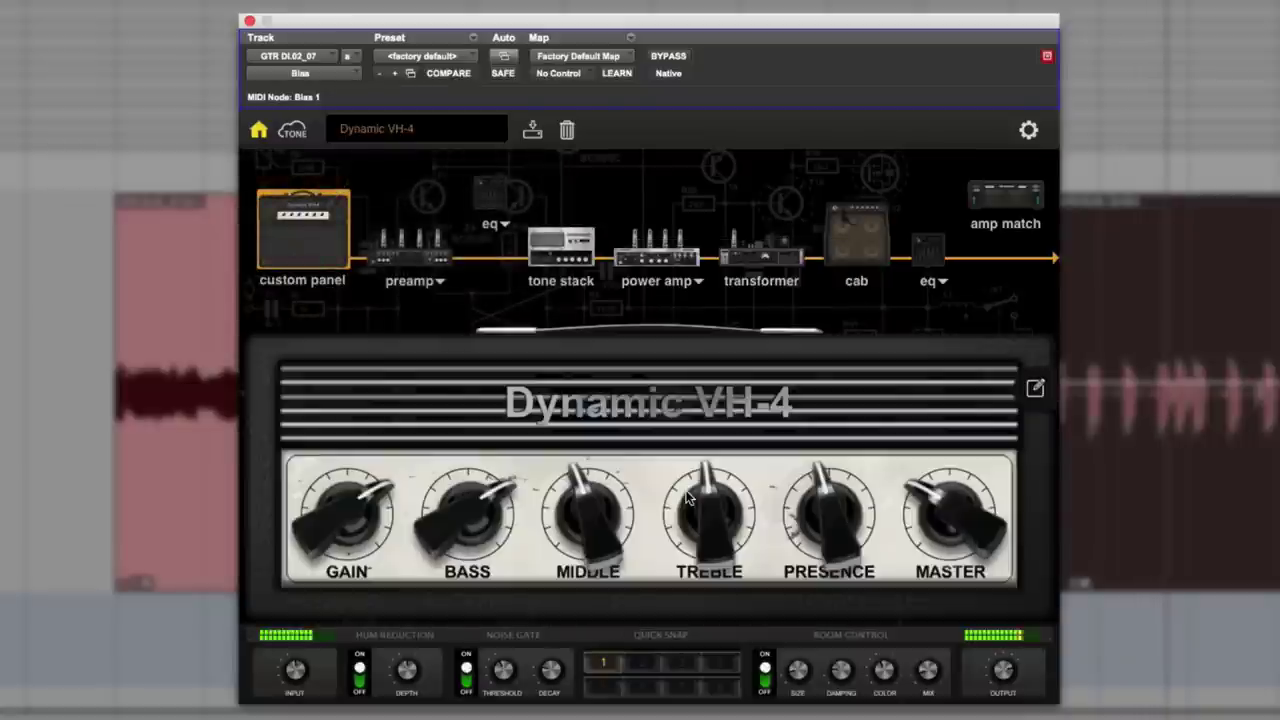
Load the Custom amps '99 AC30BM ' UPDATE and then Fender Super Sonic
click(376, 129)
mouse_move(400, 600)
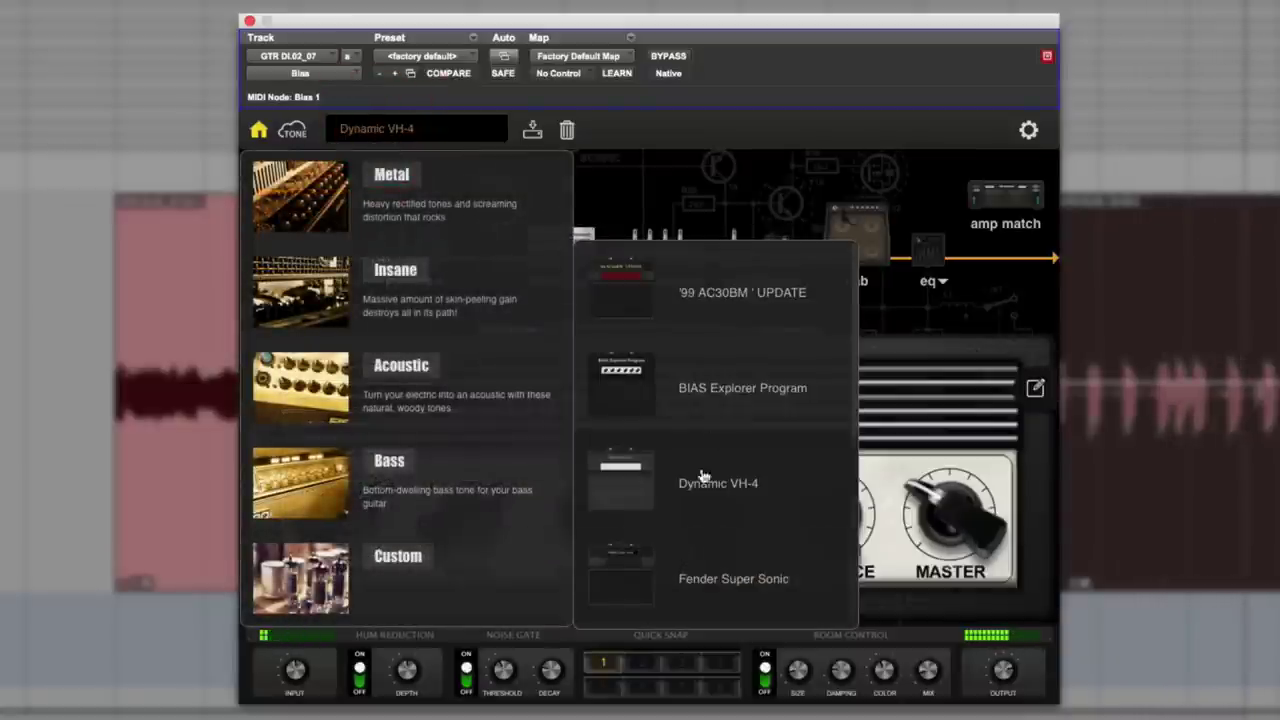
click(718, 320)
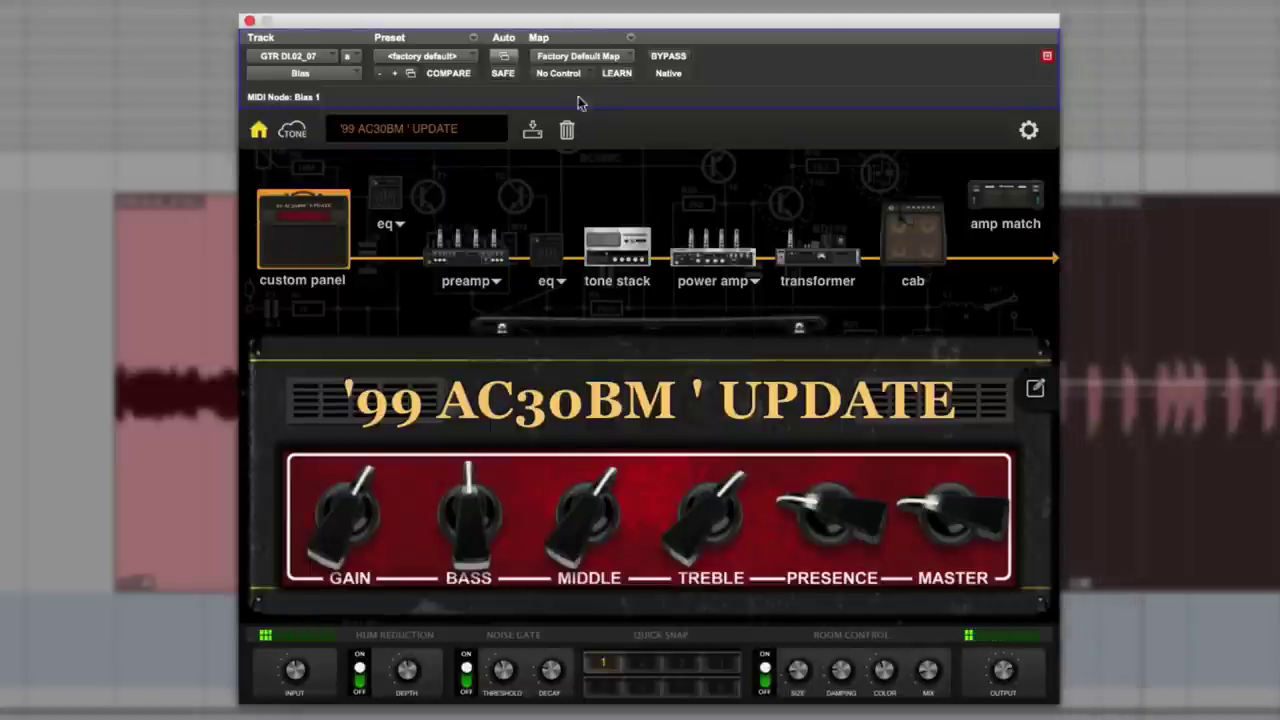
click(417, 137)
mouse_move(463, 600)
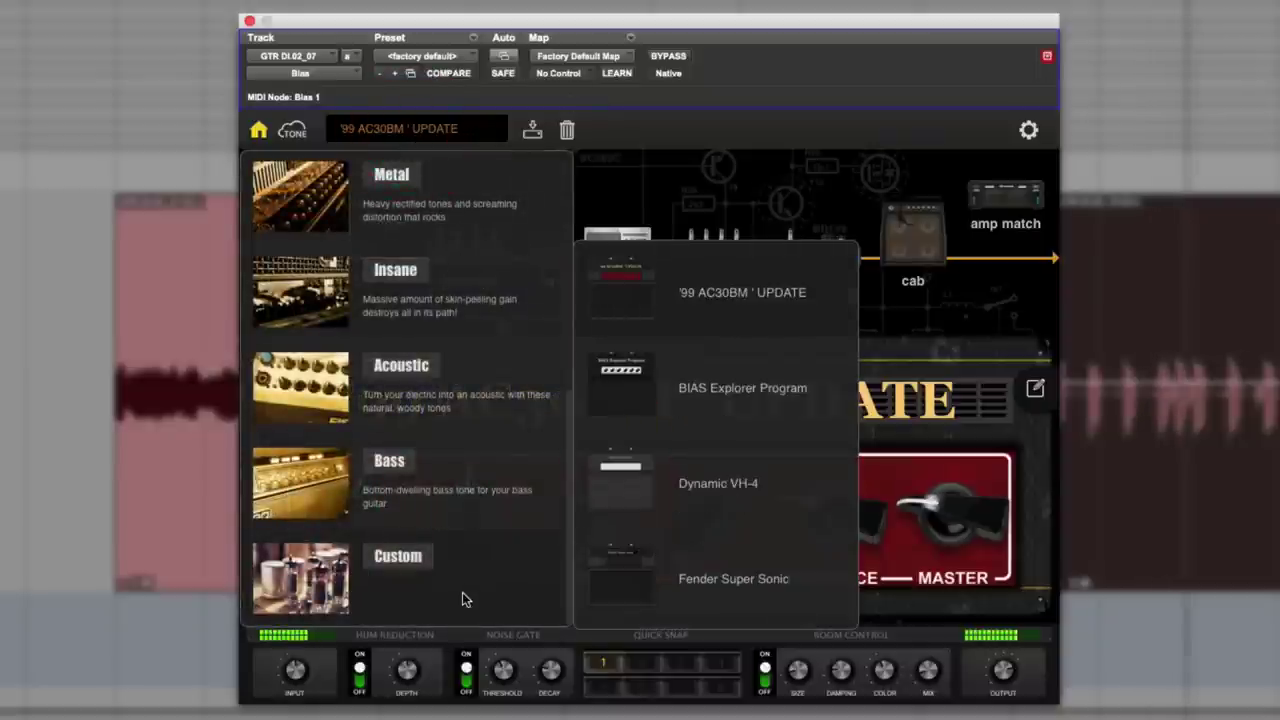
scroll(756, 538, down, 3)
click(703, 386)
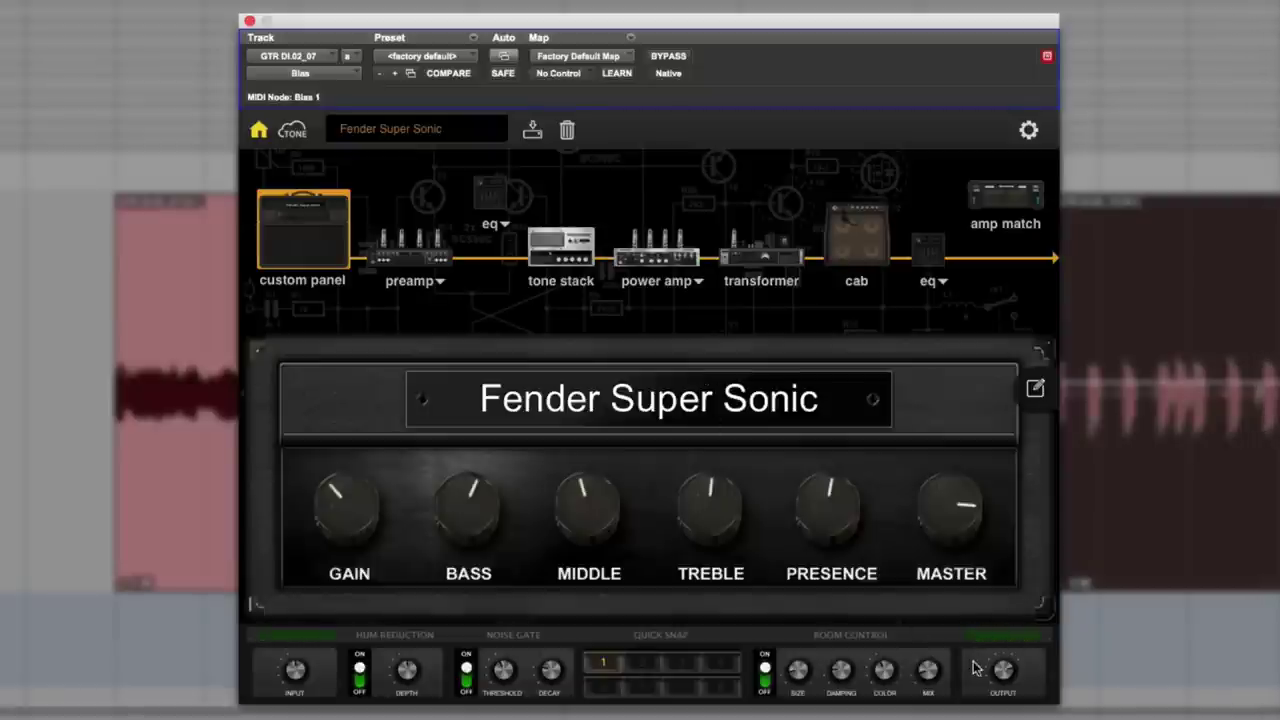
click(997, 683)
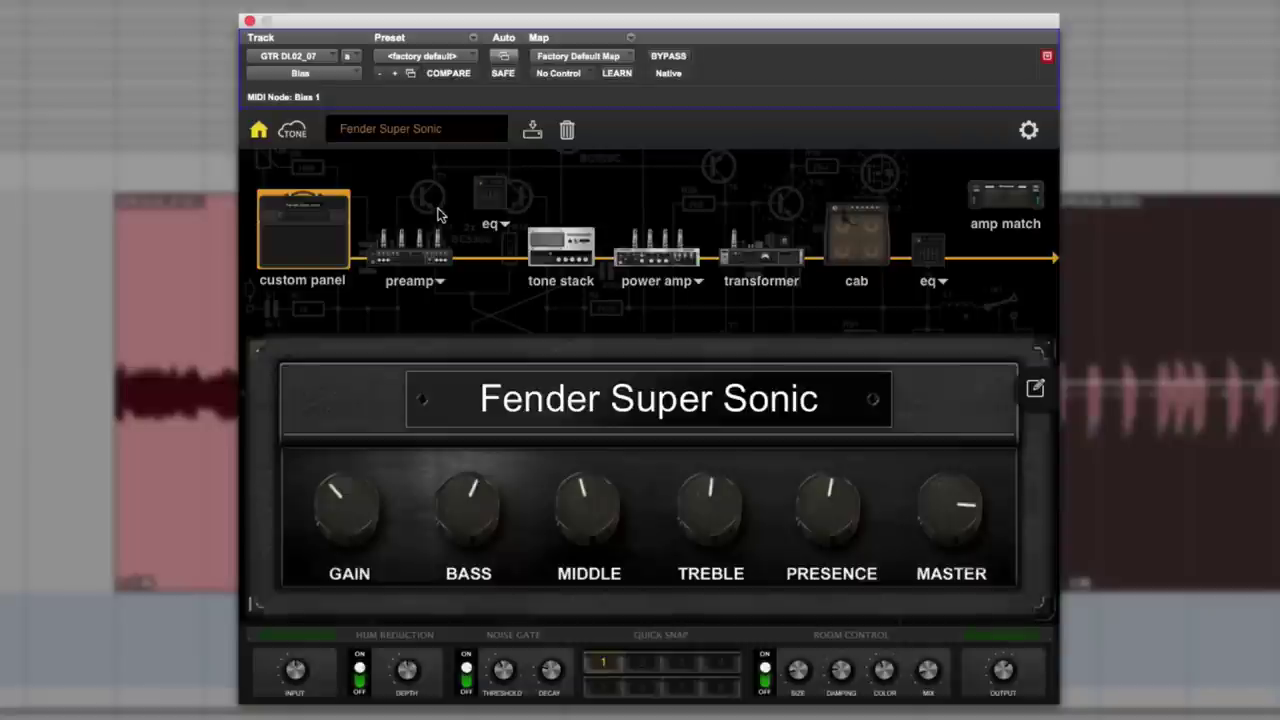
Load the Clean amps '76 RC-120 and then British 900 Clean
click(364, 128)
mouse_move(405, 340)
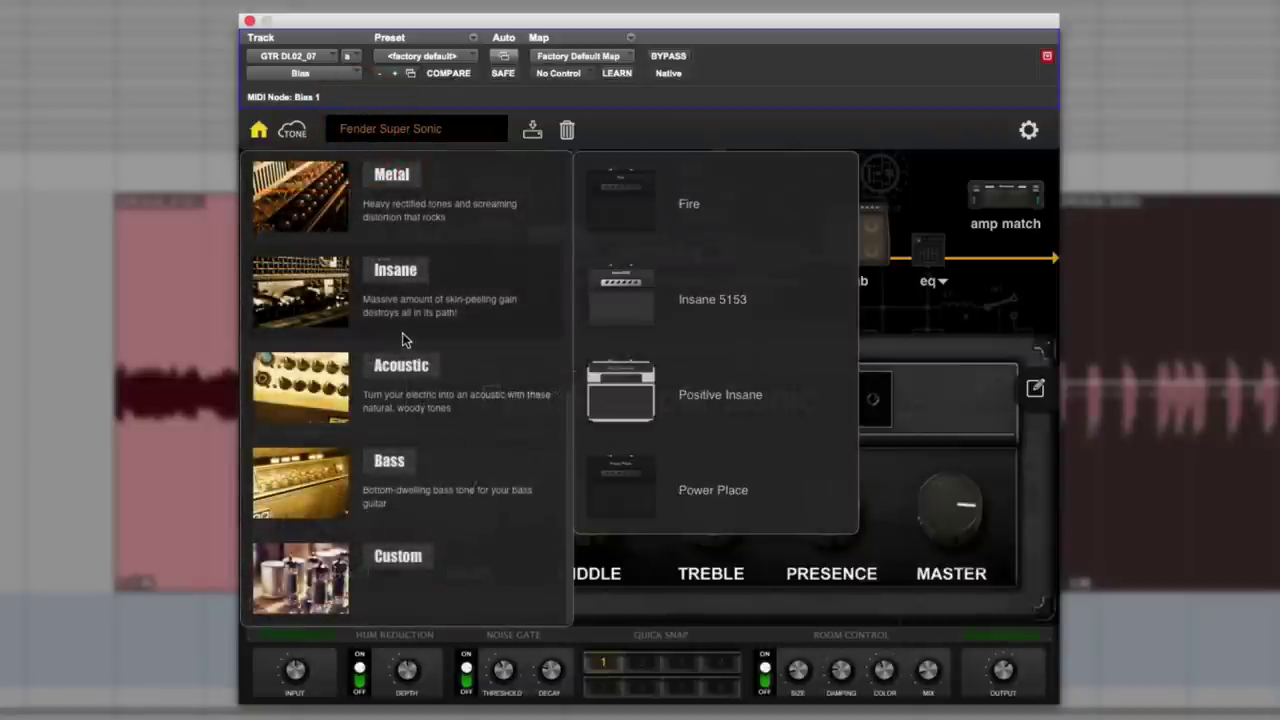
scroll(443, 343, up, 5)
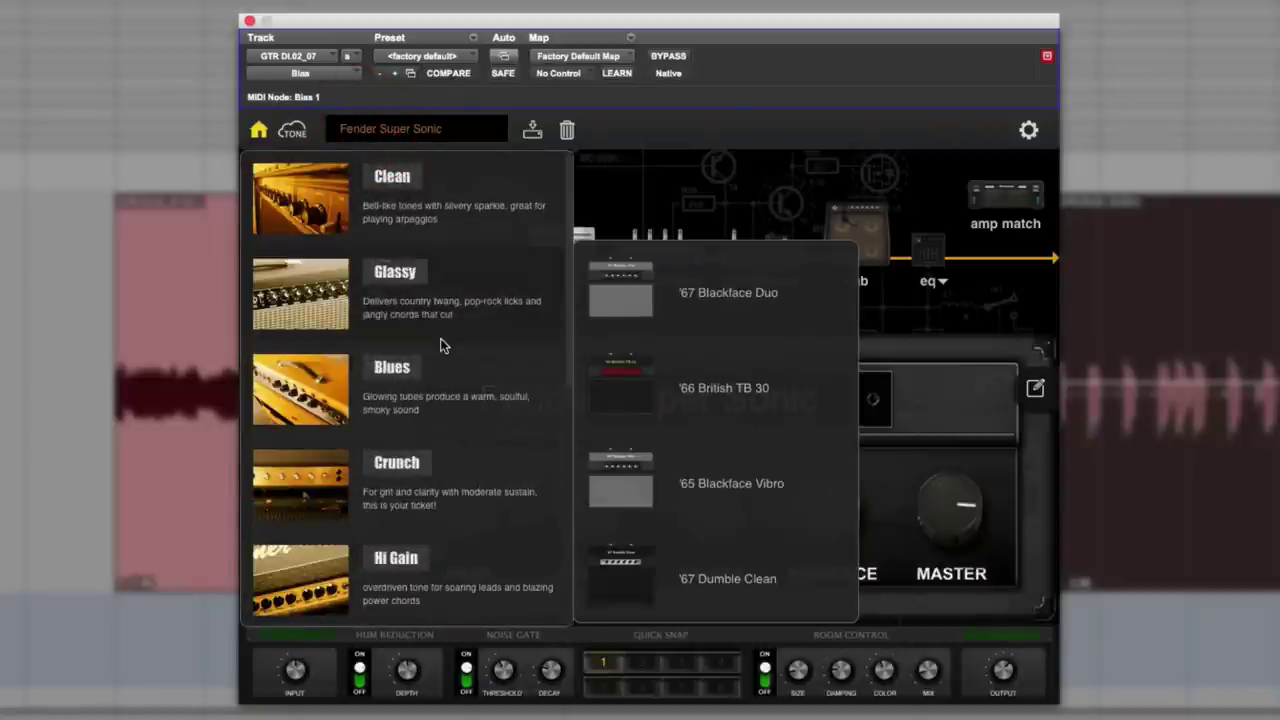
mouse_move(442, 229)
click(680, 205)
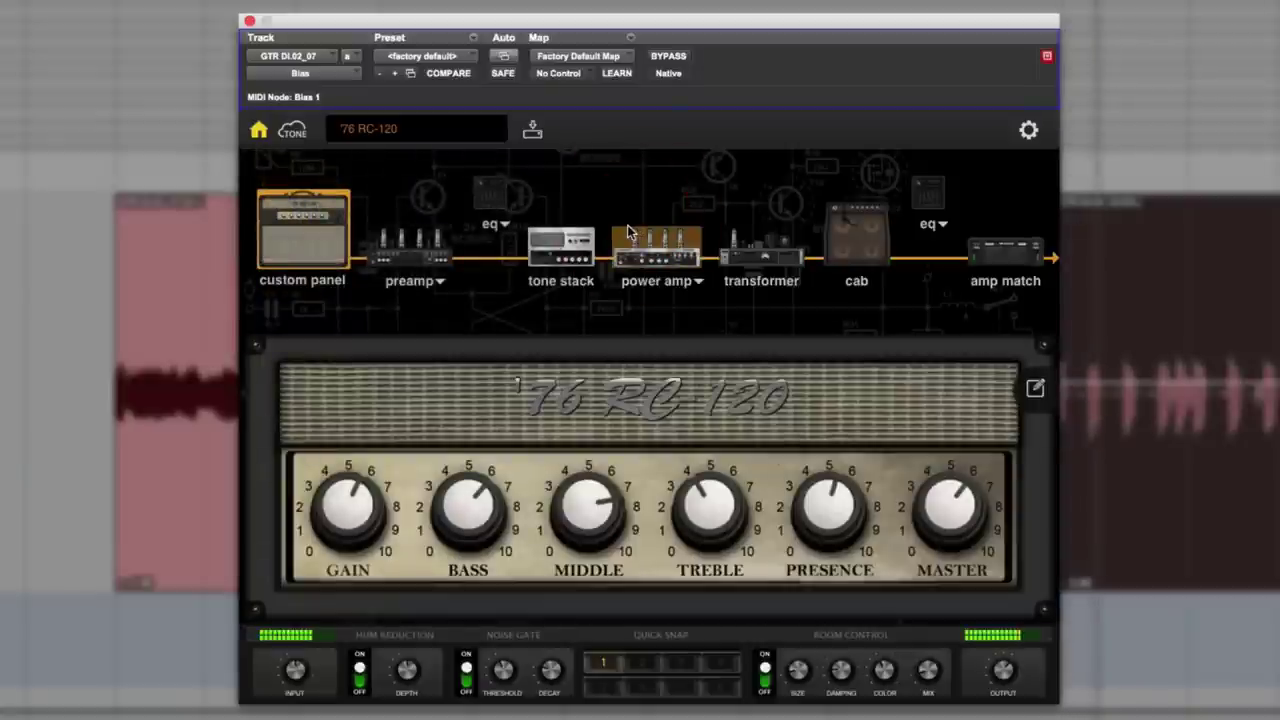
click(166, 471)
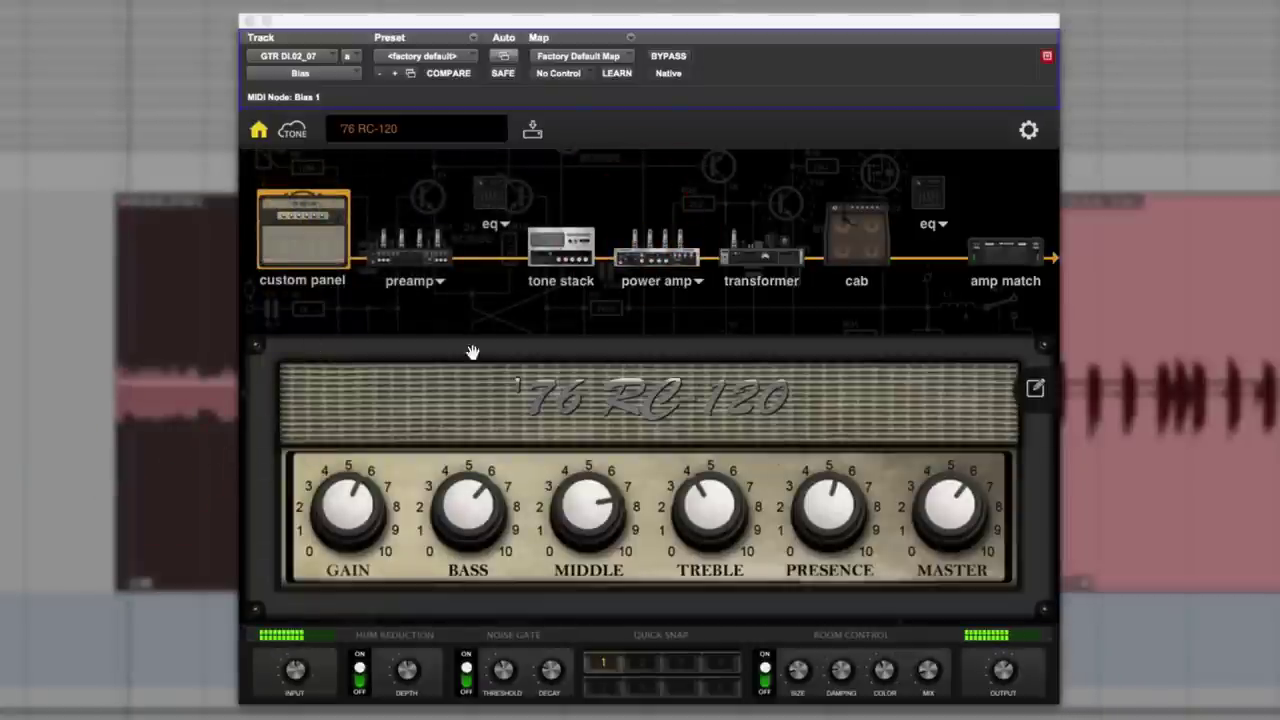
click(400, 129)
mouse_move(408, 195)
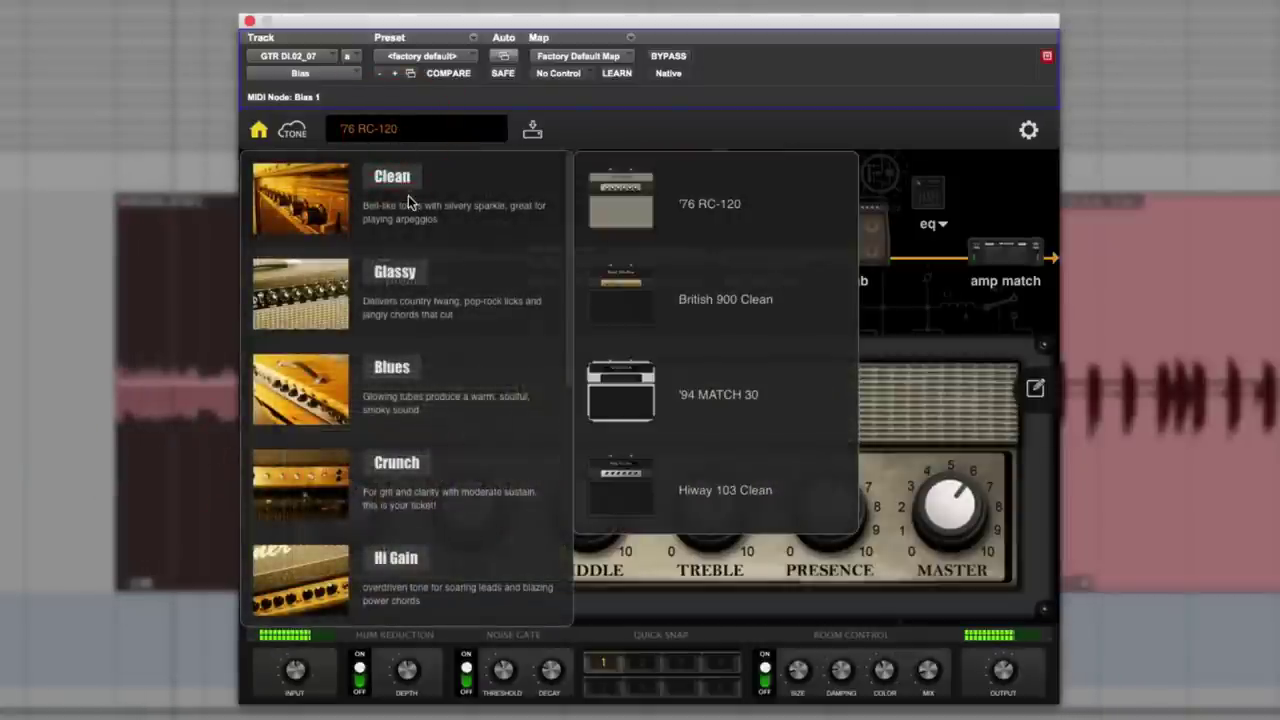
click(672, 310)
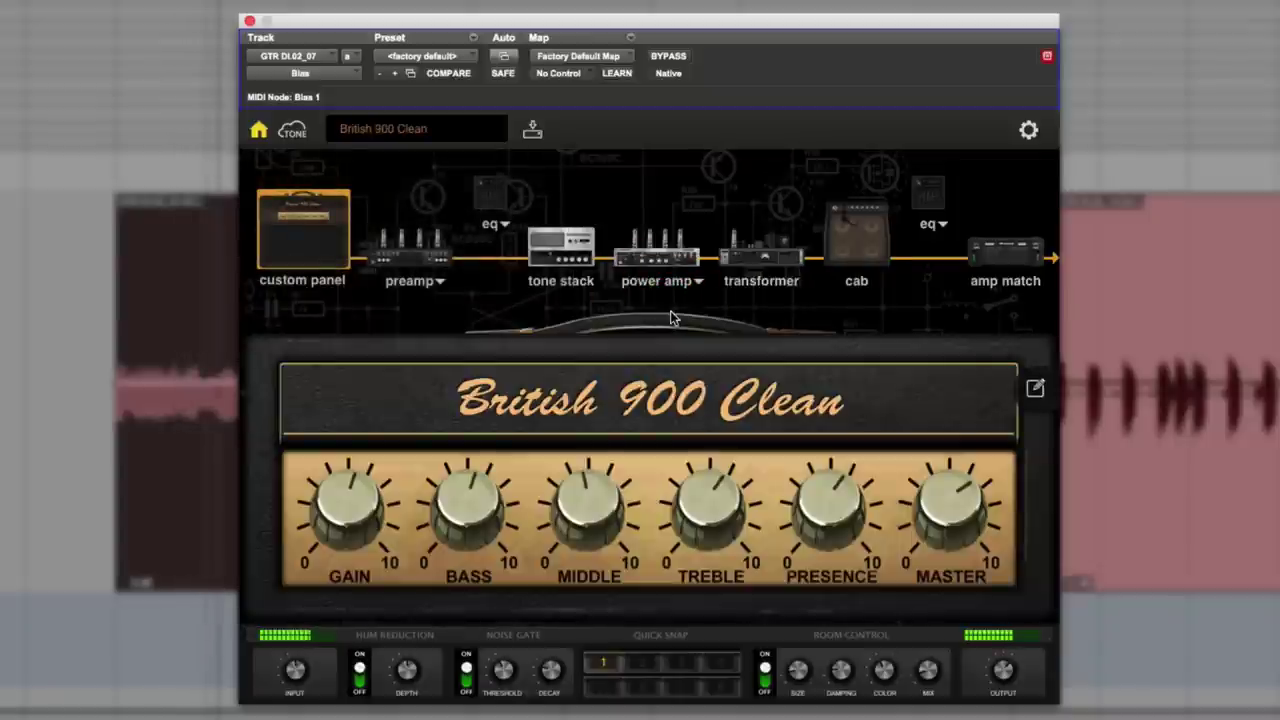
Load the Clean amps '94 MATCH 30 and then Hiway 103 Clean
click(405, 133)
mouse_move(410, 197)
click(688, 397)
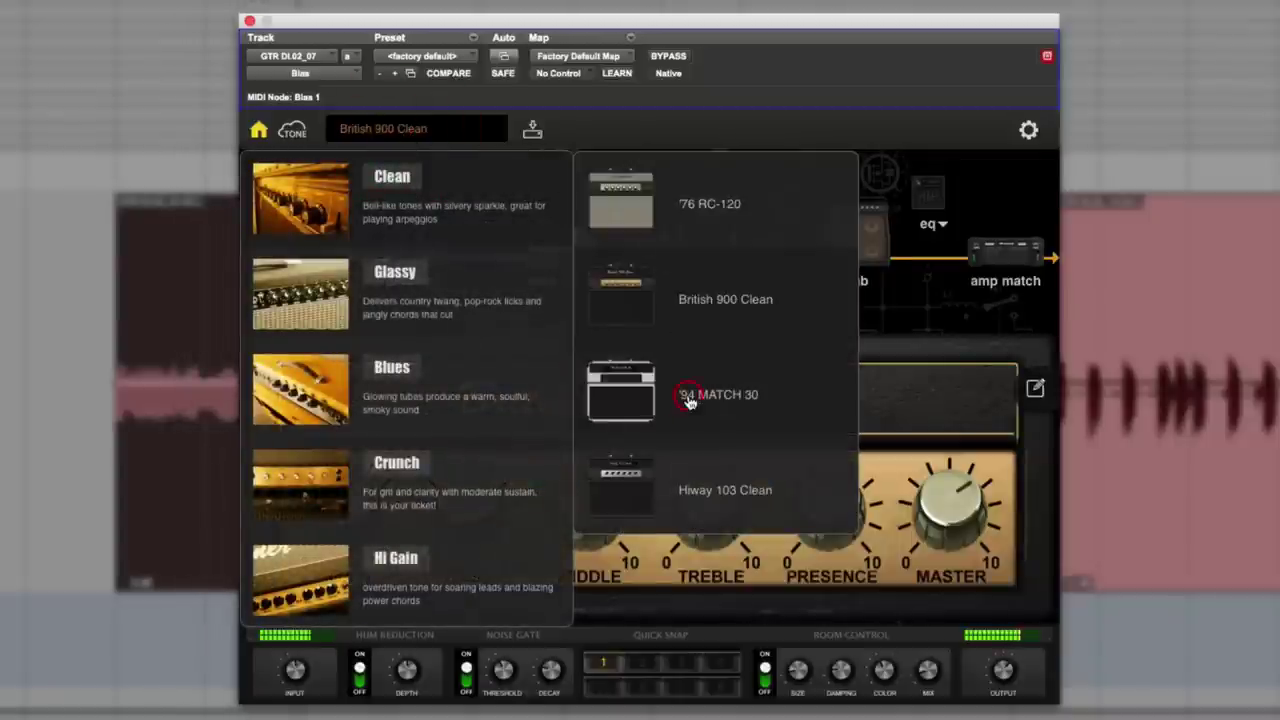
click(392, 131)
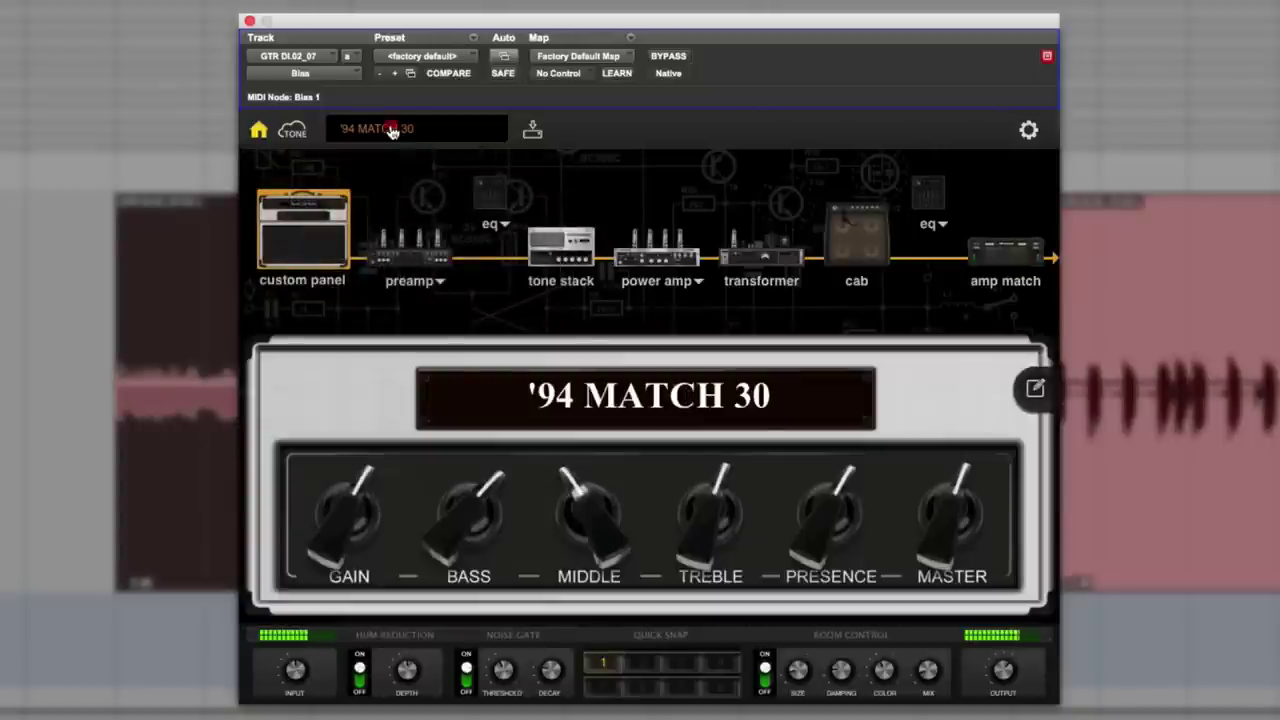
mouse_move(408, 205)
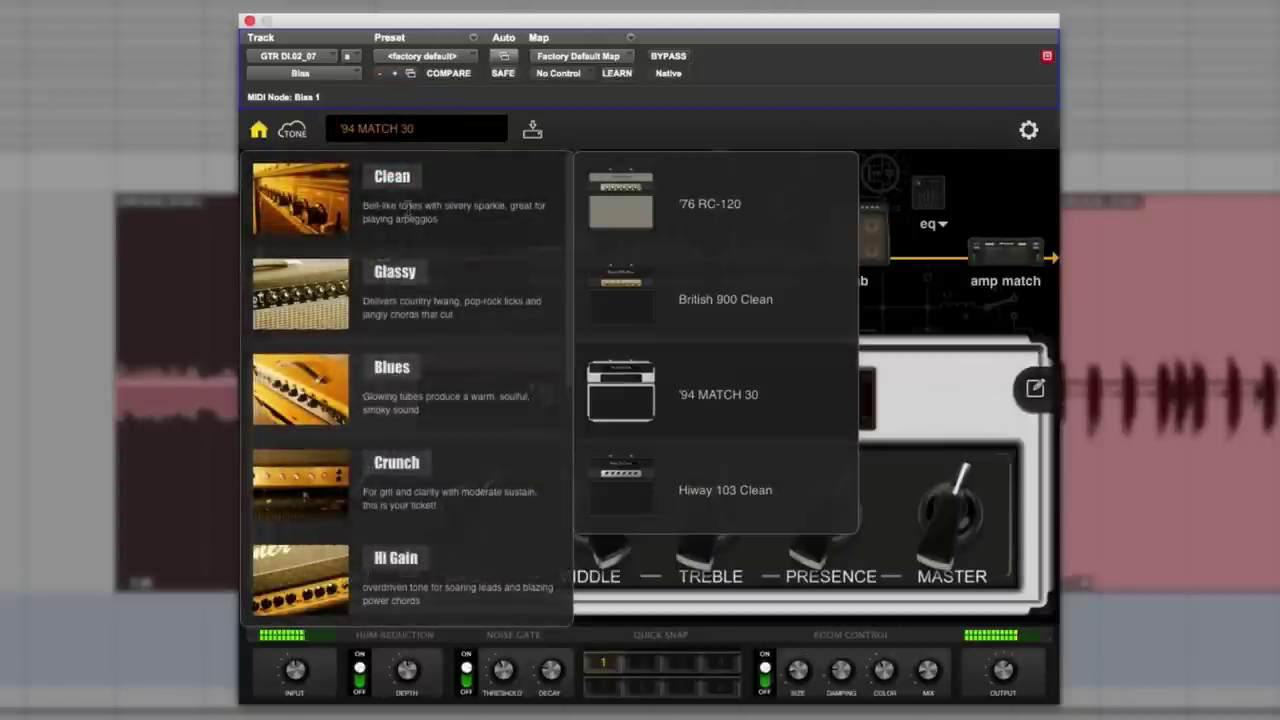
click(725, 492)
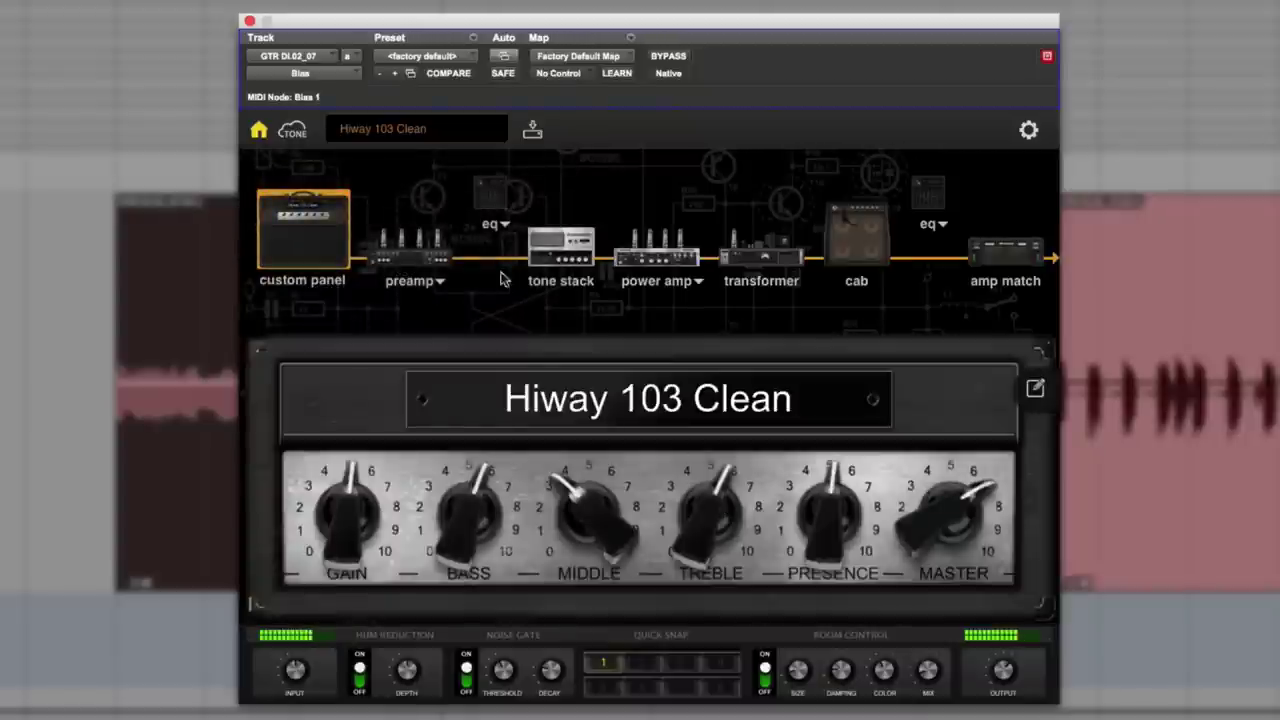
Load the Glassy amps '67 Blackface Duo and then '66 British TB 30
click(392, 131)
mouse_move(410, 313)
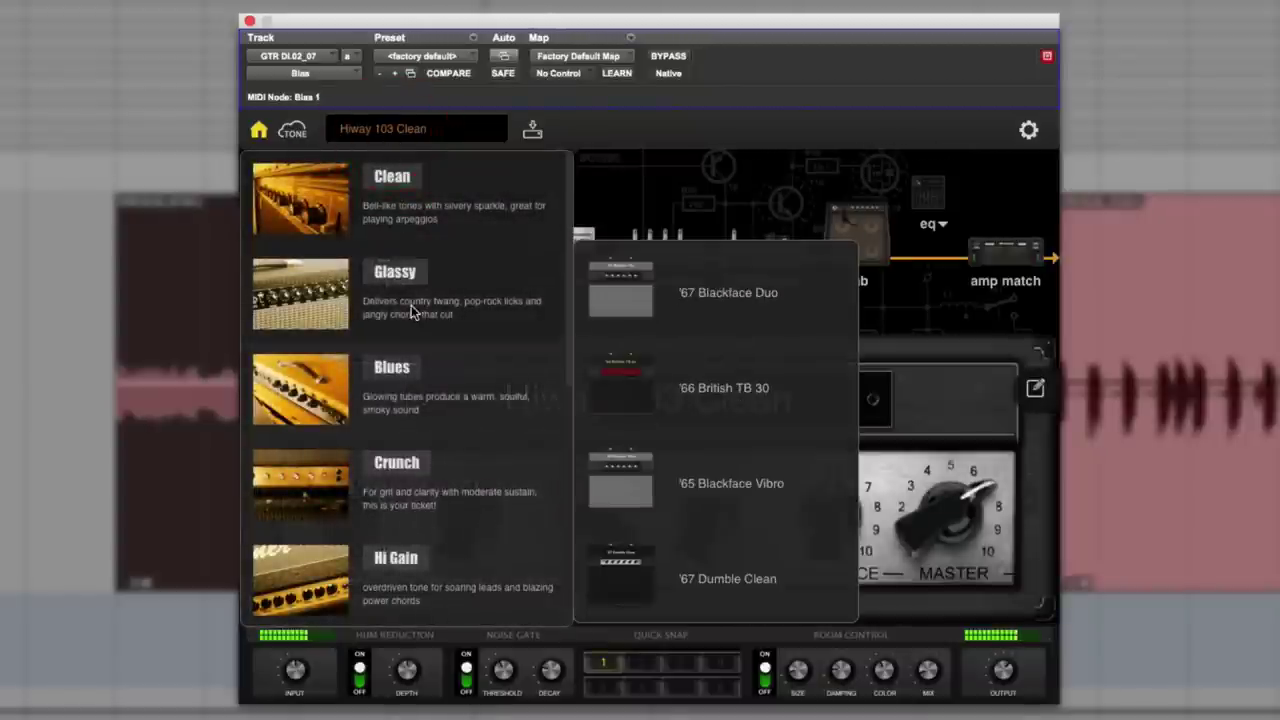
click(630, 300)
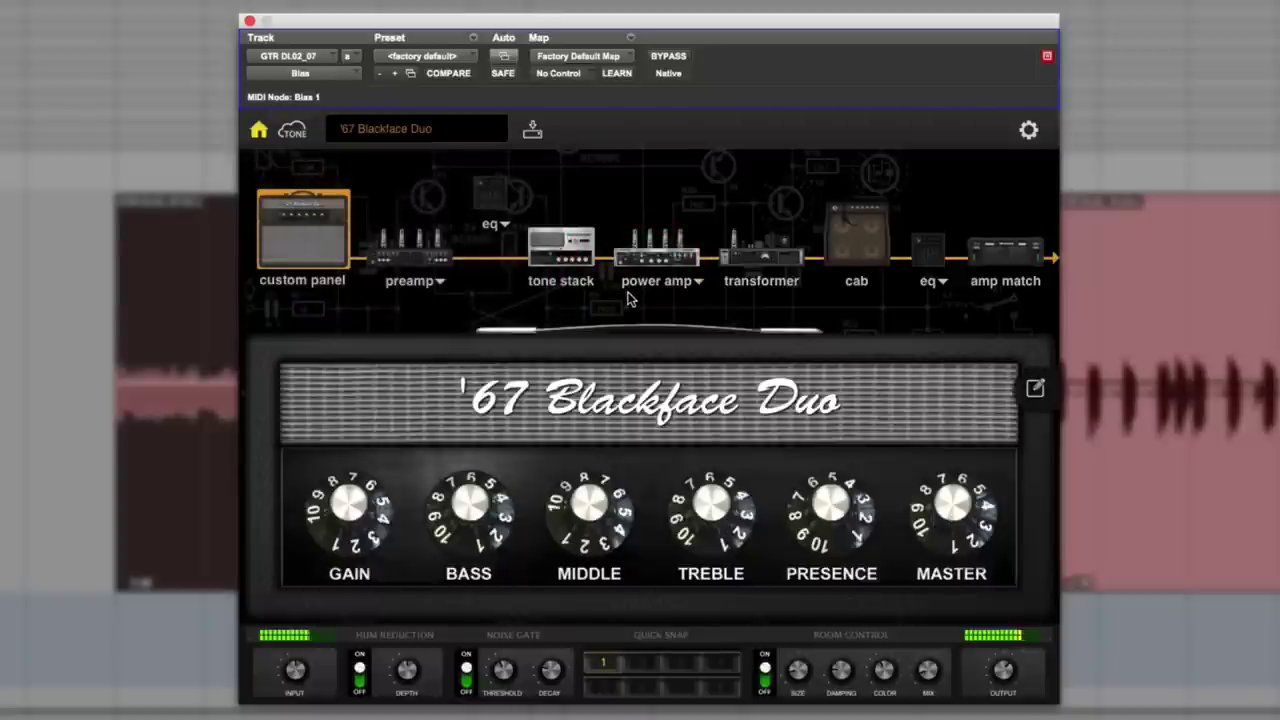
click(395, 130)
mouse_move(422, 288)
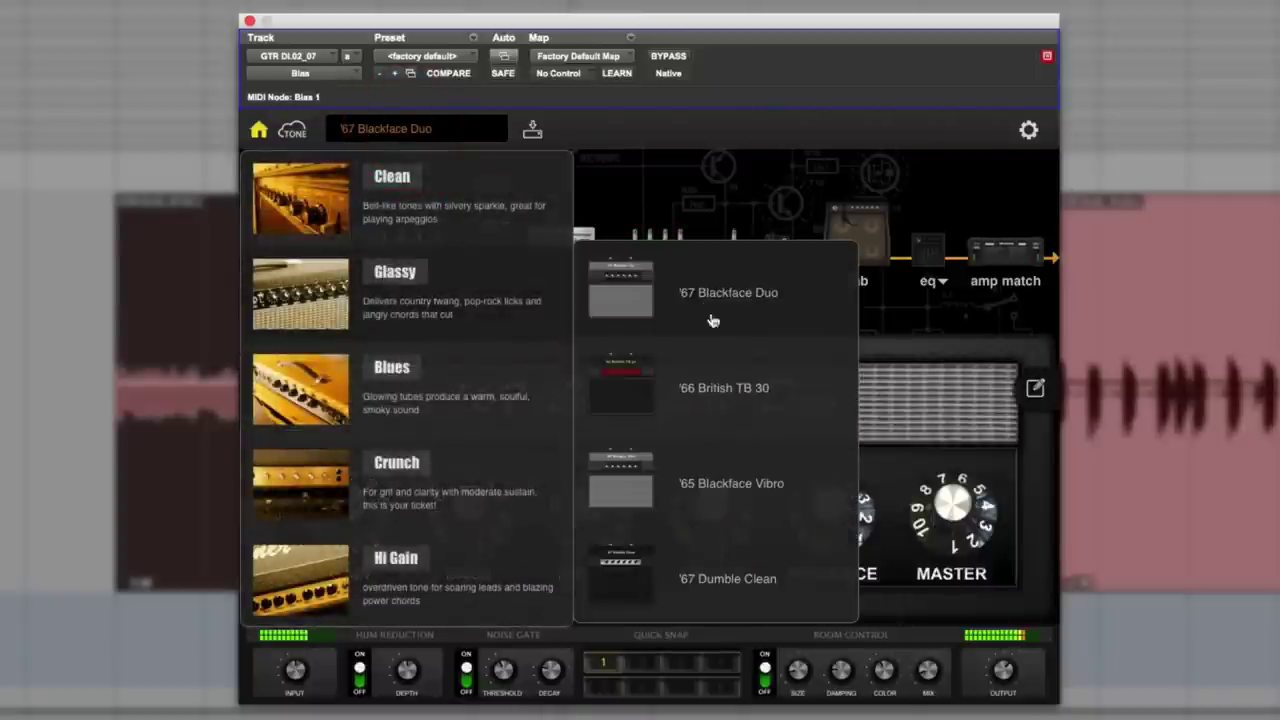
click(726, 392)
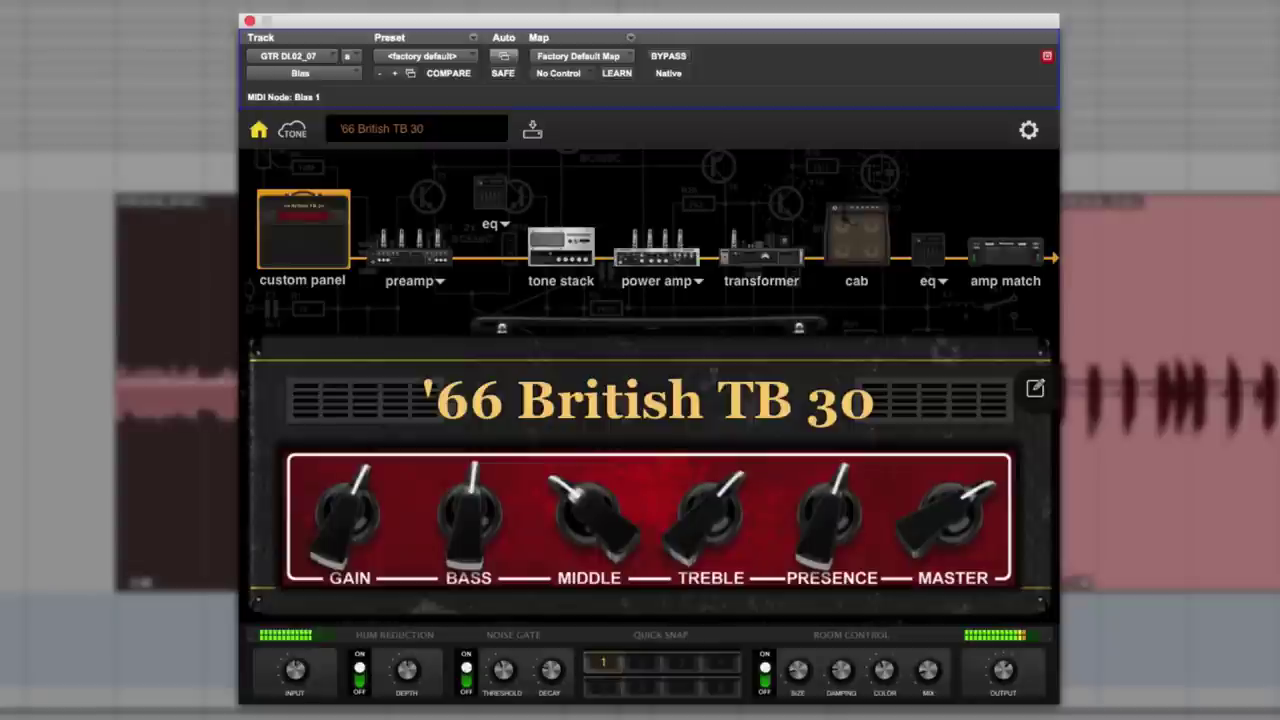
Load Hiway DR 103 from Glassy, then British Lead 800 from Crunch
click(397, 136)
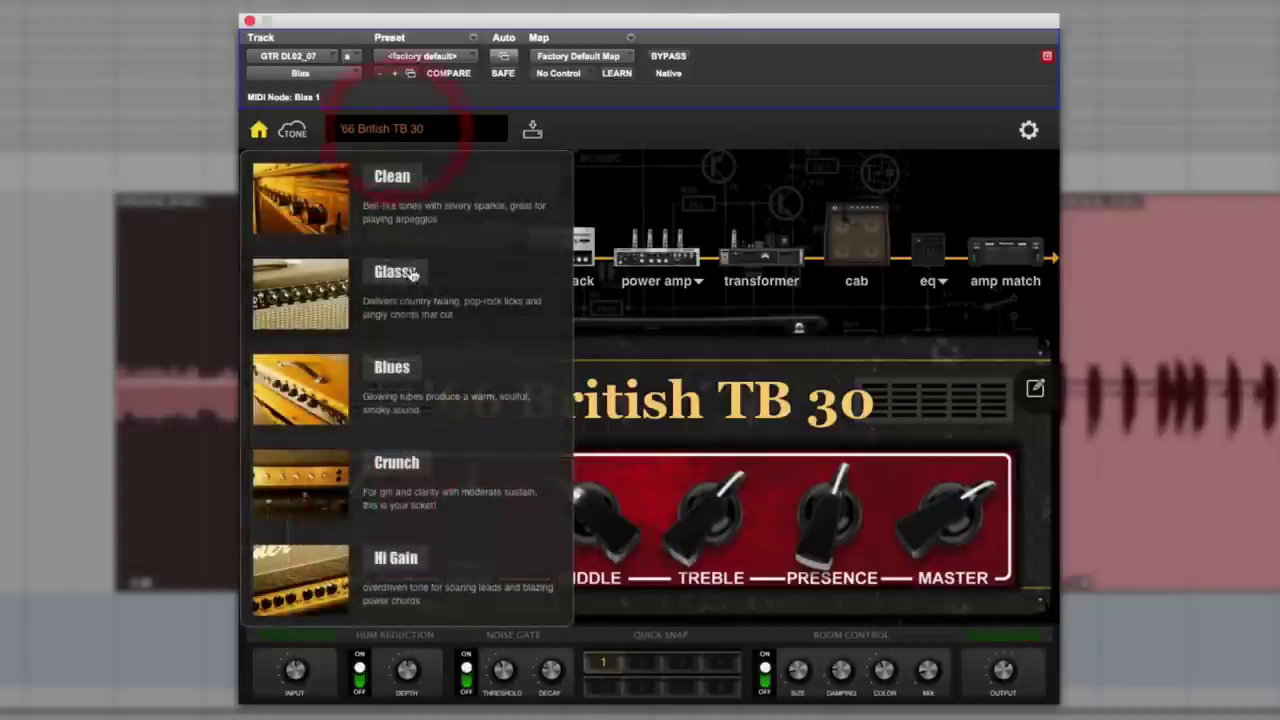
click(412, 275)
click(678, 500)
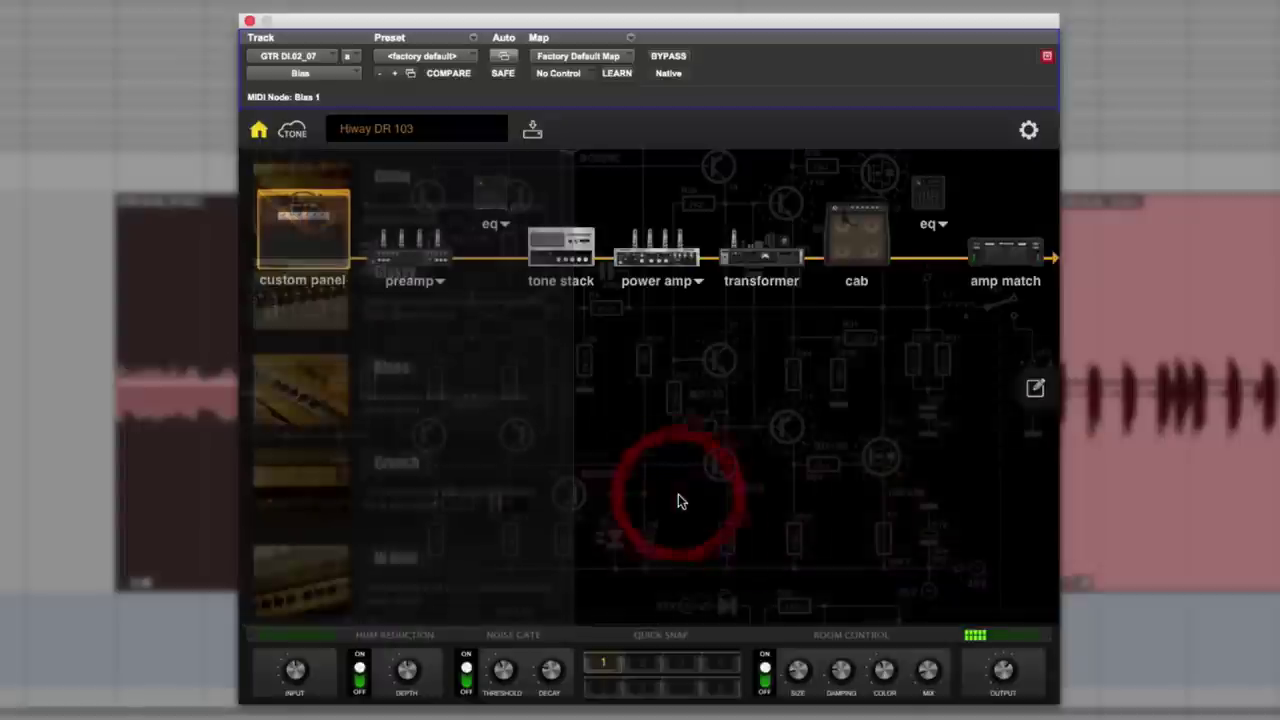
click(378, 137)
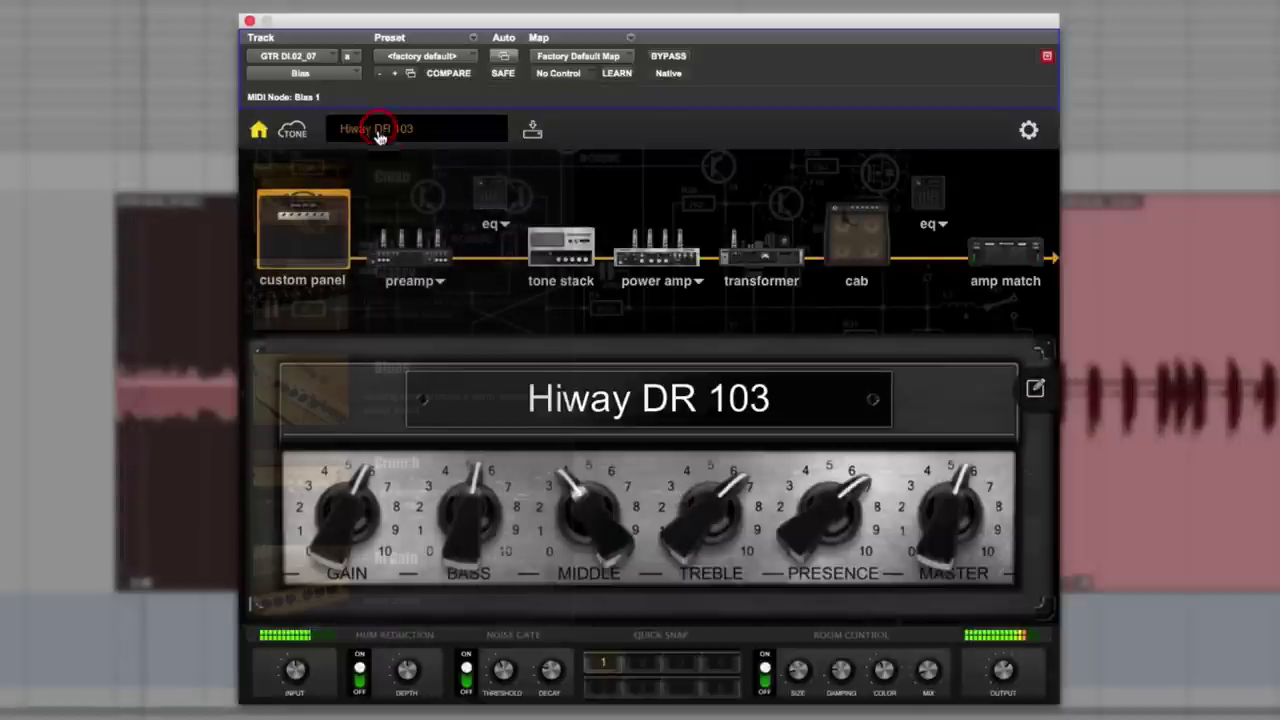
click(434, 477)
click(648, 405)
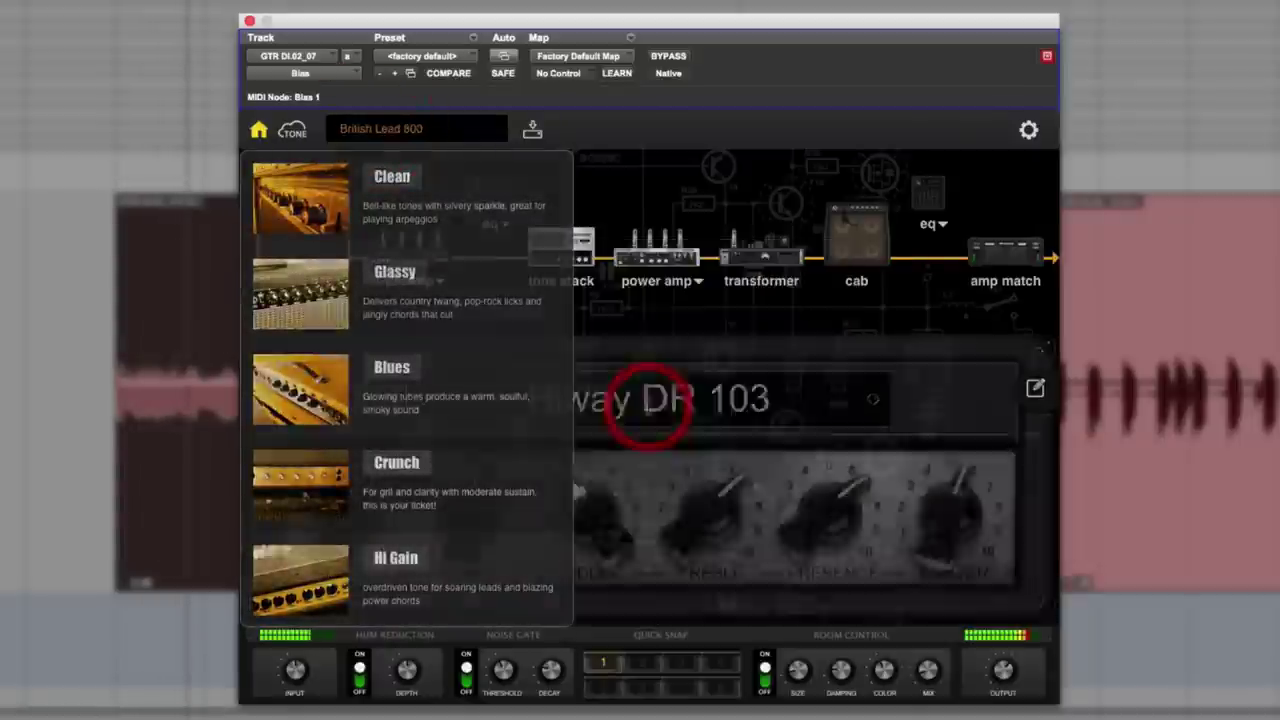
Load '69 Super Lead from Crunch, then look through the Hi Gain list without changing amp
click(371, 137)
click(391, 478)
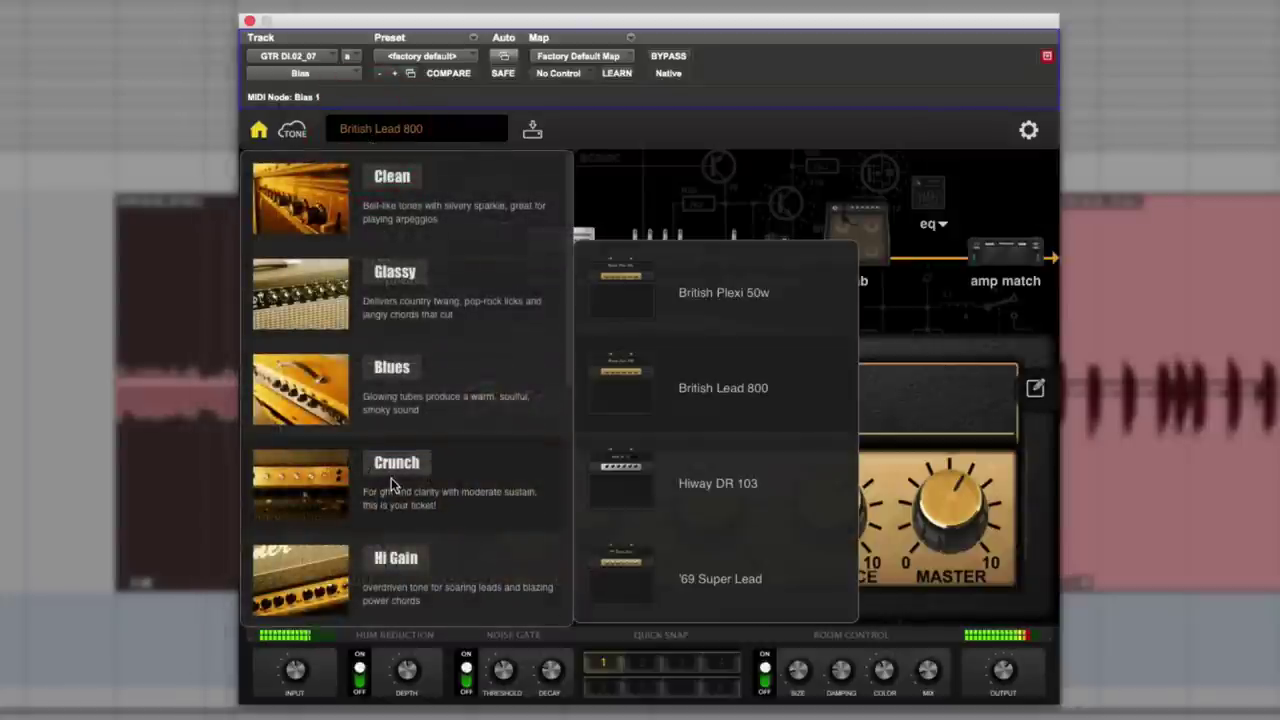
click(728, 580)
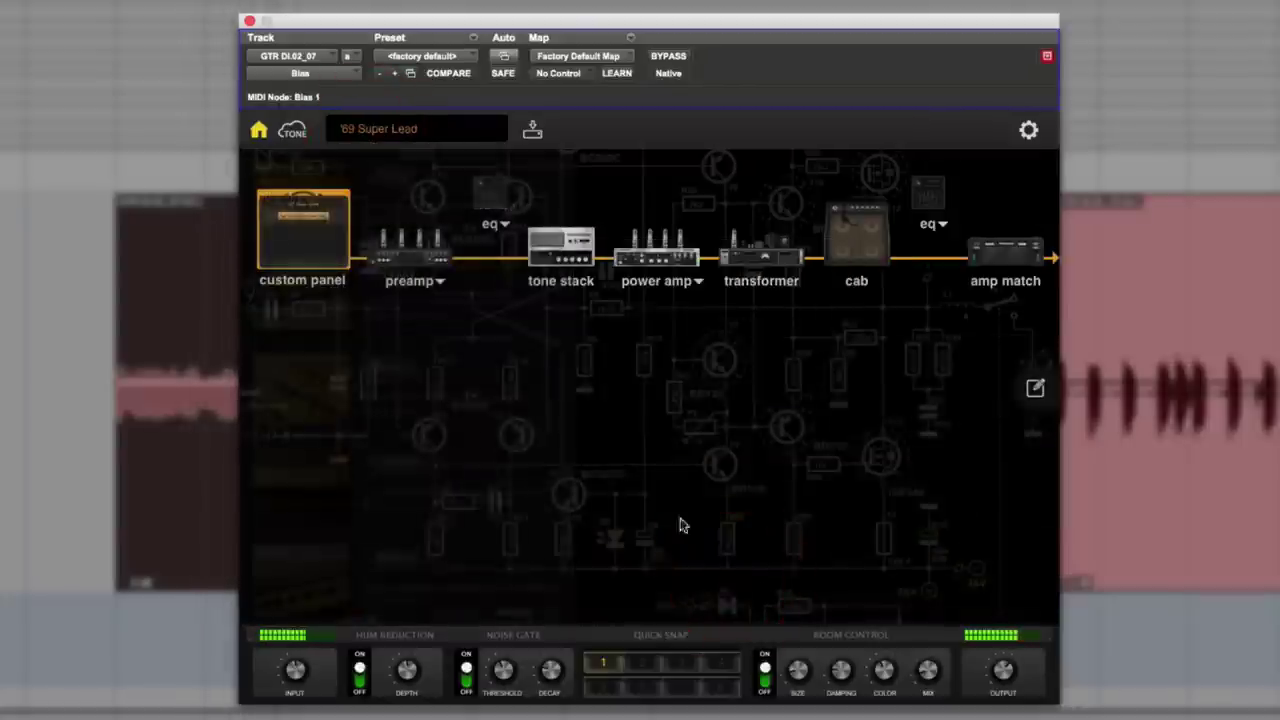
click(408, 133)
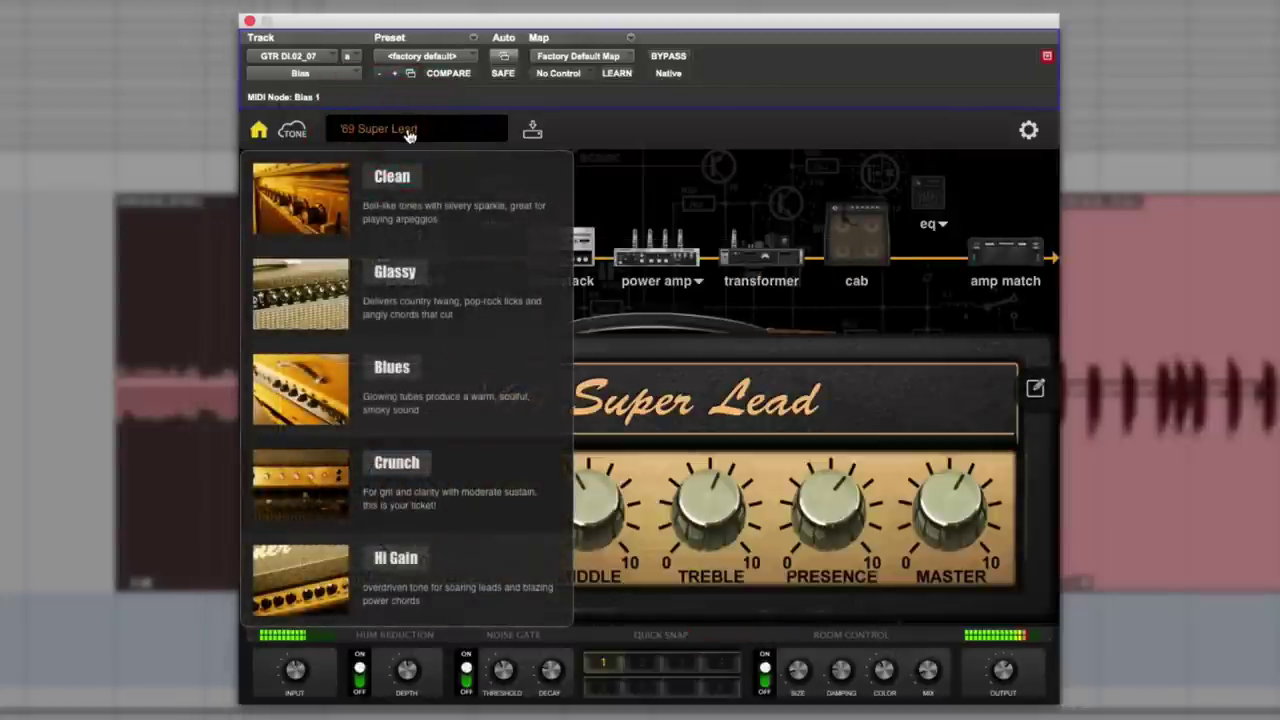
click(423, 563)
click(433, 500)
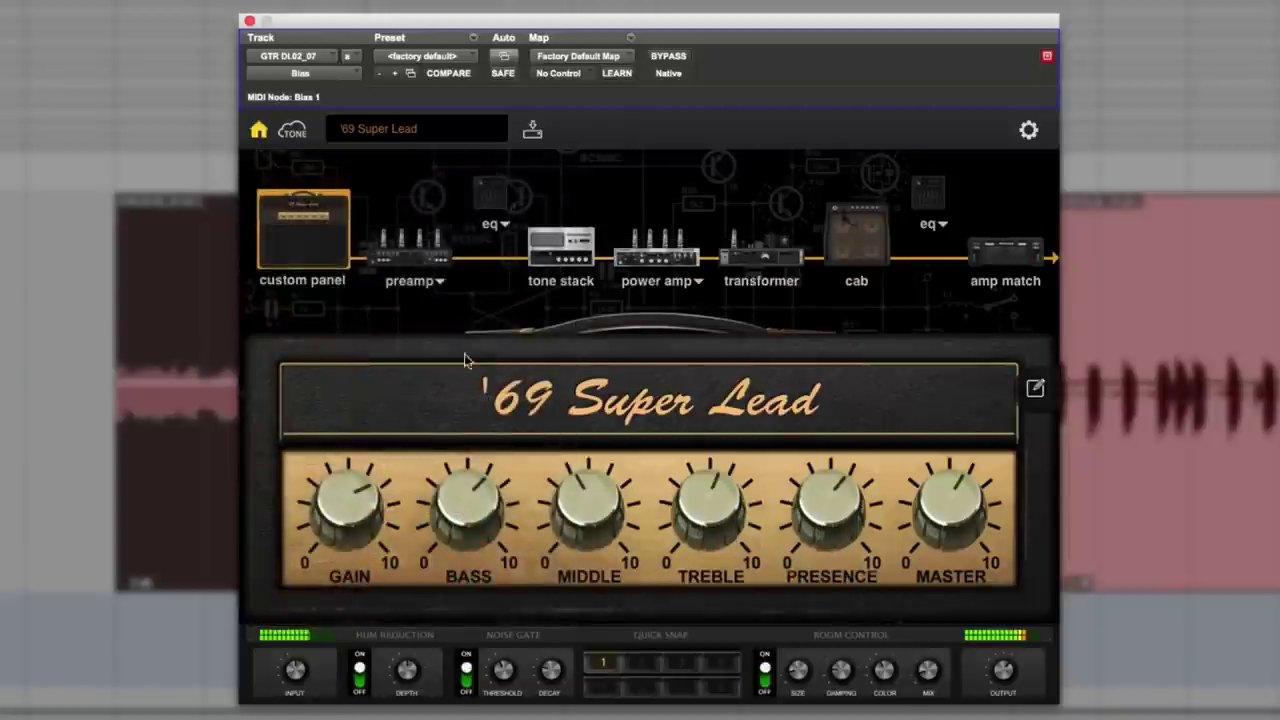
Load SLO 100 from Hi Gain, then browse the Hi Gain and Custom lists keeping it loaded
click(391, 141)
click(406, 575)
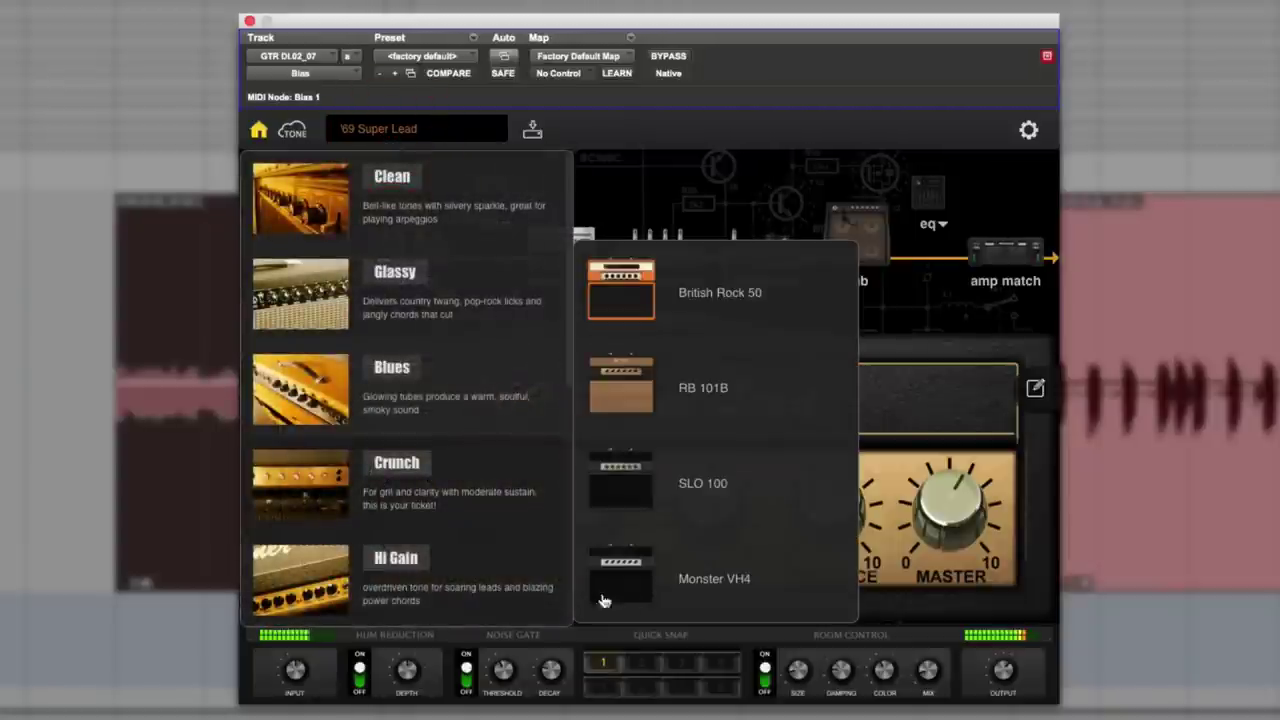
click(694, 497)
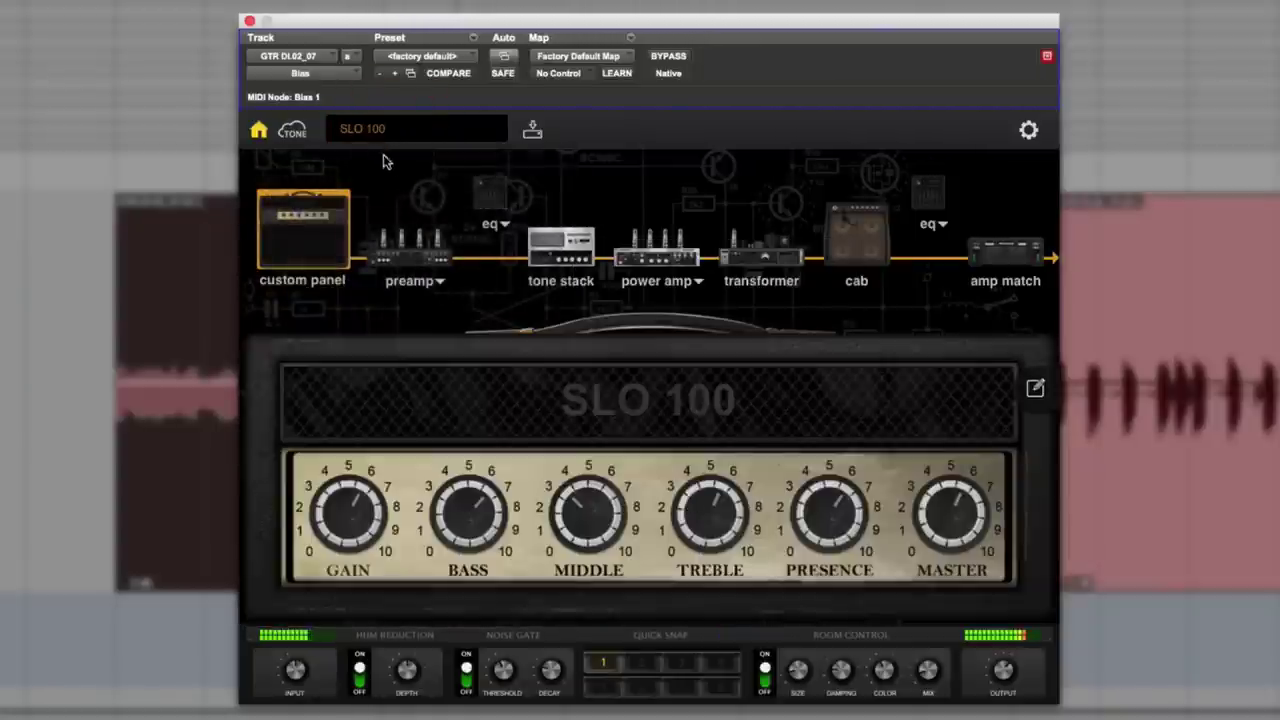
click(380, 129)
click(400, 575)
scroll(401, 569, down, 5)
click(401, 569)
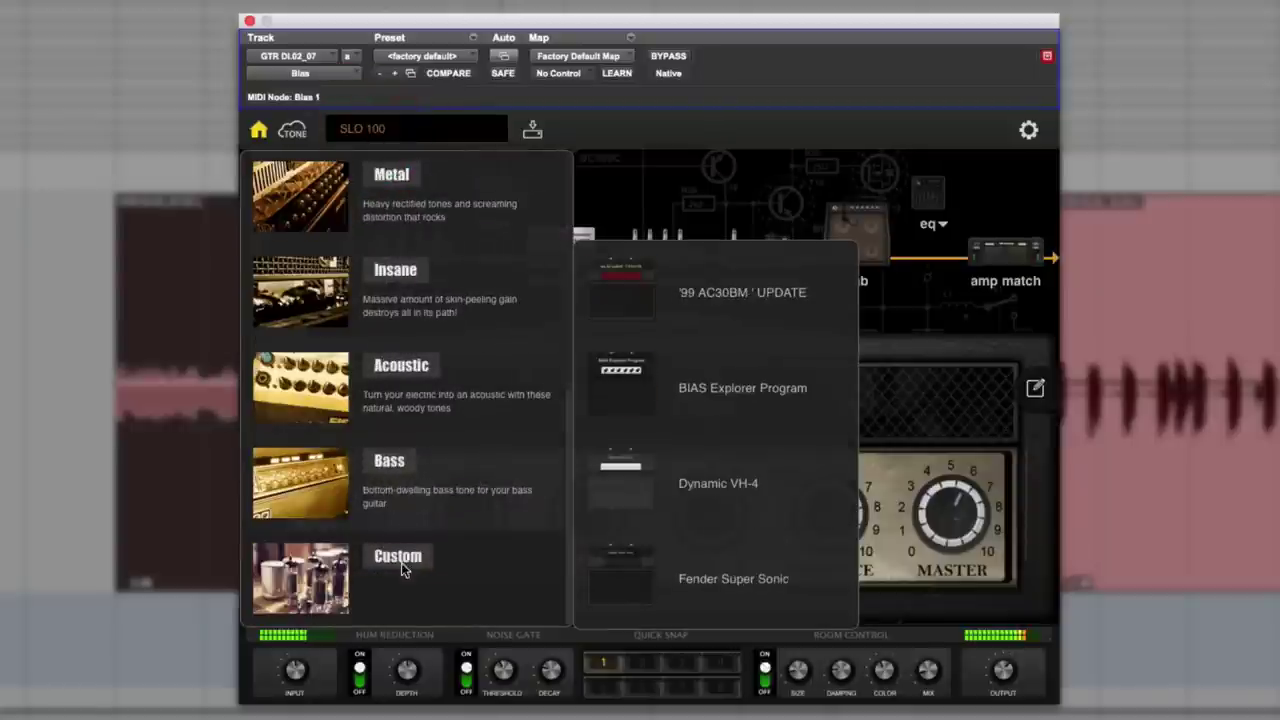
click(418, 285)
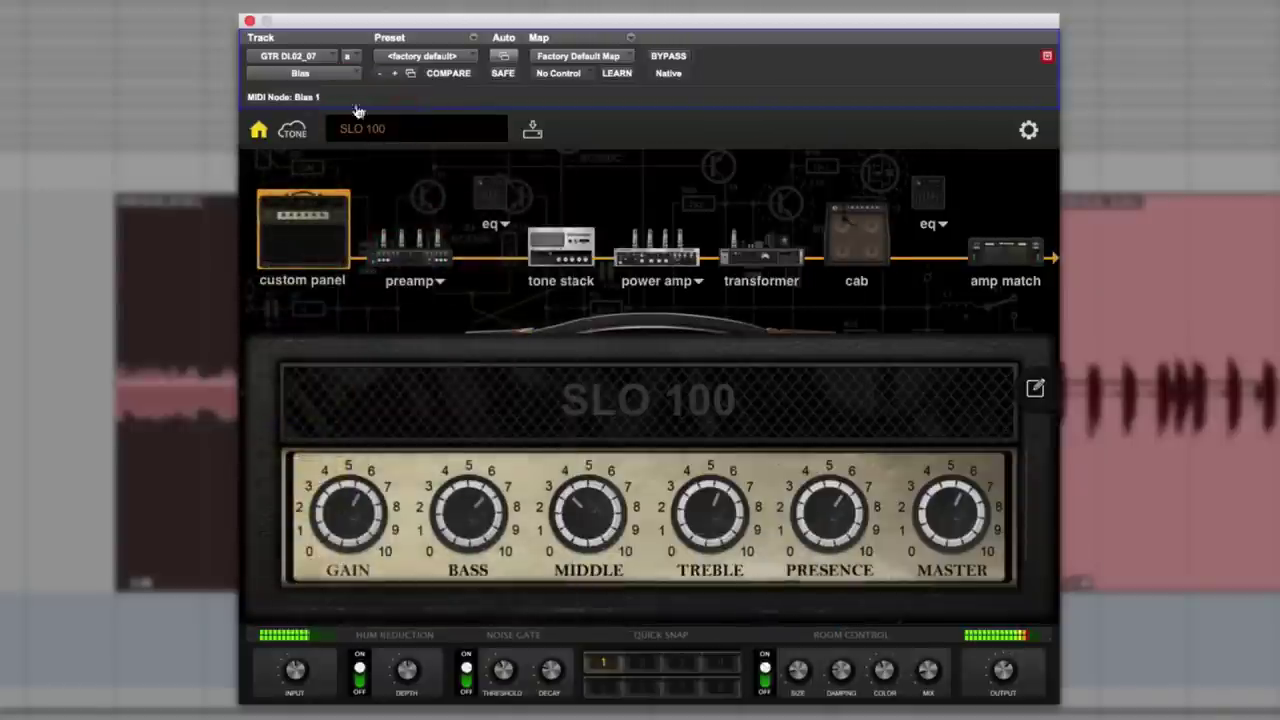
click(362, 129)
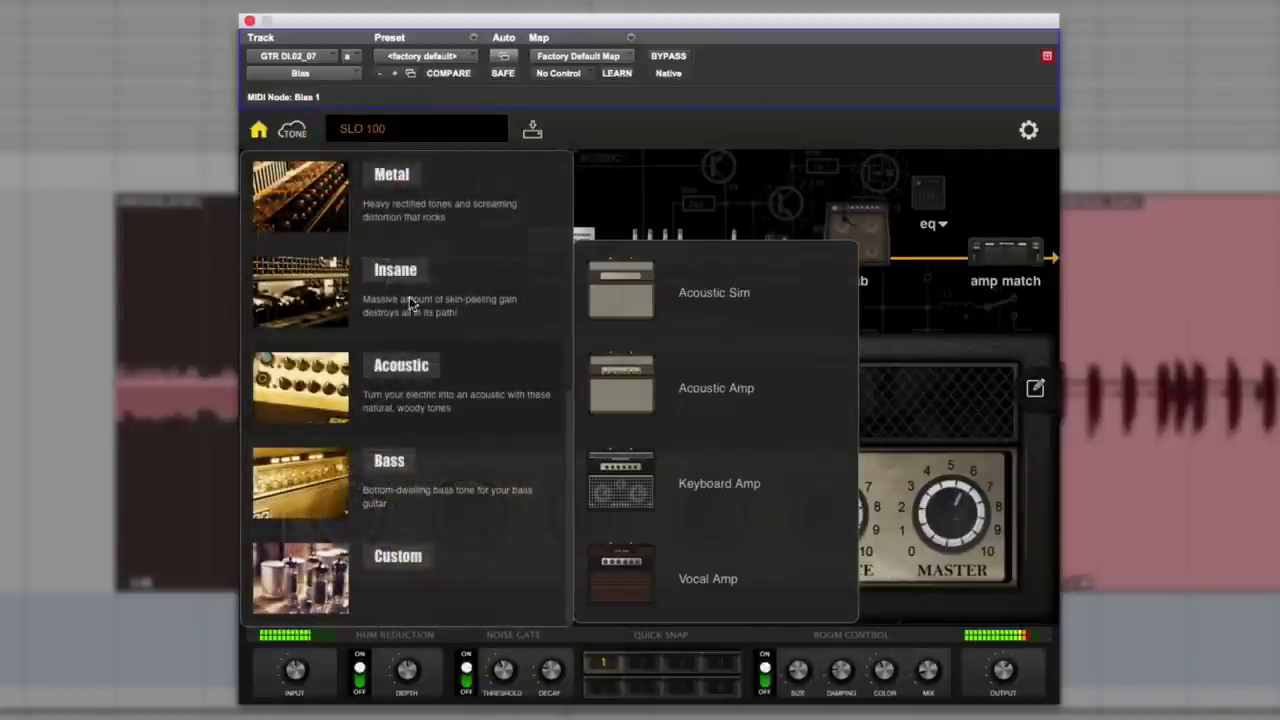
Load Positive Insane and then Power Place from the Insane category
mouse_move(410, 300)
click(709, 394)
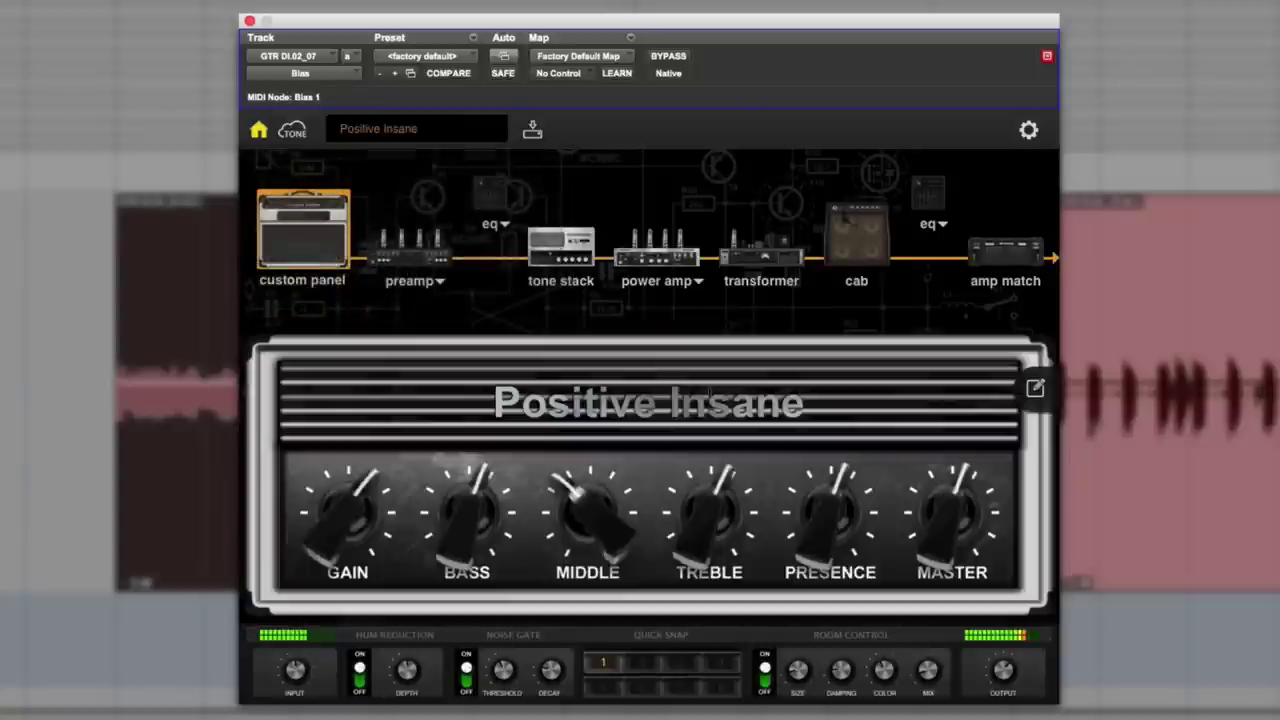
click(414, 136)
mouse_move(421, 281)
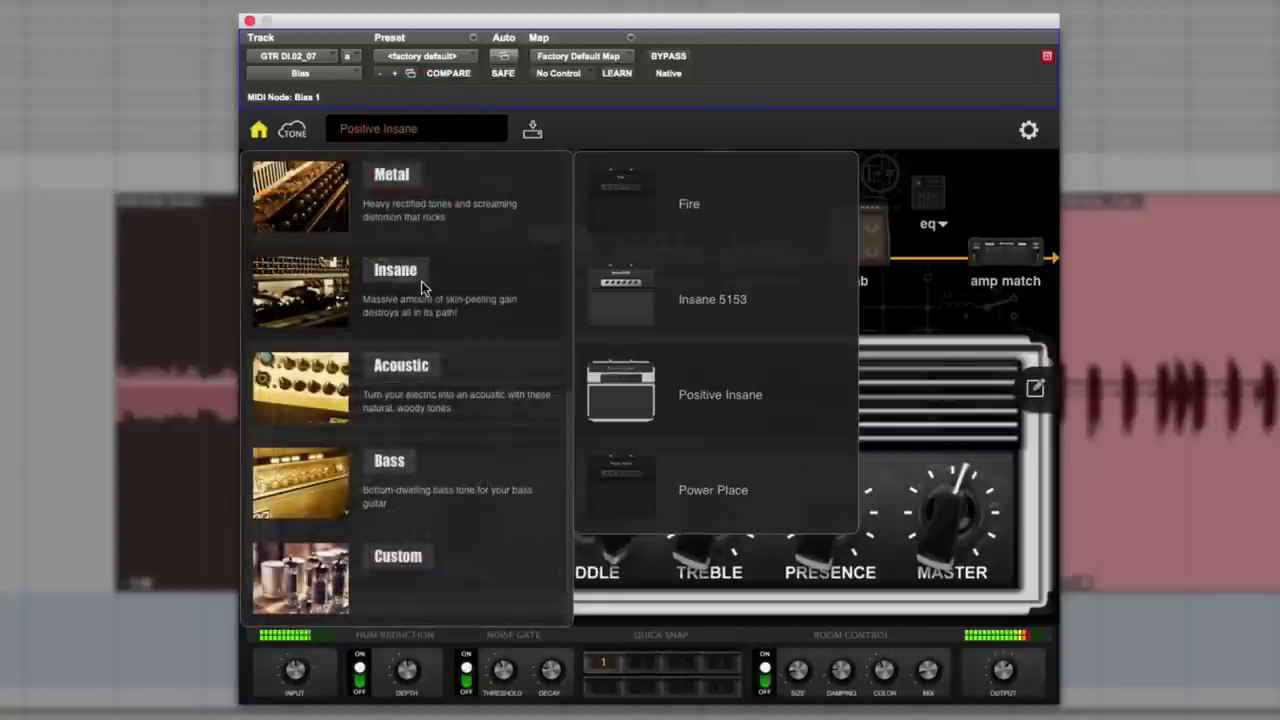
click(697, 499)
Load the Fire amp from Insane, then browse the Acoustic and Bass categories
click(409, 134)
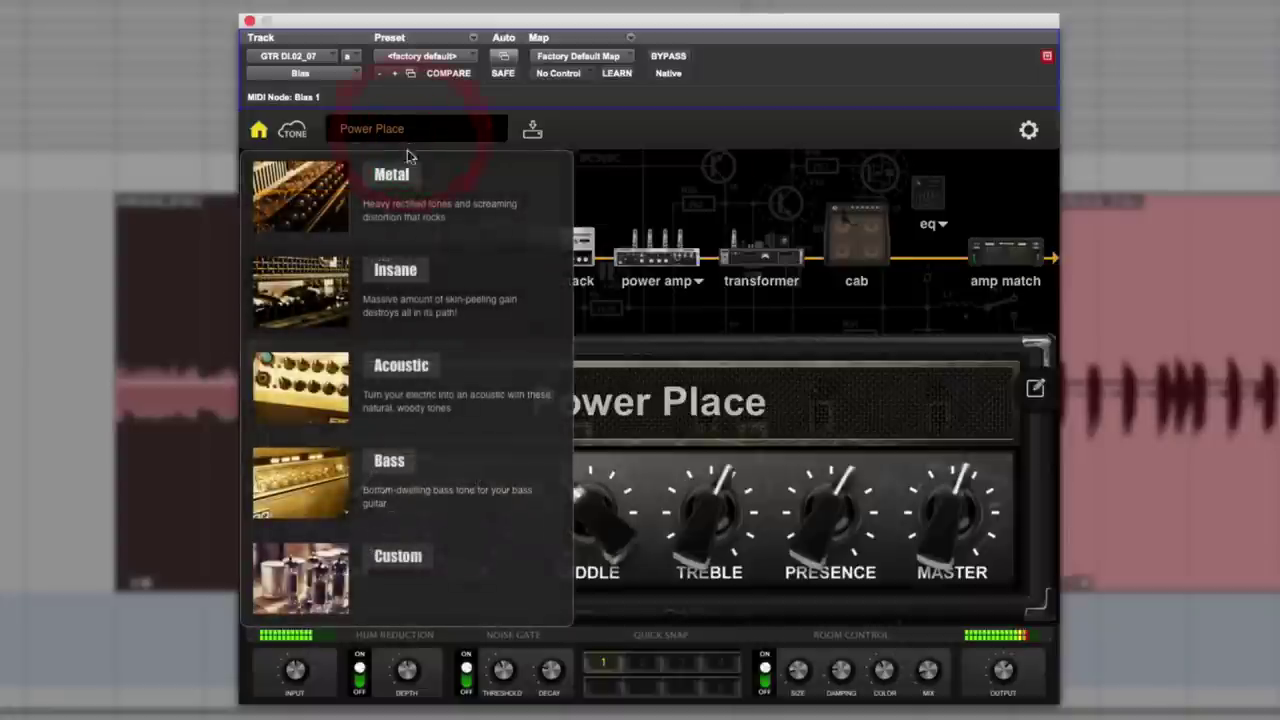
mouse_move(446, 280)
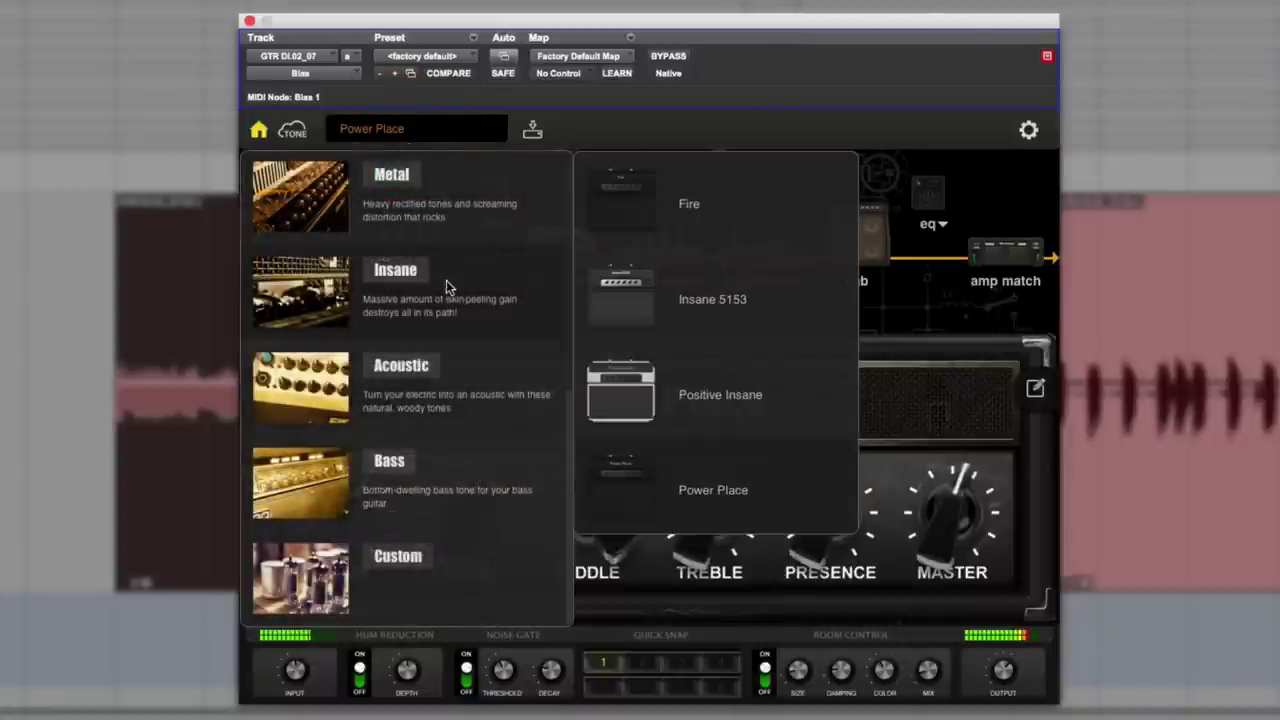
click(648, 243)
click(731, 121)
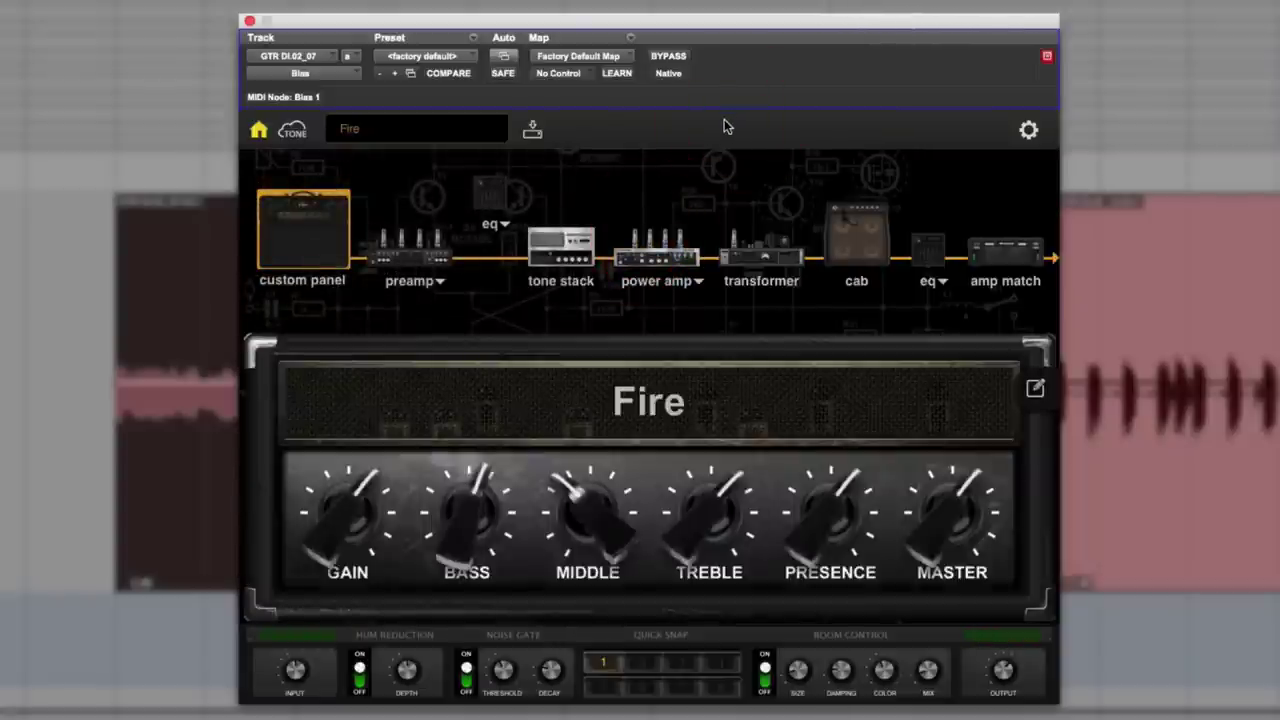
click(425, 126)
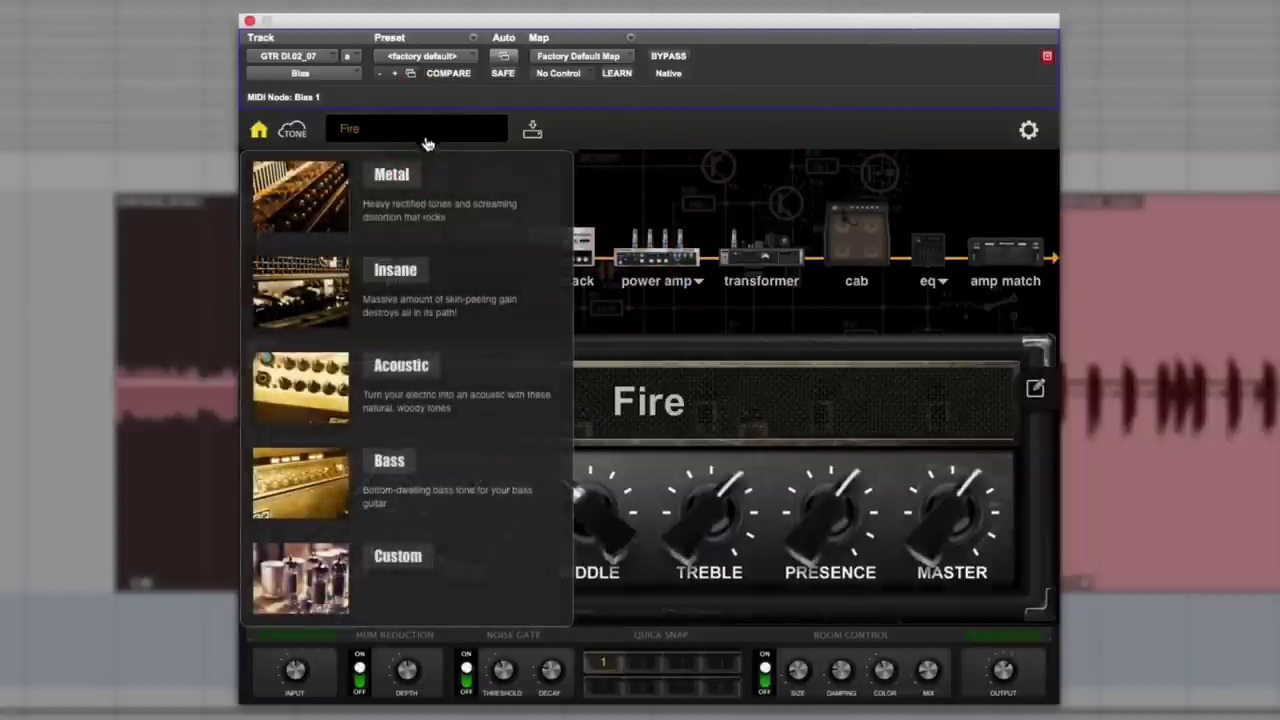
mouse_move(435, 385)
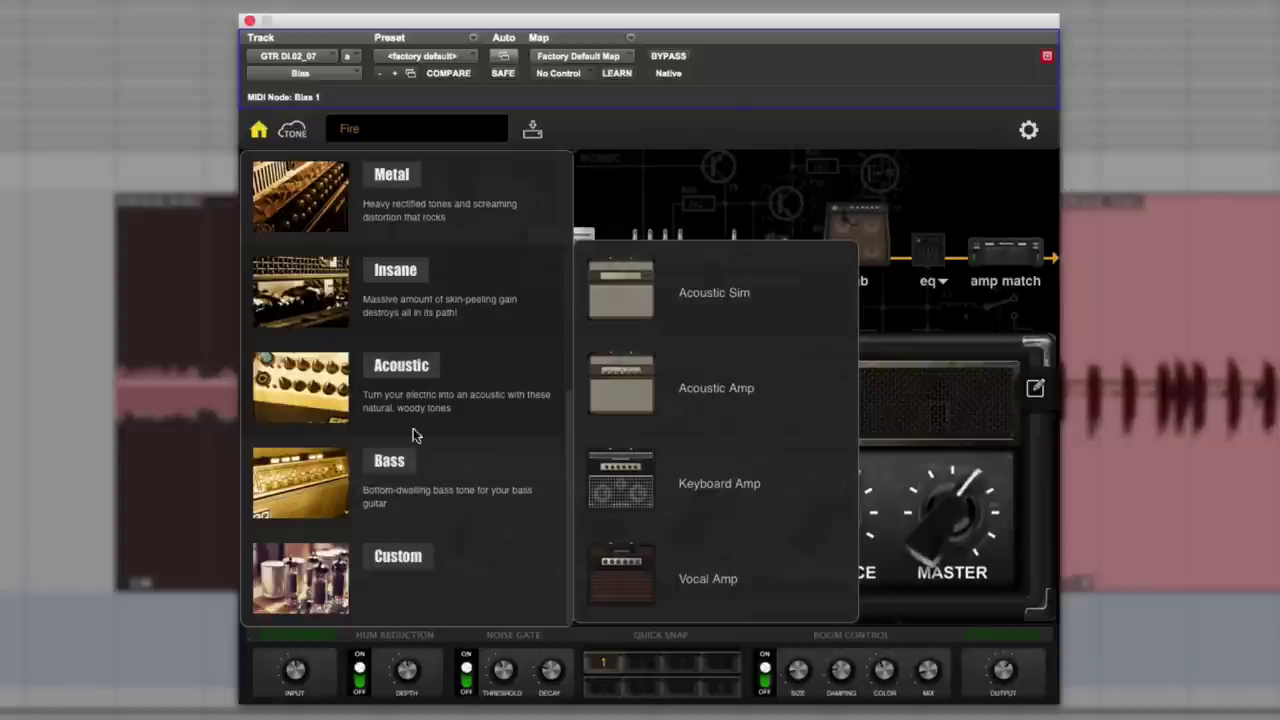
mouse_move(405, 482)
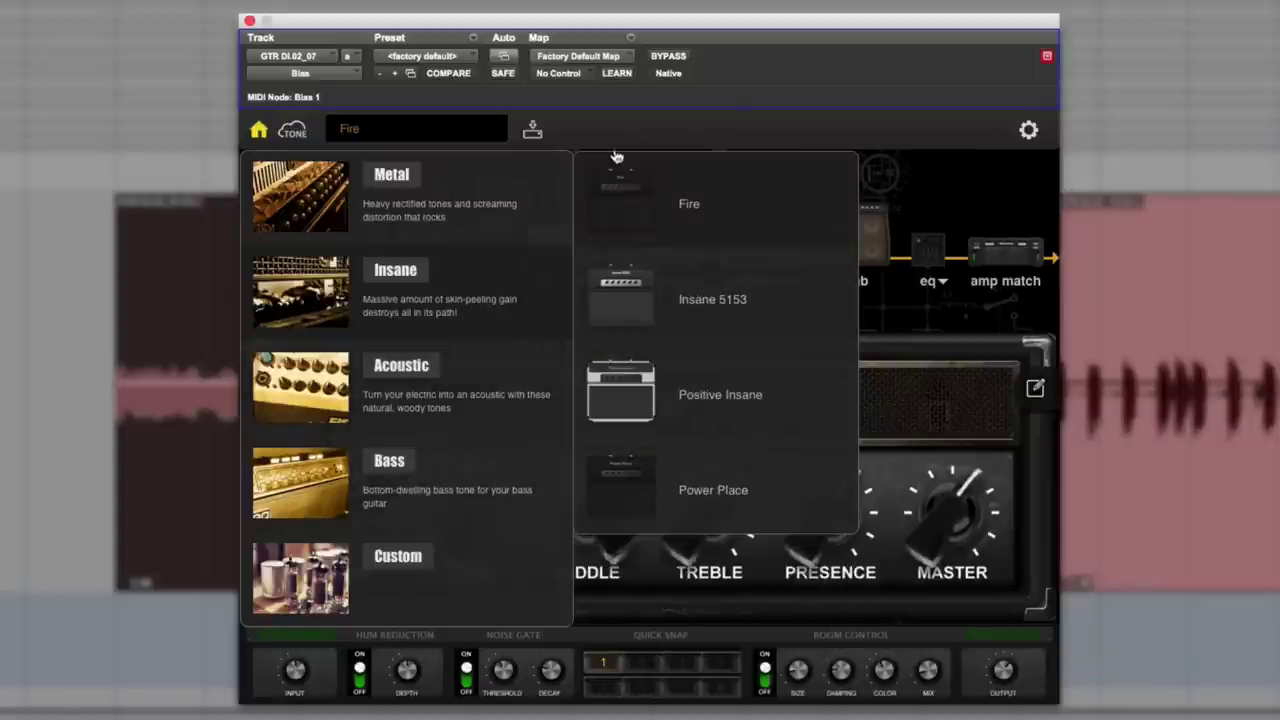
Dismiss the amp browser with Fire still loaded and show its Amp Match Source step
click(645, 135)
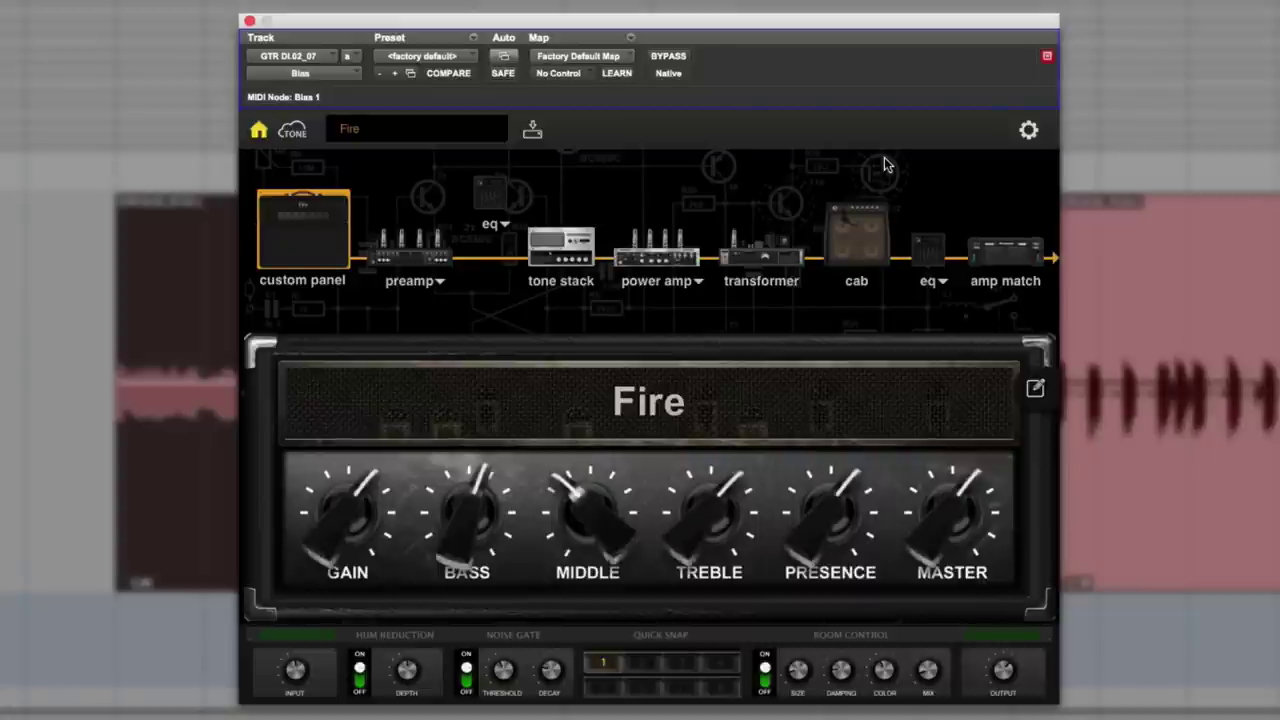
click(1008, 258)
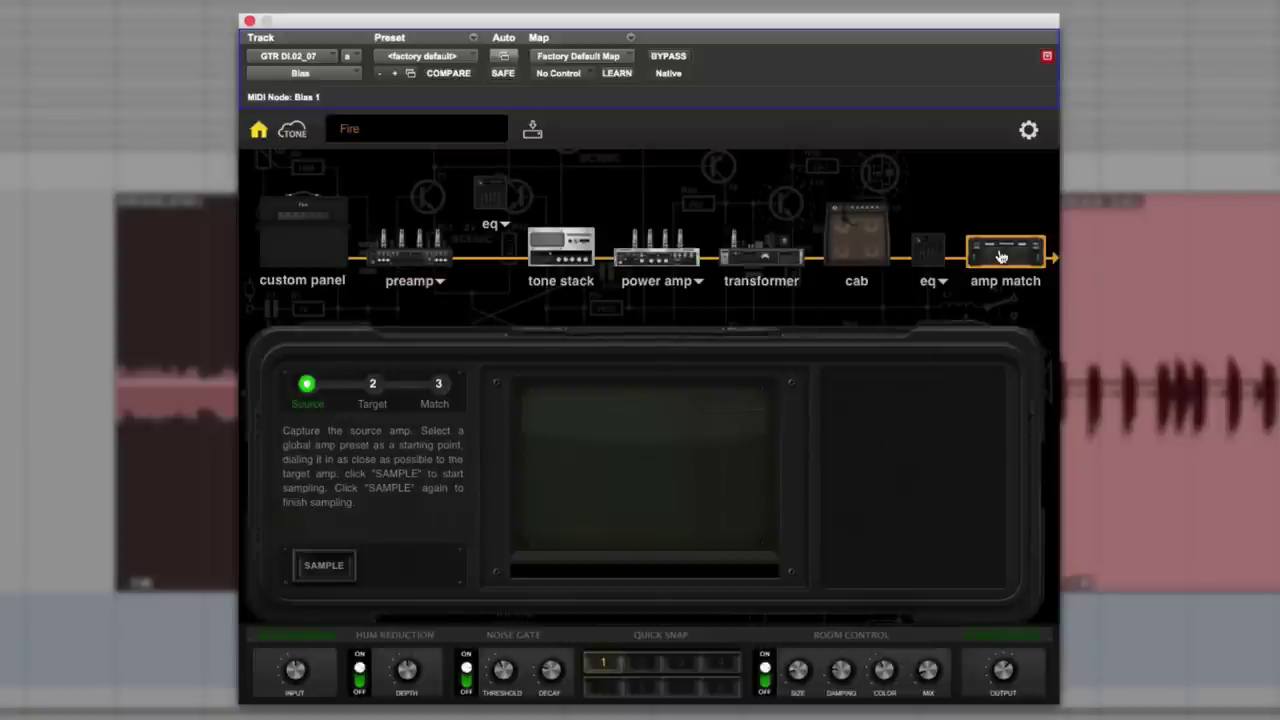
View the German Fireball tone stack settings, then return to the Fire amp's custom face
drag(1003, 253, 662, 254)
click(563, 252)
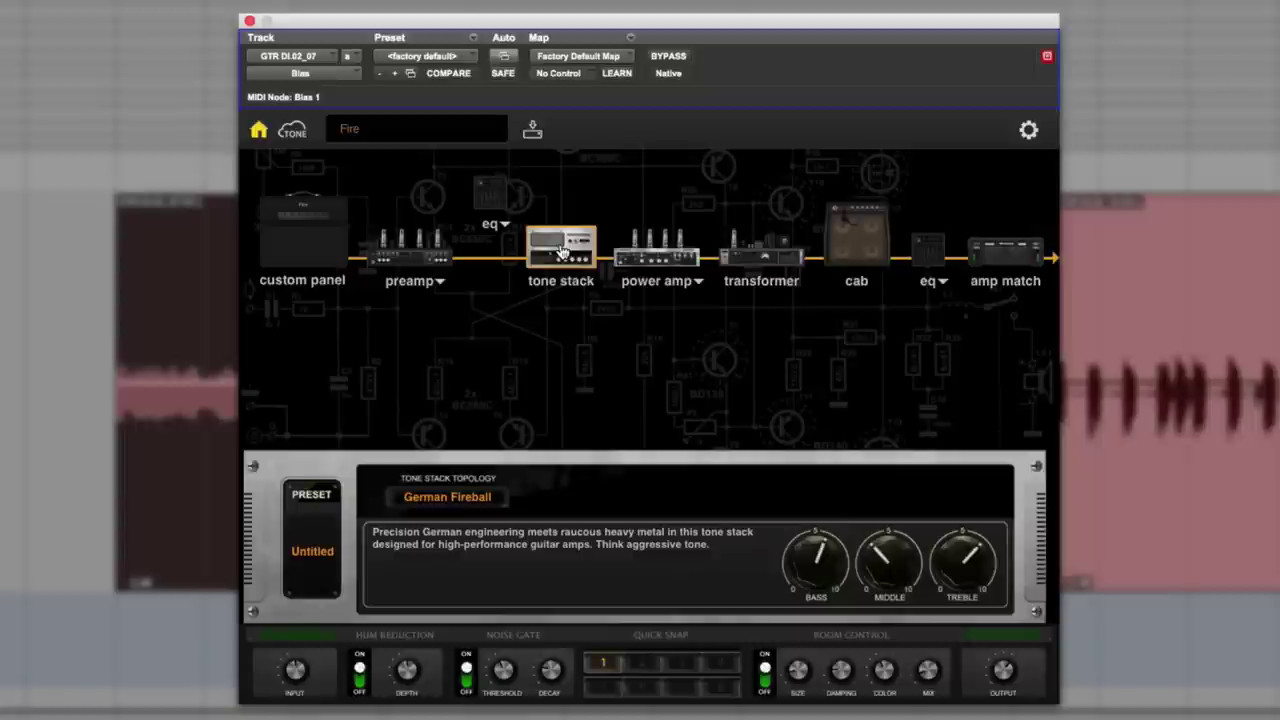
click(316, 256)
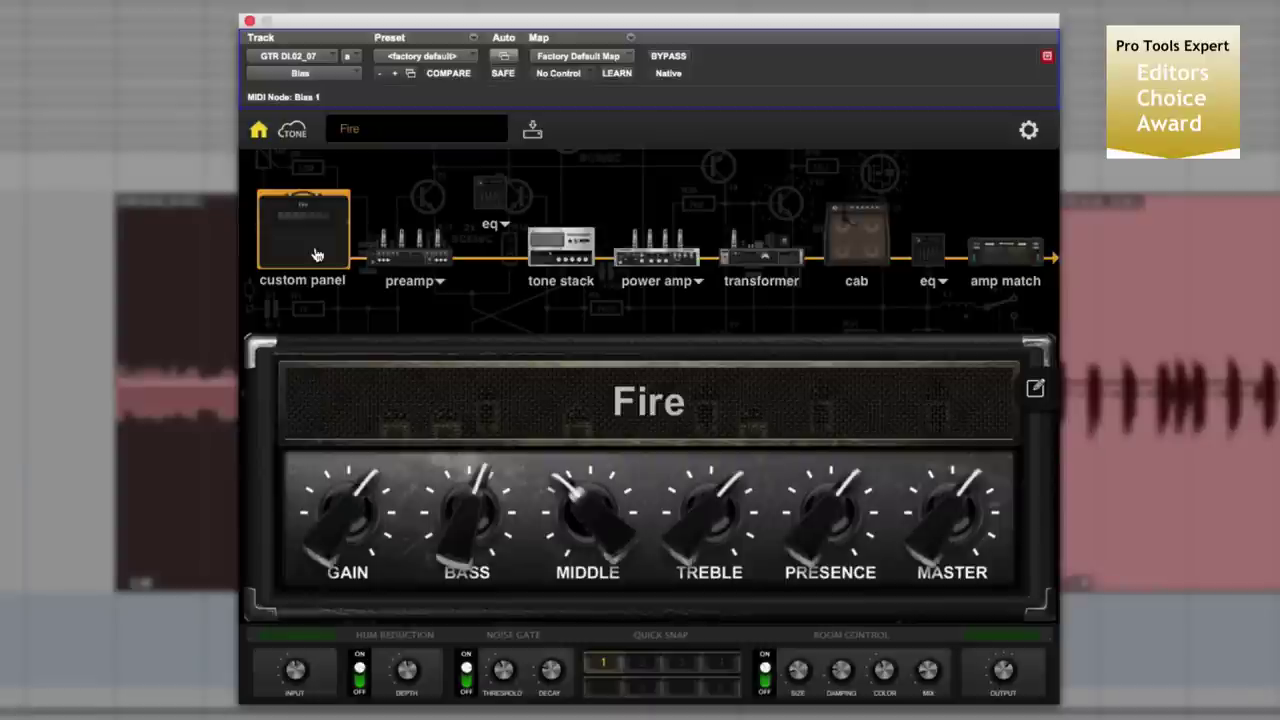
click(292, 130)
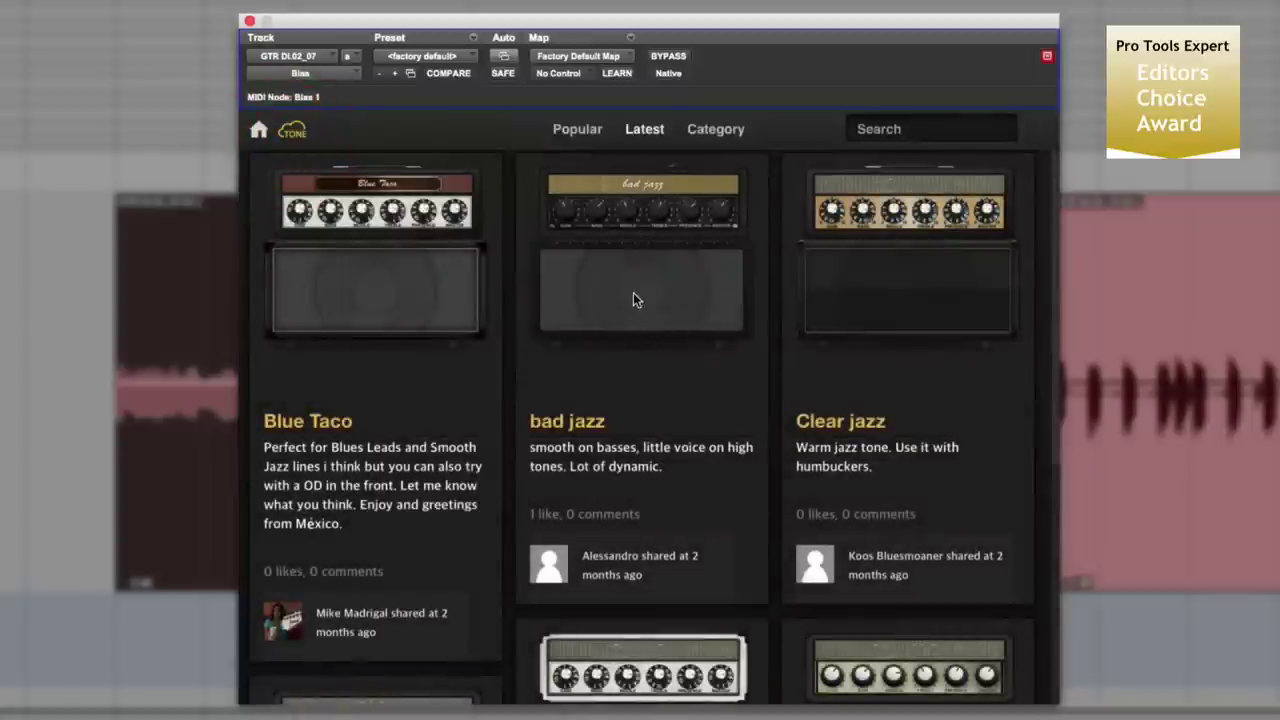
scroll(633, 330, down, 5)
scroll(631, 365, up, 5)
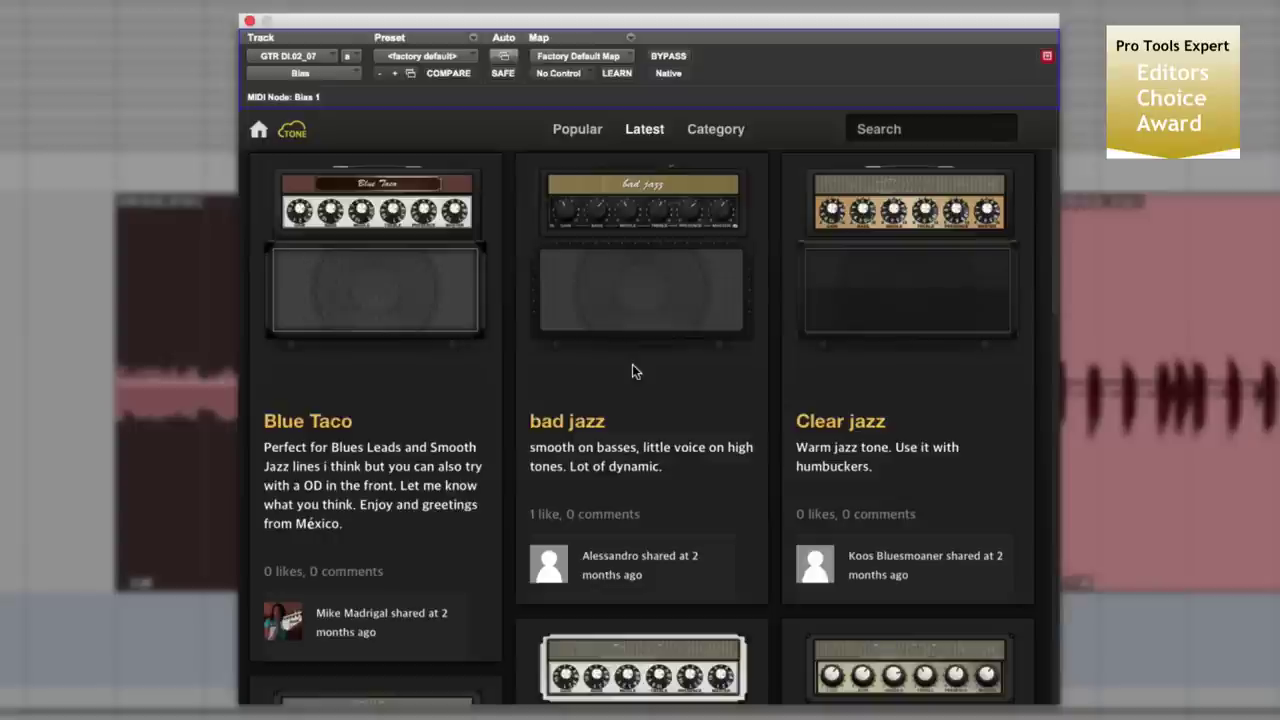
click(259, 133)
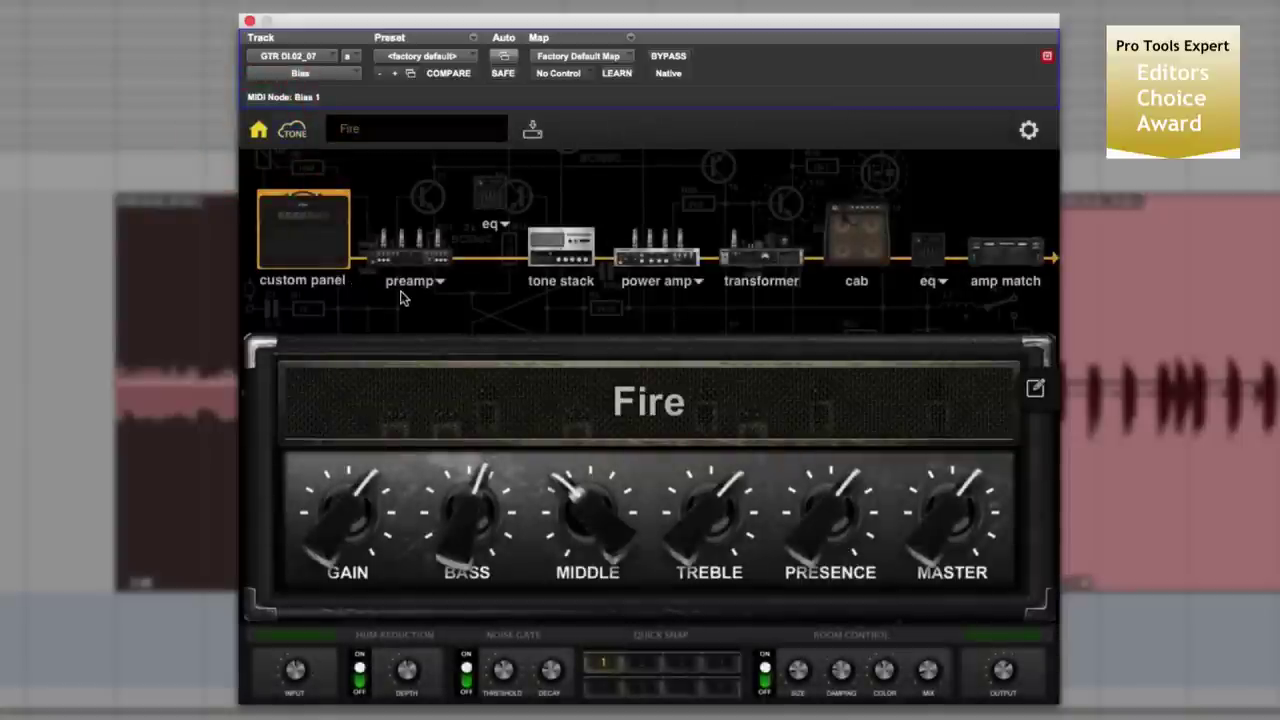